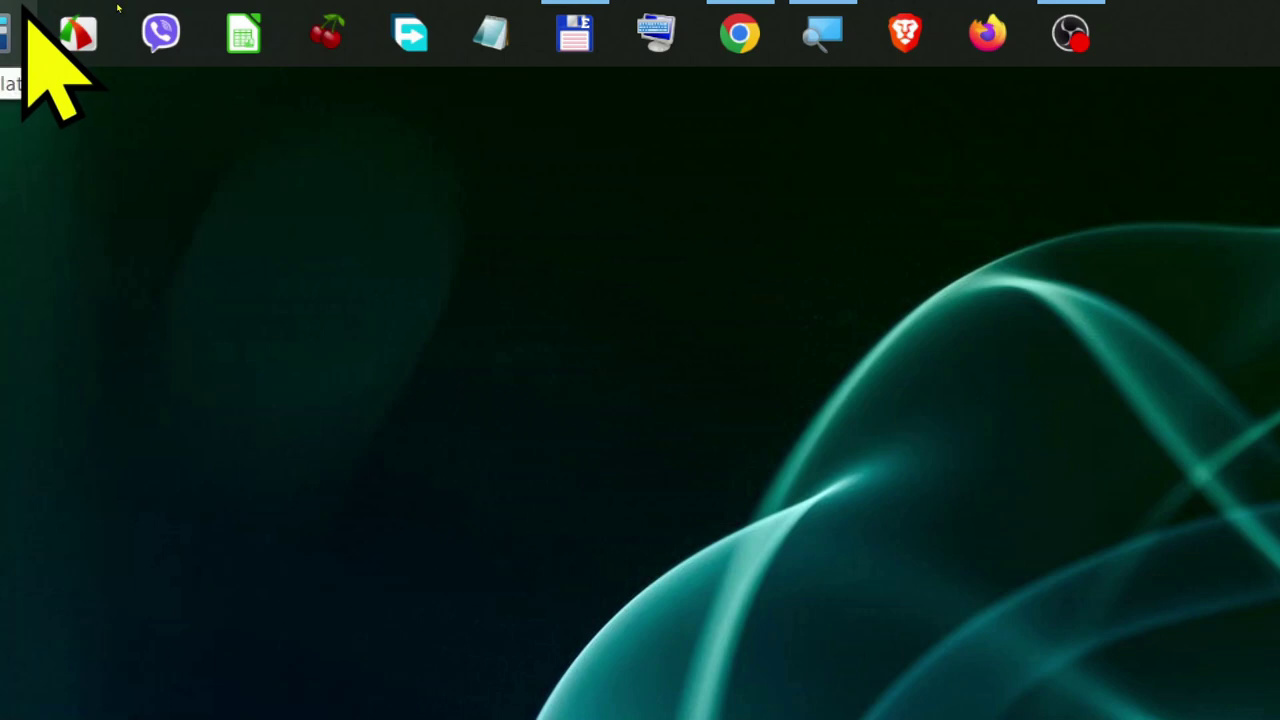
Step: Close the running screen magnifier
right_click(838, 42)
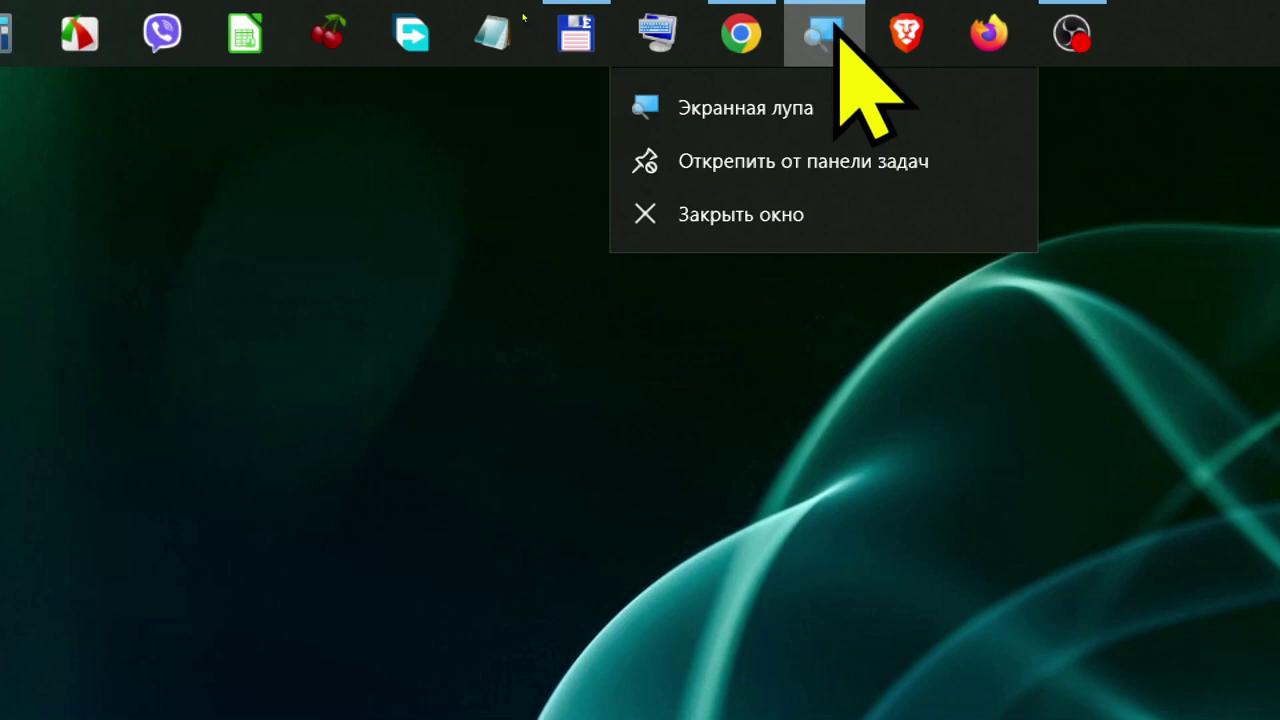
click(794, 212)
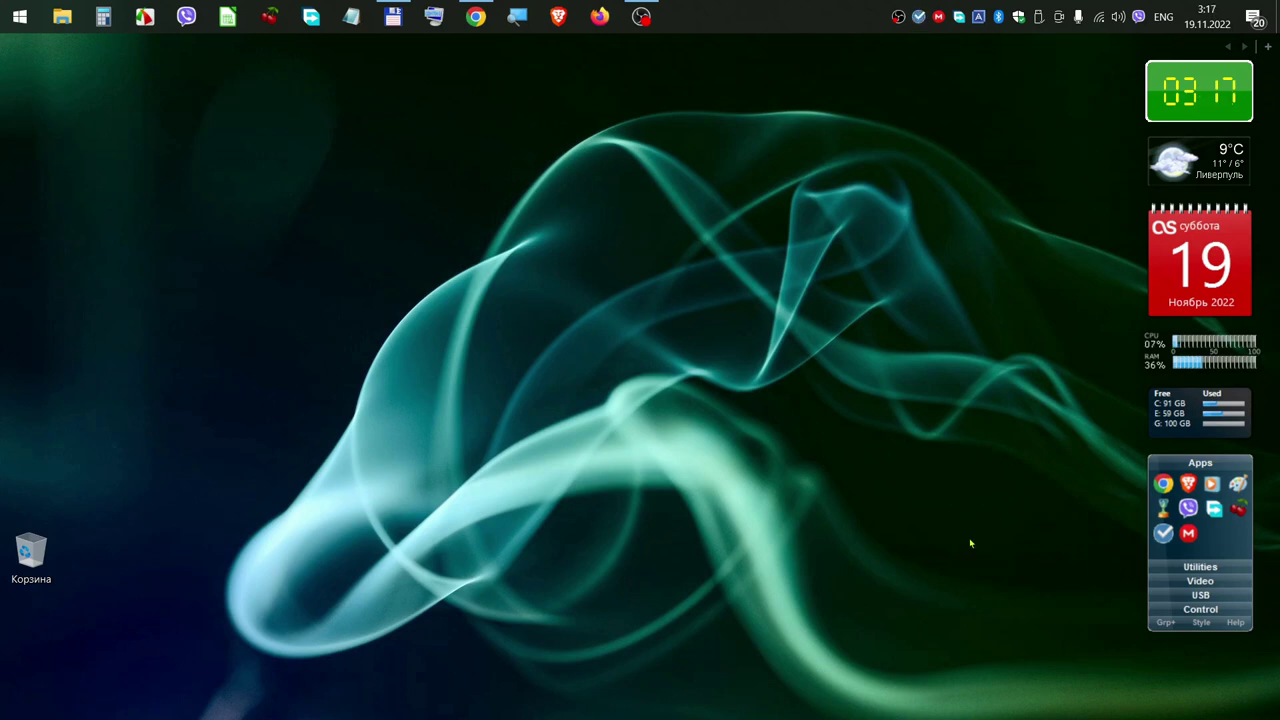
Step: Launch Acronis True Image from the desktop gadget's USB group, view the backup stored in E:\w10\, and minimize the program
click(1200, 596)
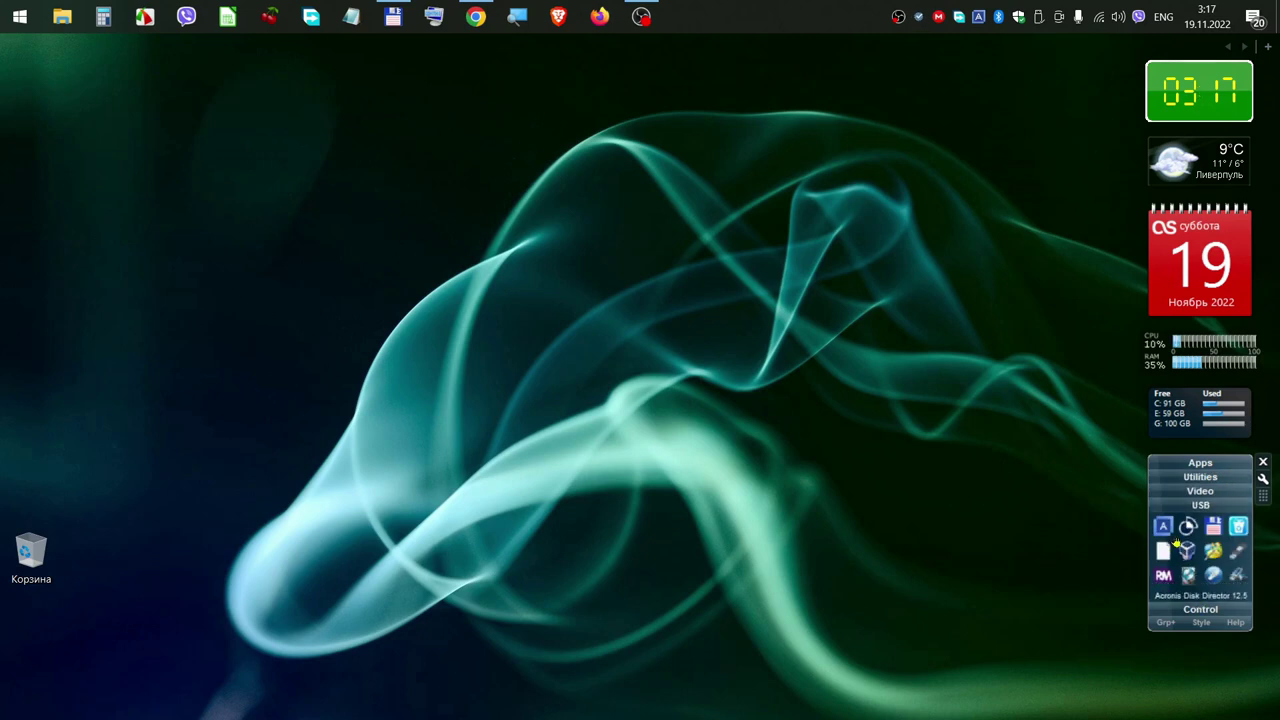
click(1164, 527)
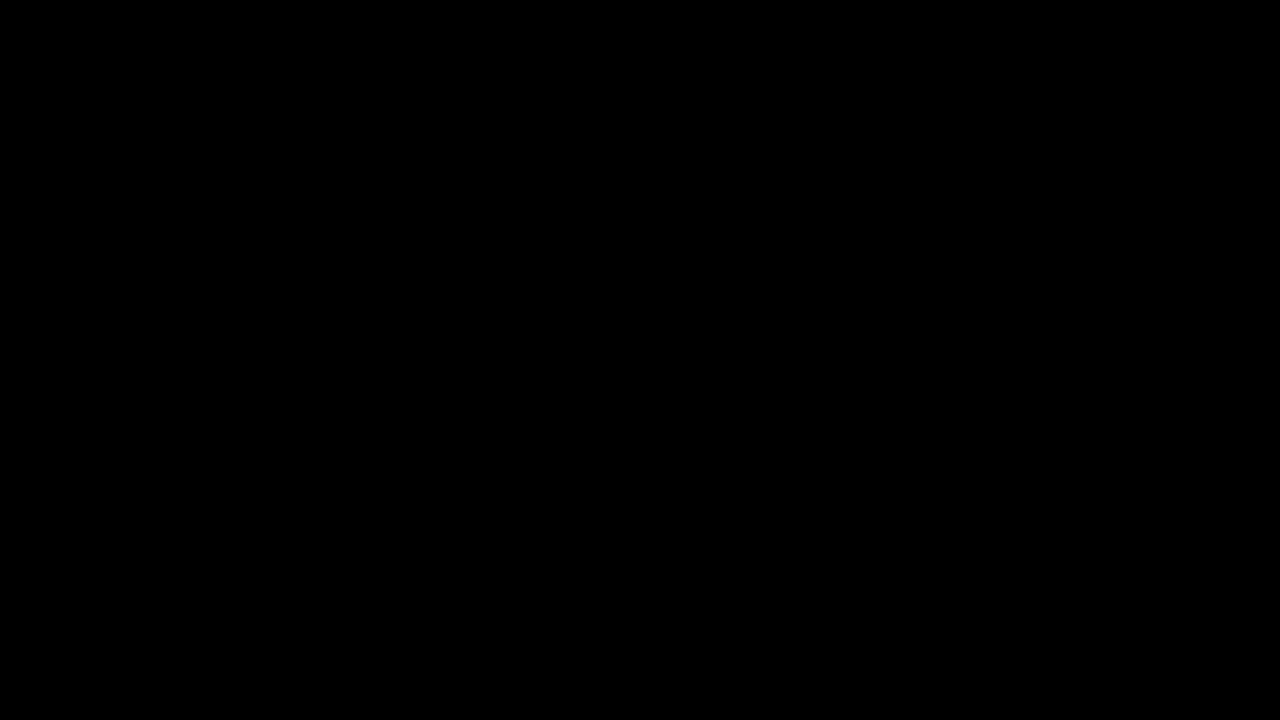
key(alt+y)
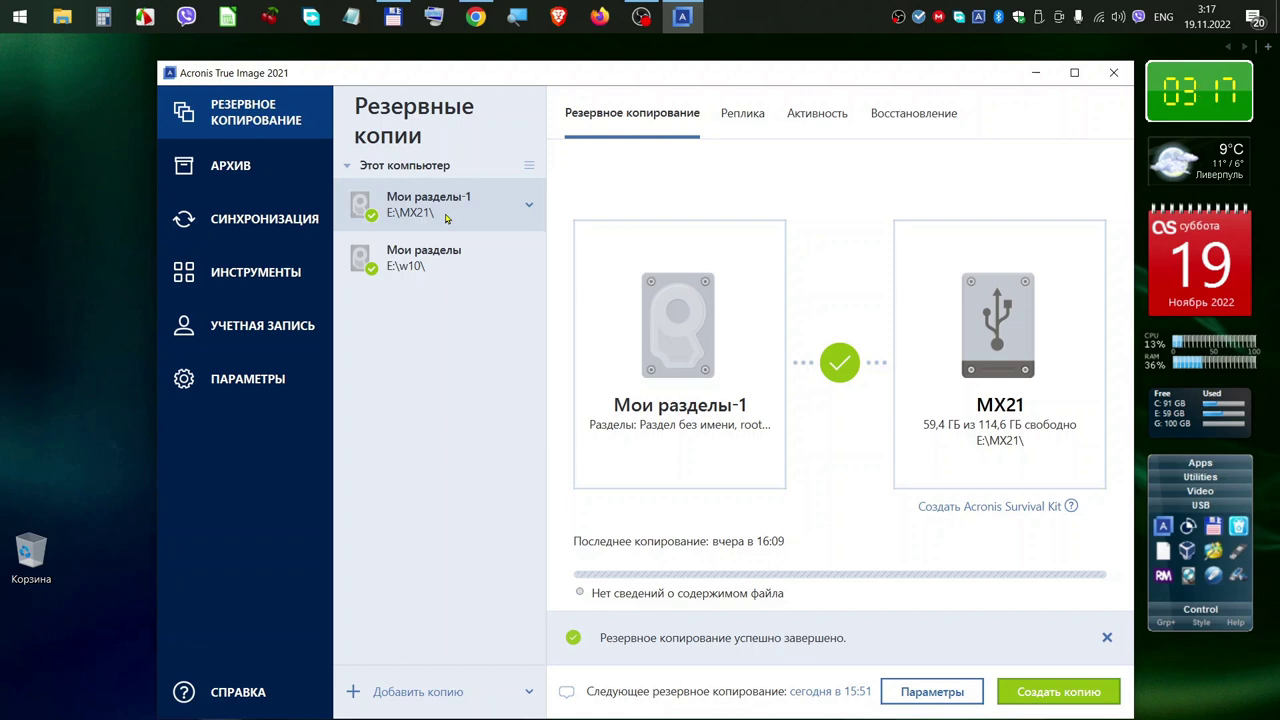
click(411, 267)
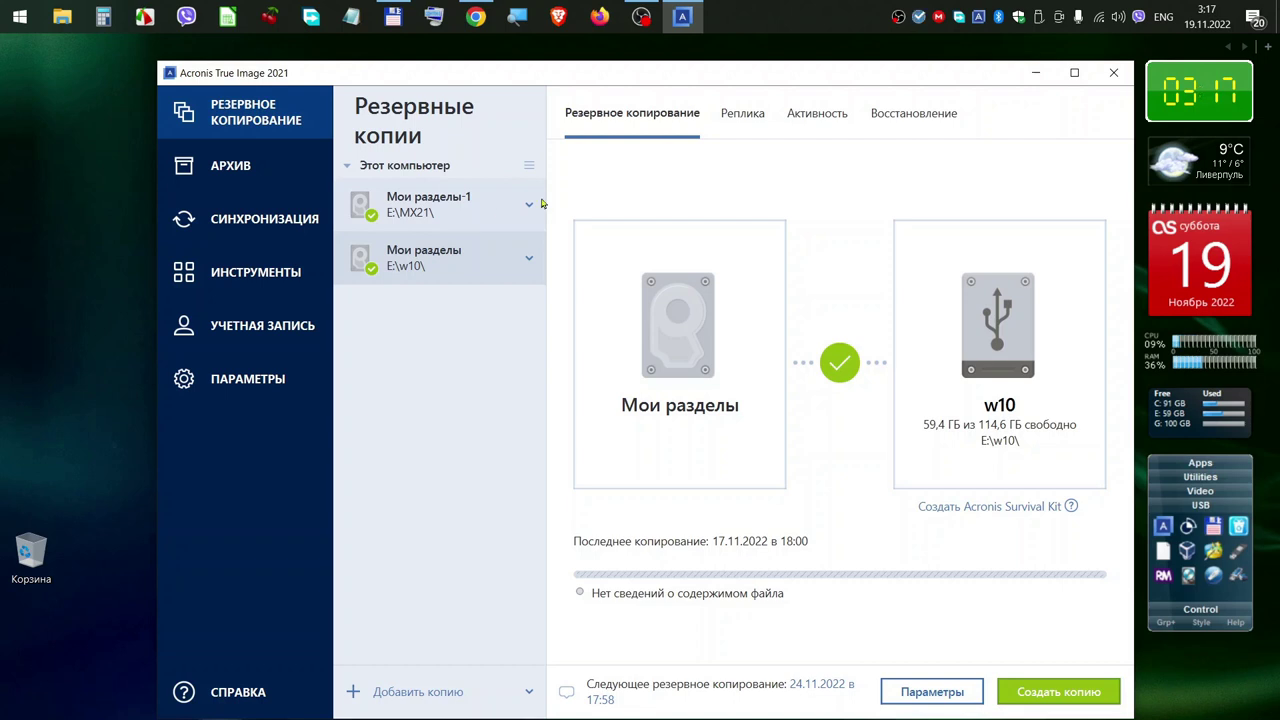
click(1038, 74)
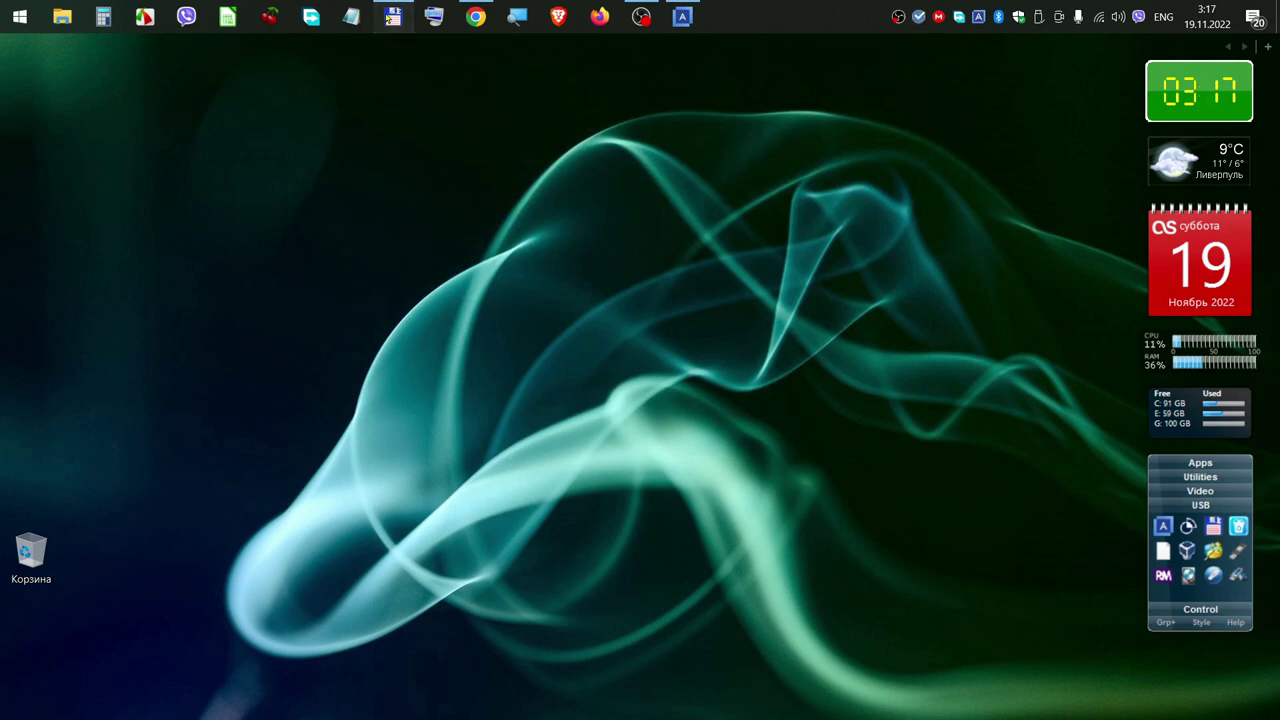
Step: Switch to Total Commander and inspect the backup files in the w10 and MX21 folders on drive E
click(390, 17)
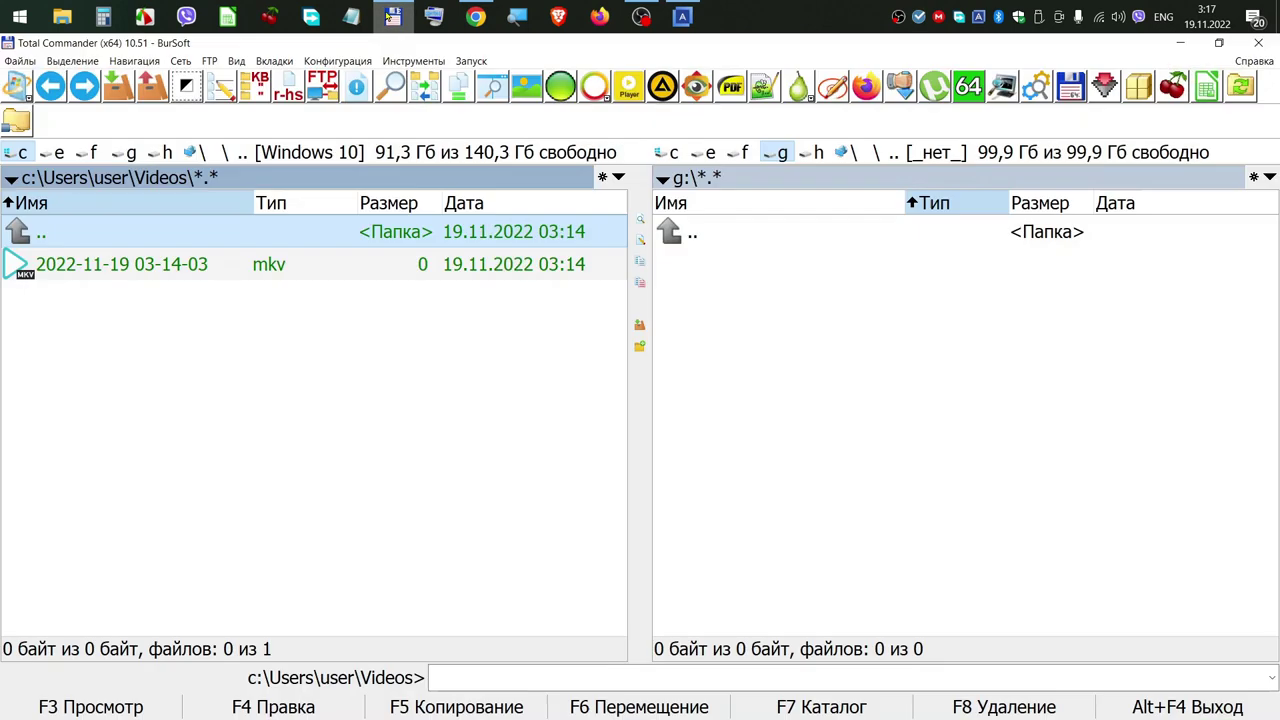
click(706, 154)
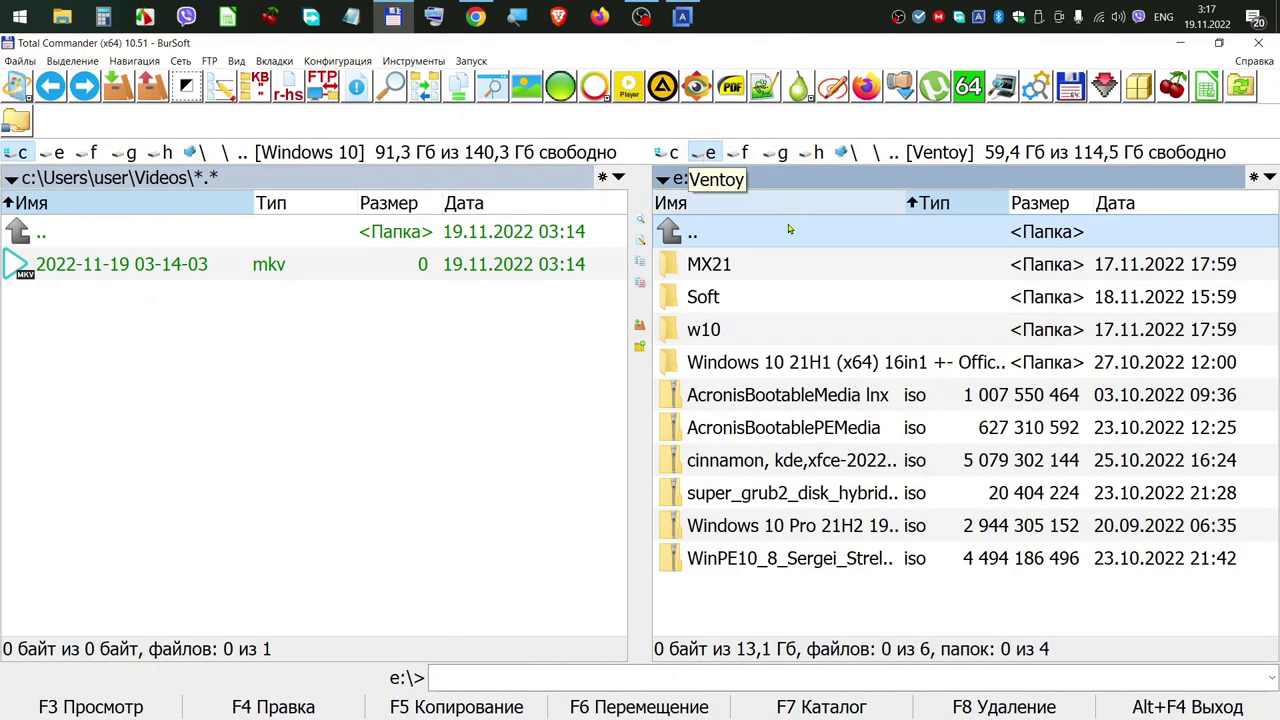
double_click(681, 338)
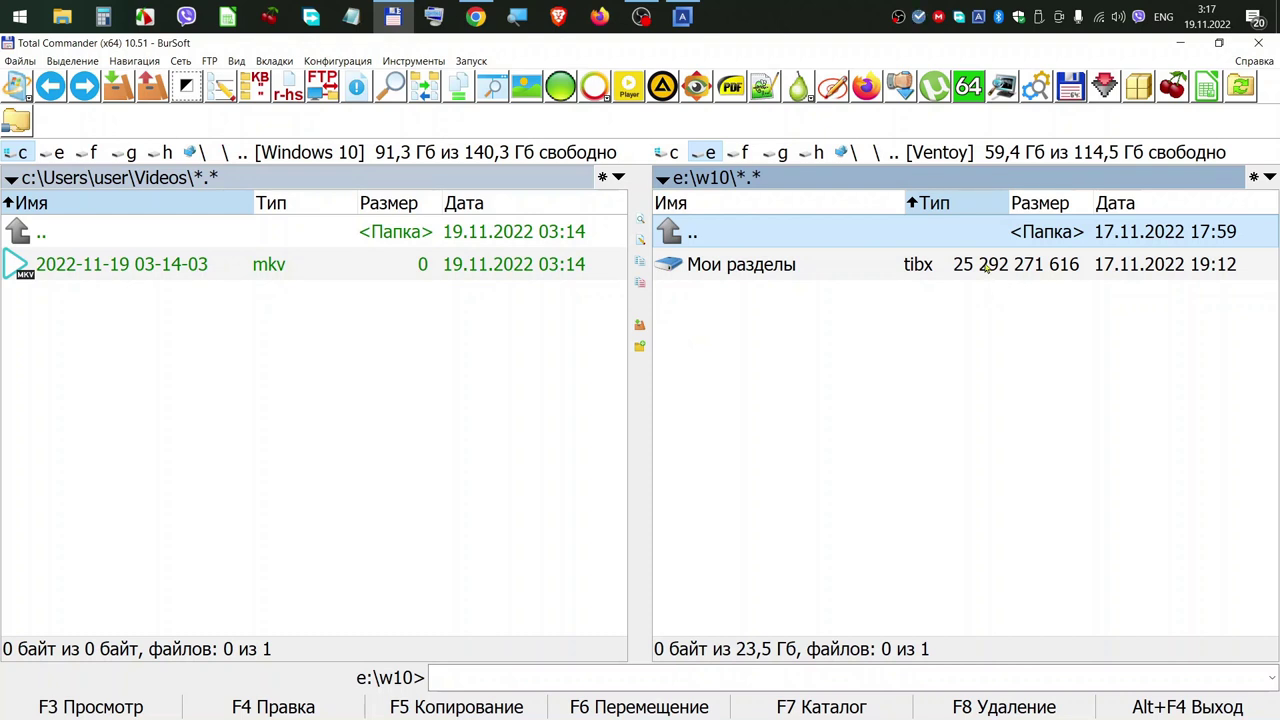
click(895, 153)
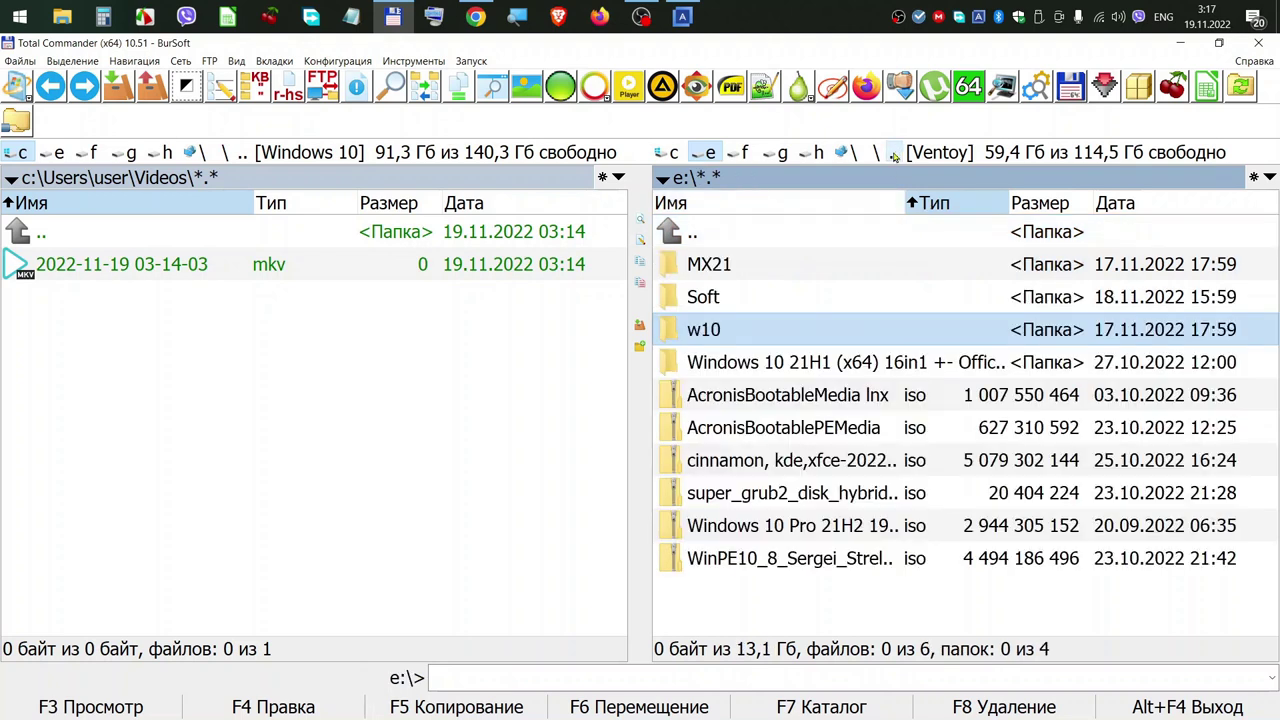
click(670, 272)
double_click(670, 272)
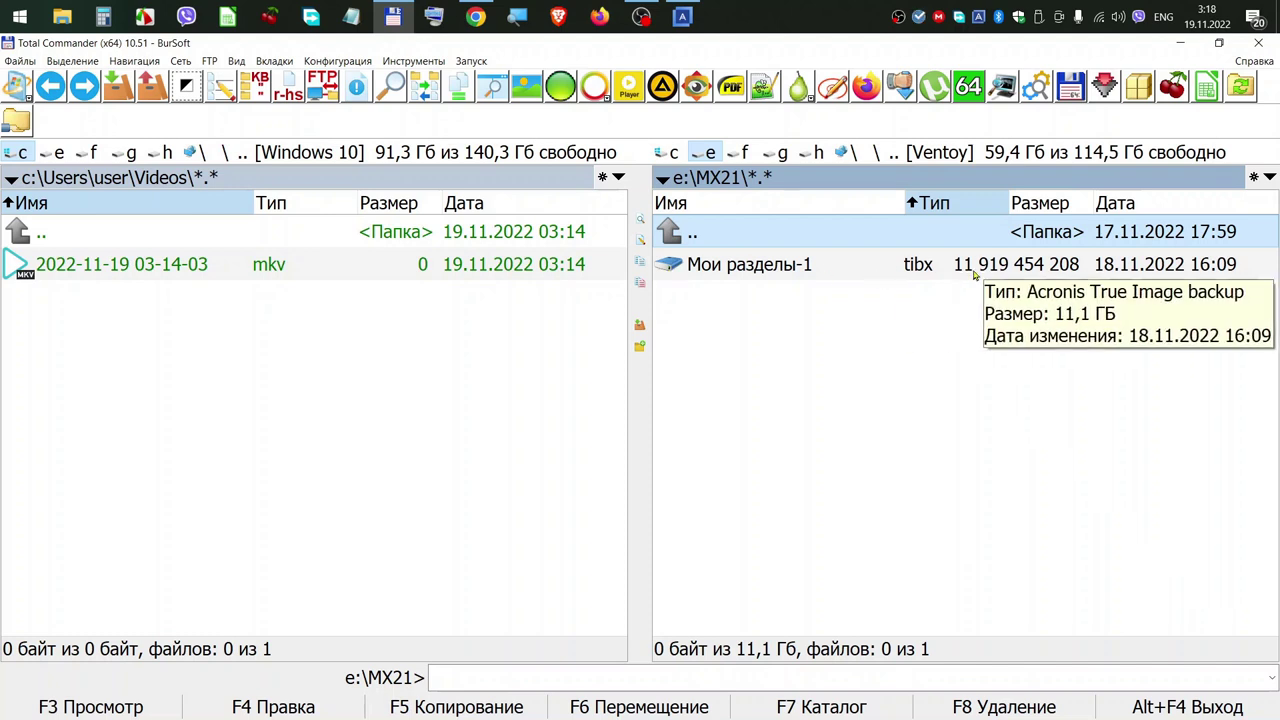
click(894, 154)
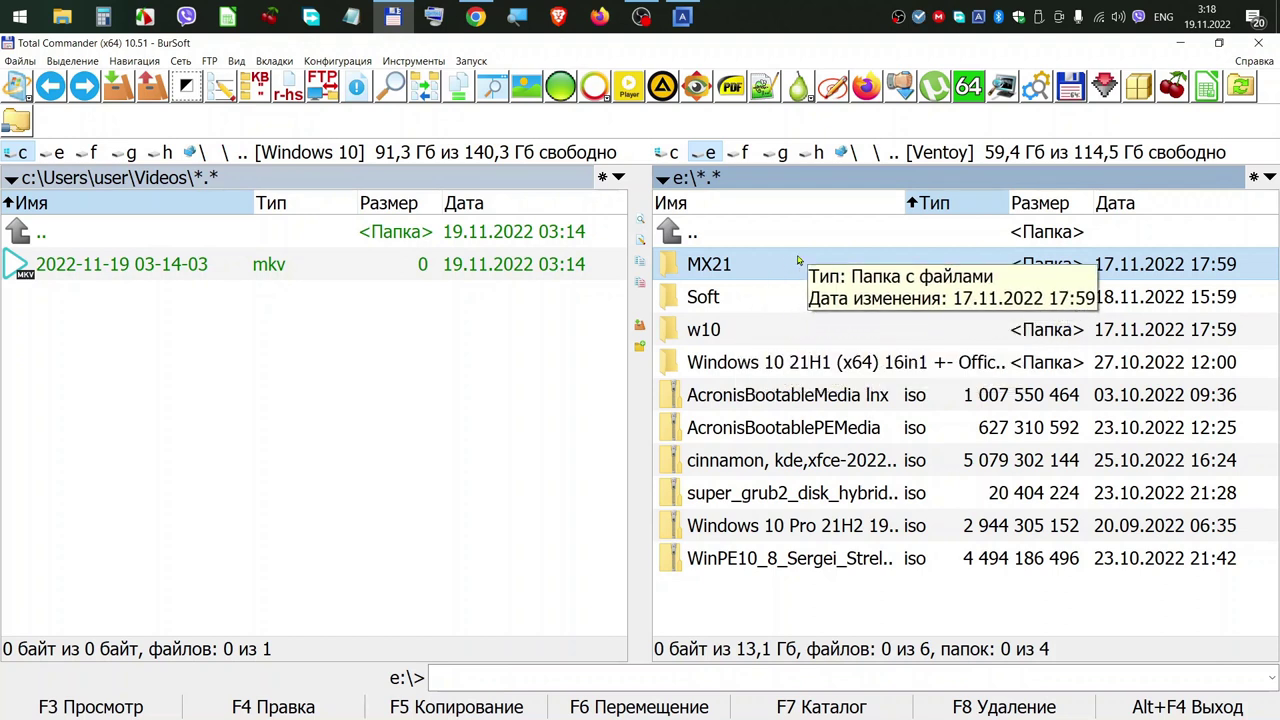
Step: Look through the installers and archives in the Soft folder on drive E, and return to the drive's root
double_click(666, 297)
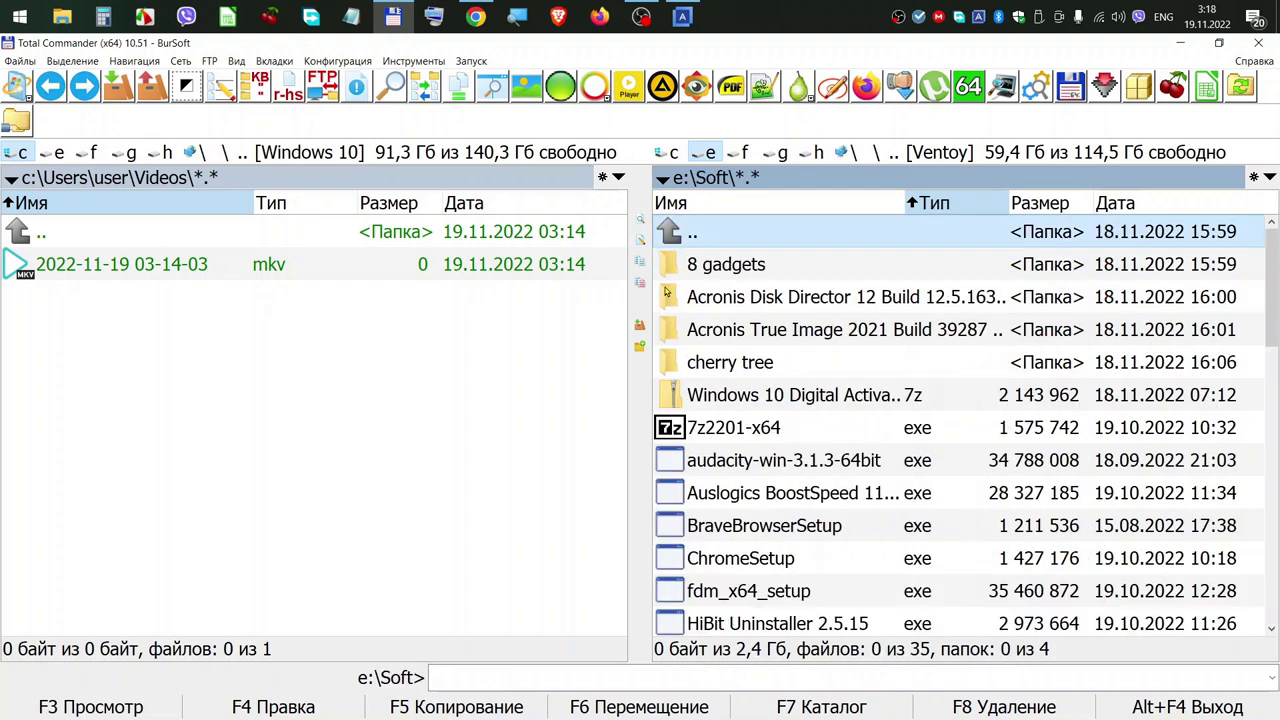
scroll(878, 432, down, 1)
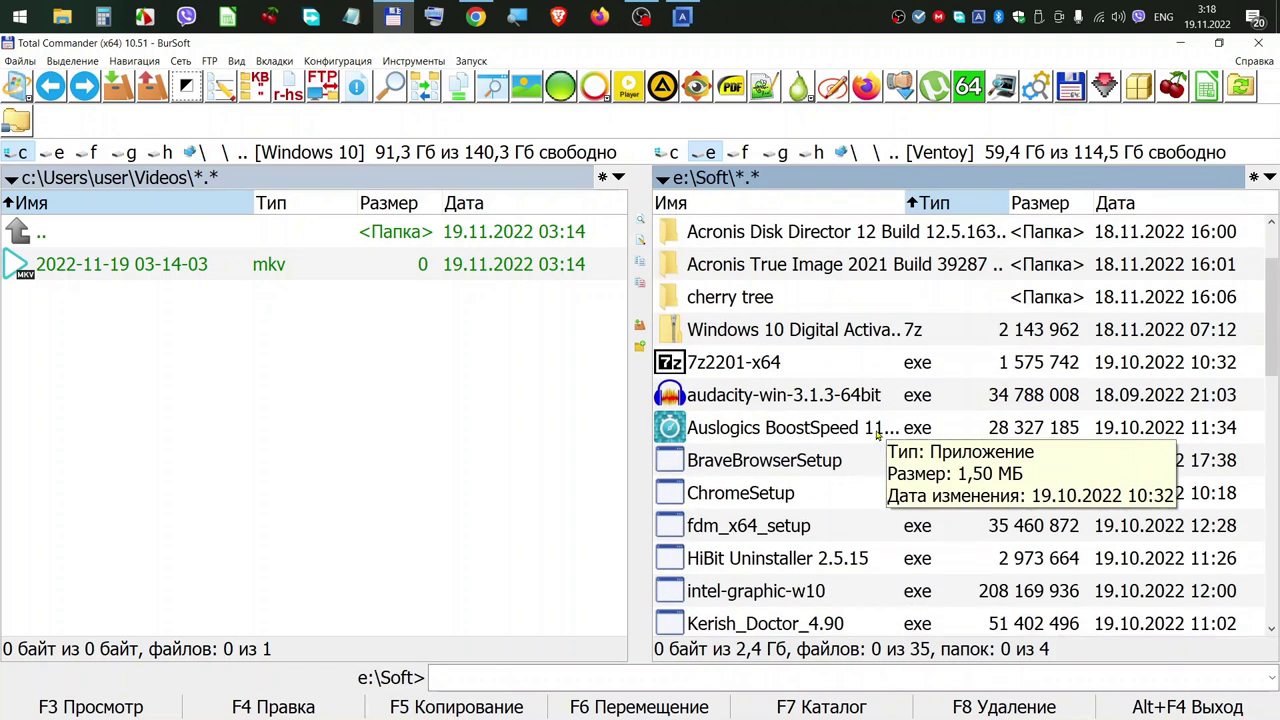
scroll(878, 432, down, 5)
scroll(878, 432, down, 1)
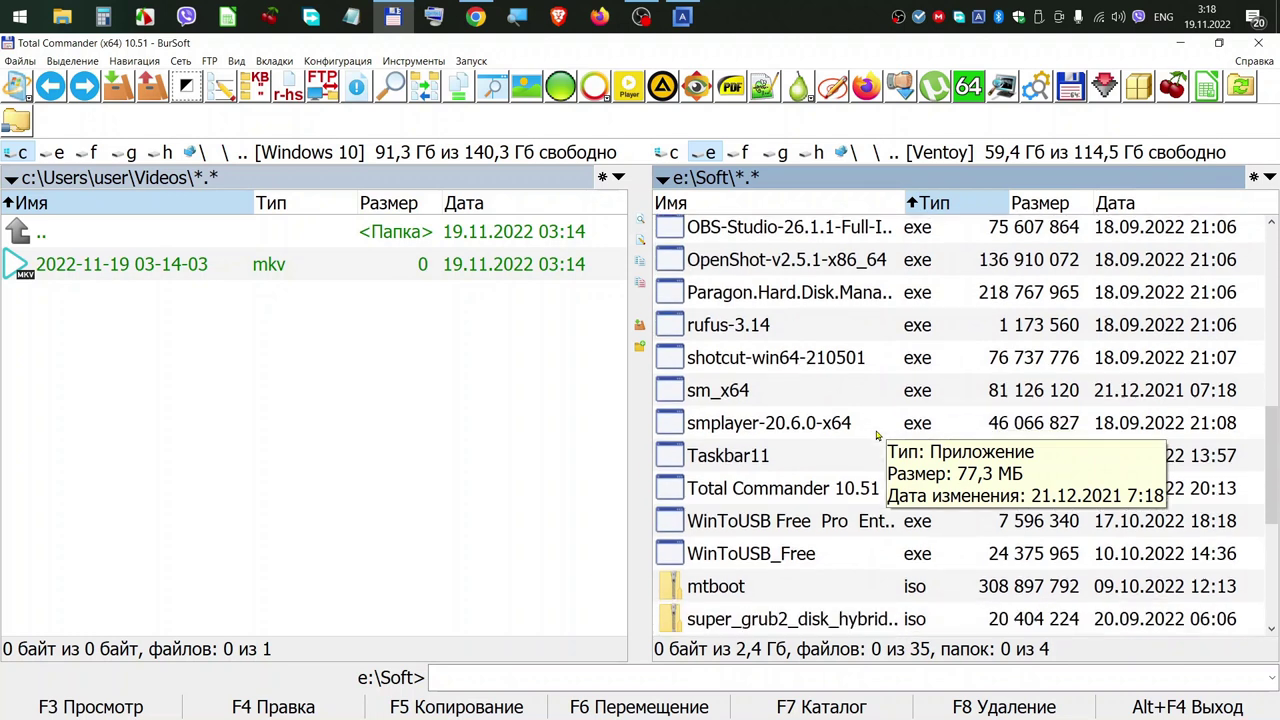
scroll(876, 434, down, 4)
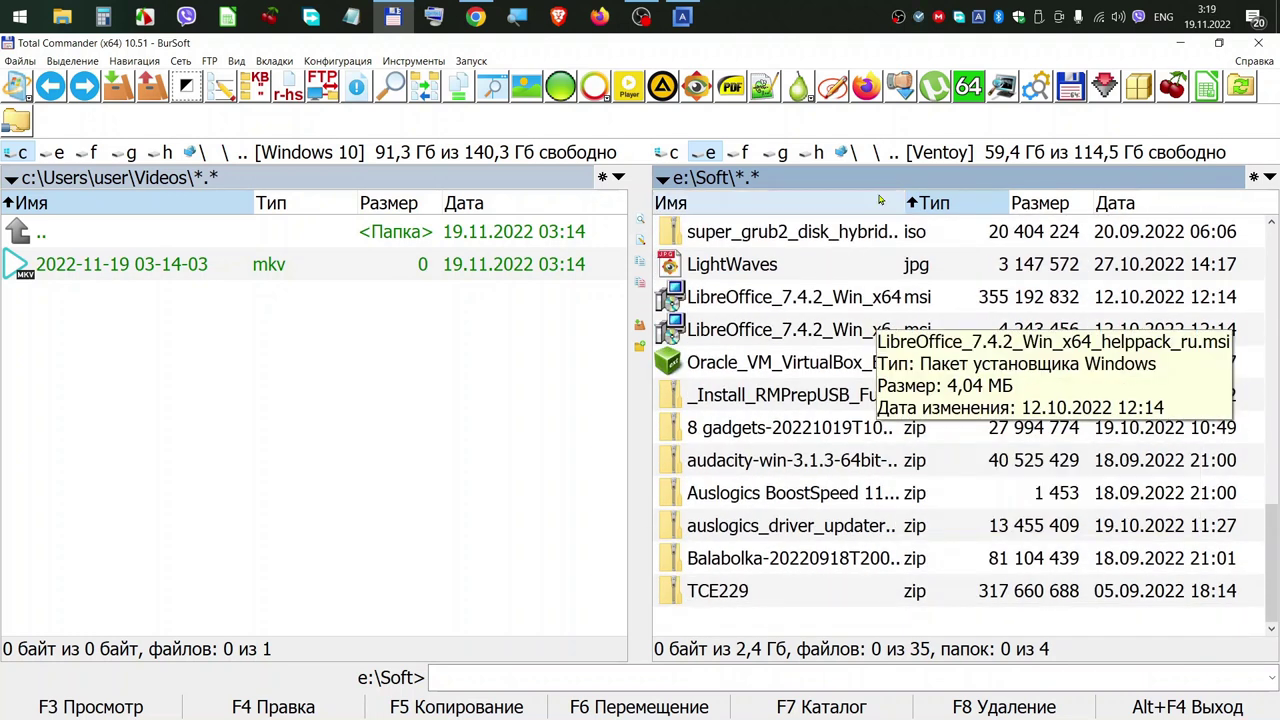
click(894, 153)
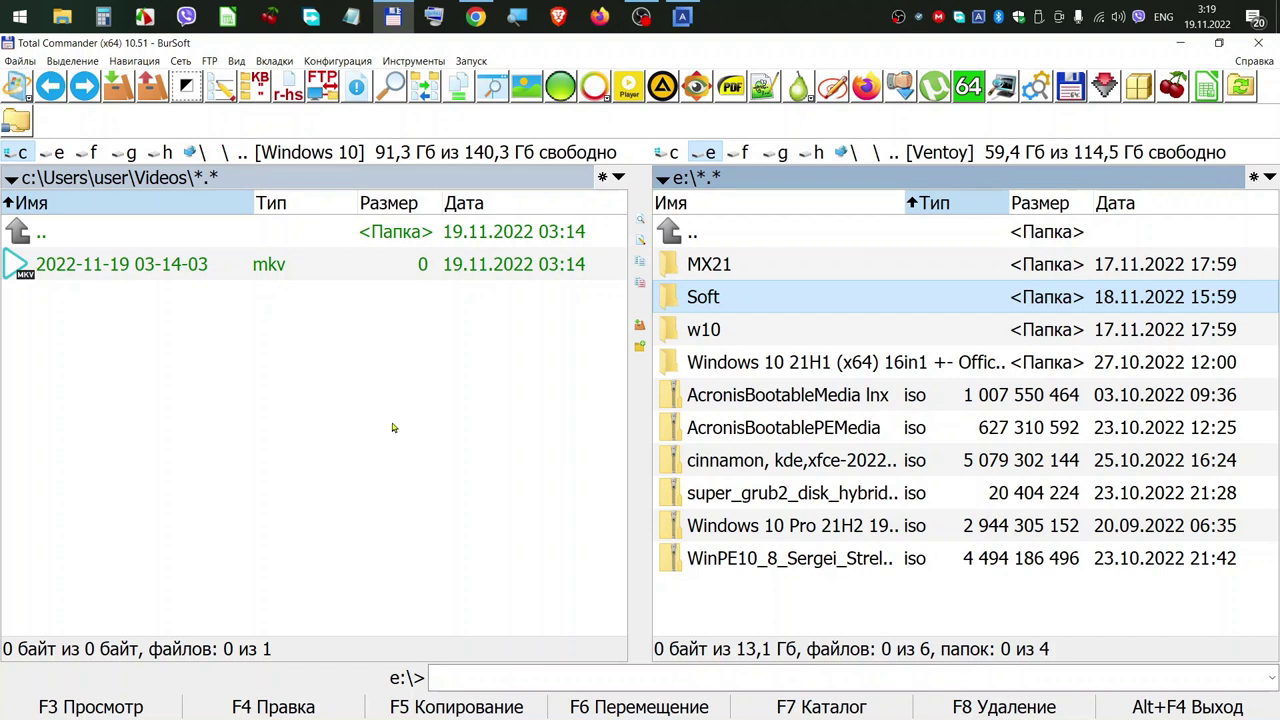
Step: Minimize the file manager and close Acronis True Image
click(1182, 45)
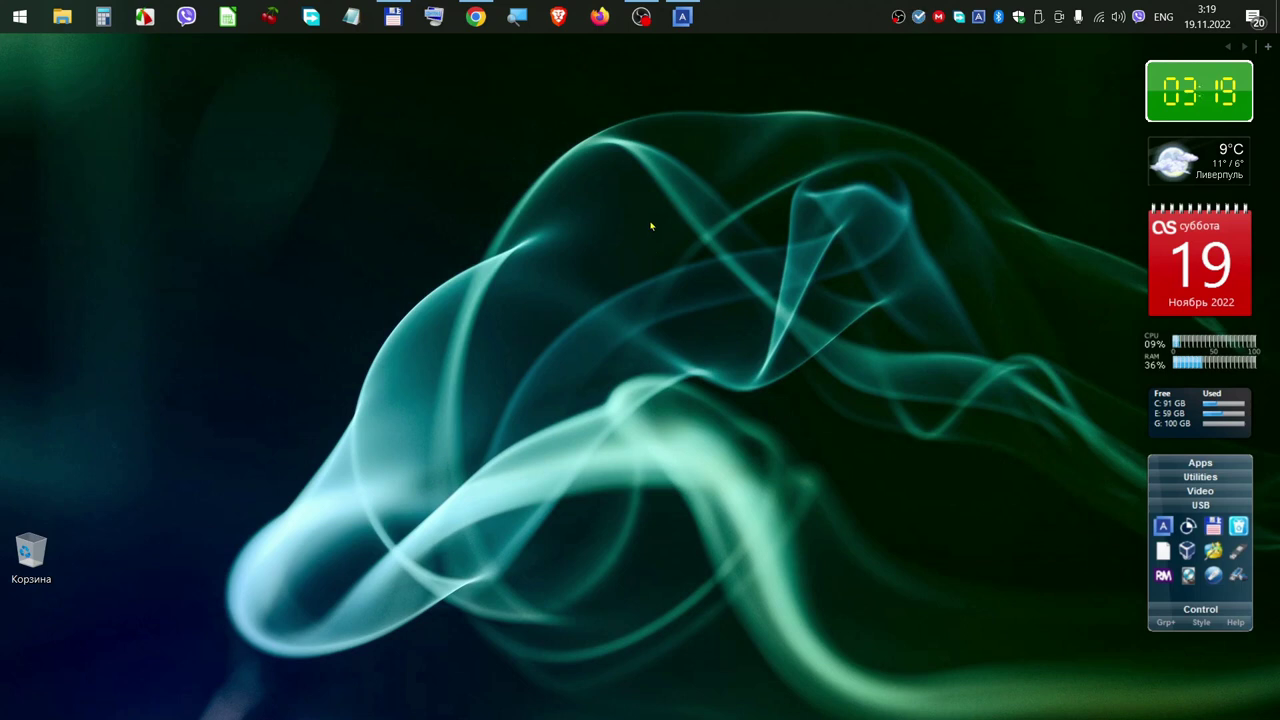
click(682, 16)
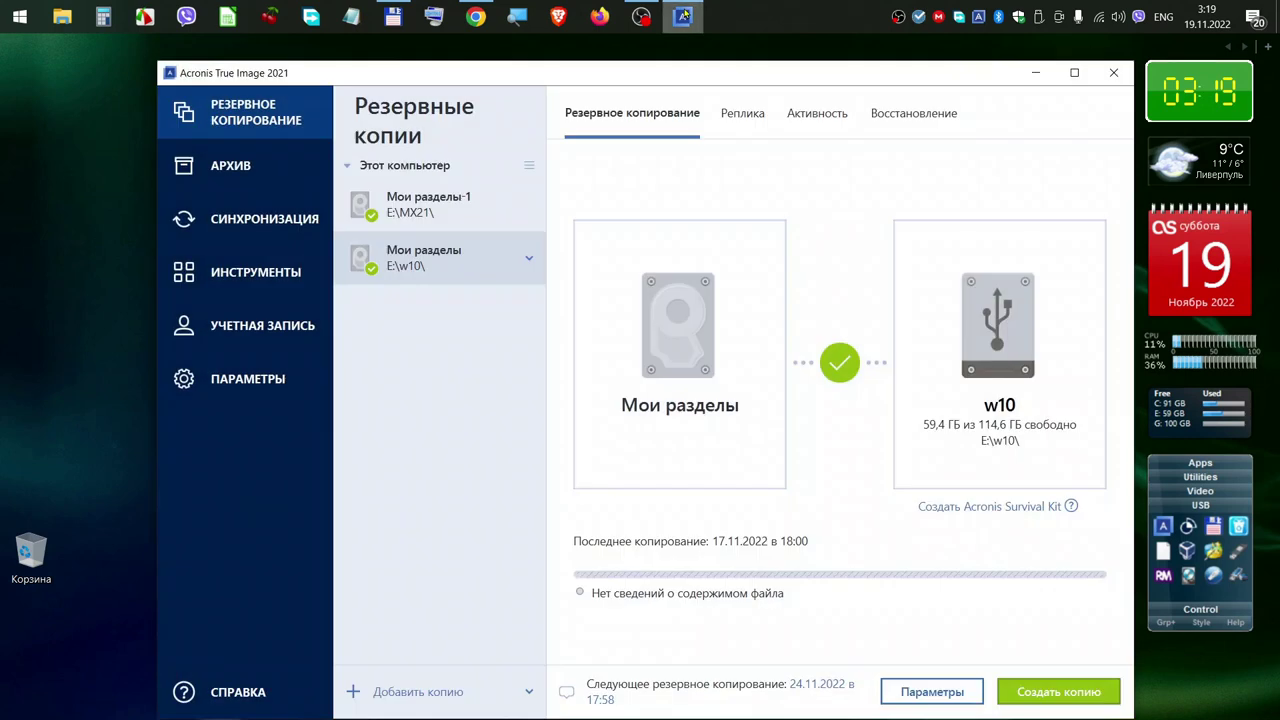
click(1110, 73)
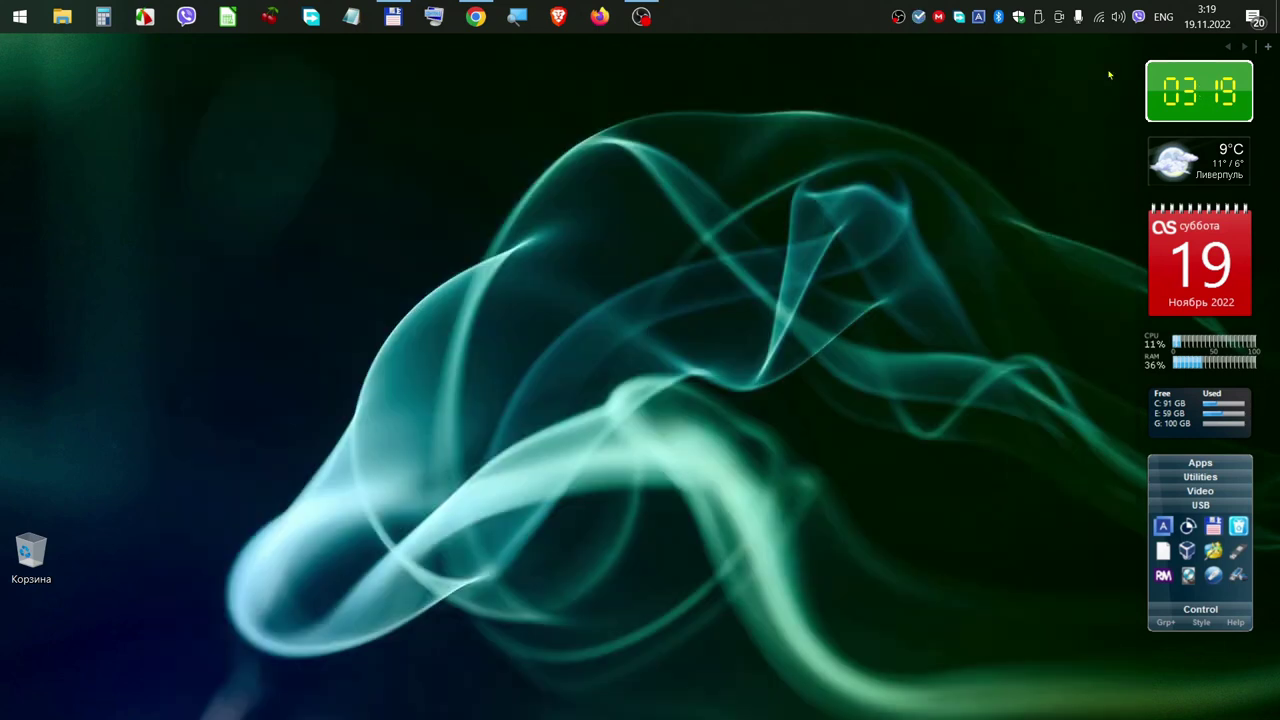
Step: Look through the list of installed programs from Acronis down to the MiniTool and OBS entries, and close it
click(18, 16)
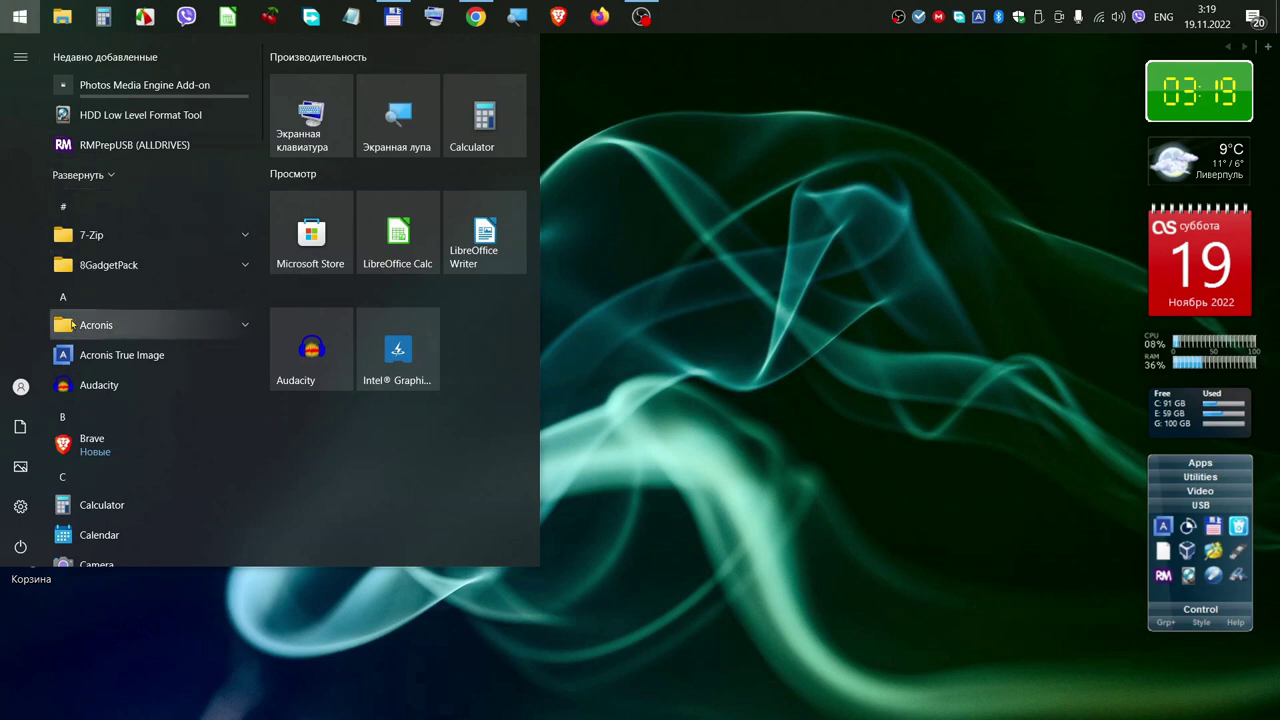
scroll(68, 328, down, 8)
scroll(68, 328, down, 5)
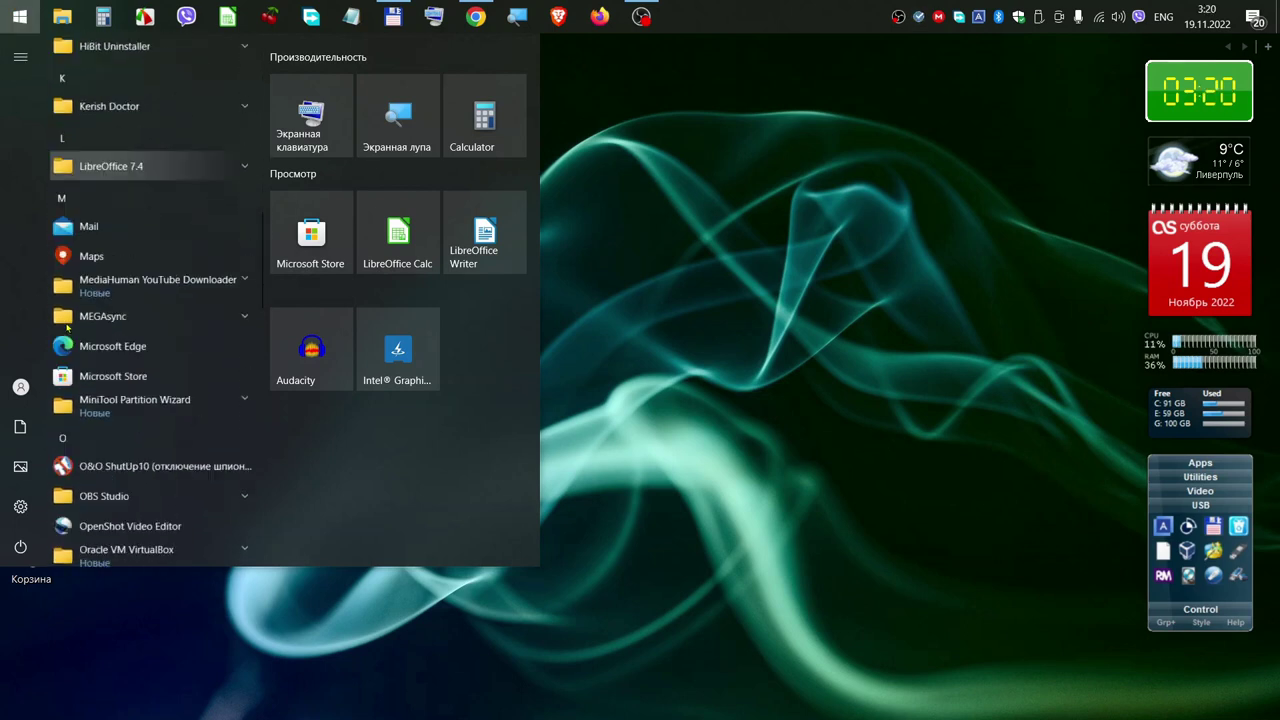
click(860, 243)
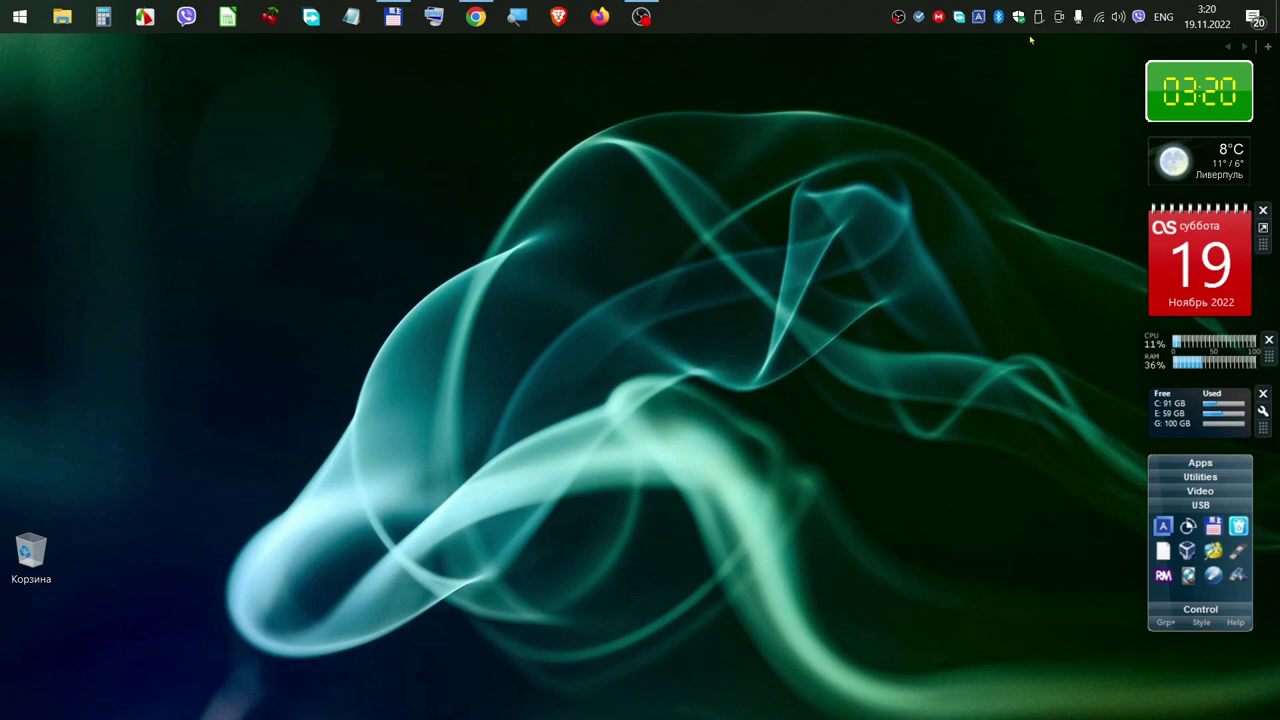
right_click(897, 17)
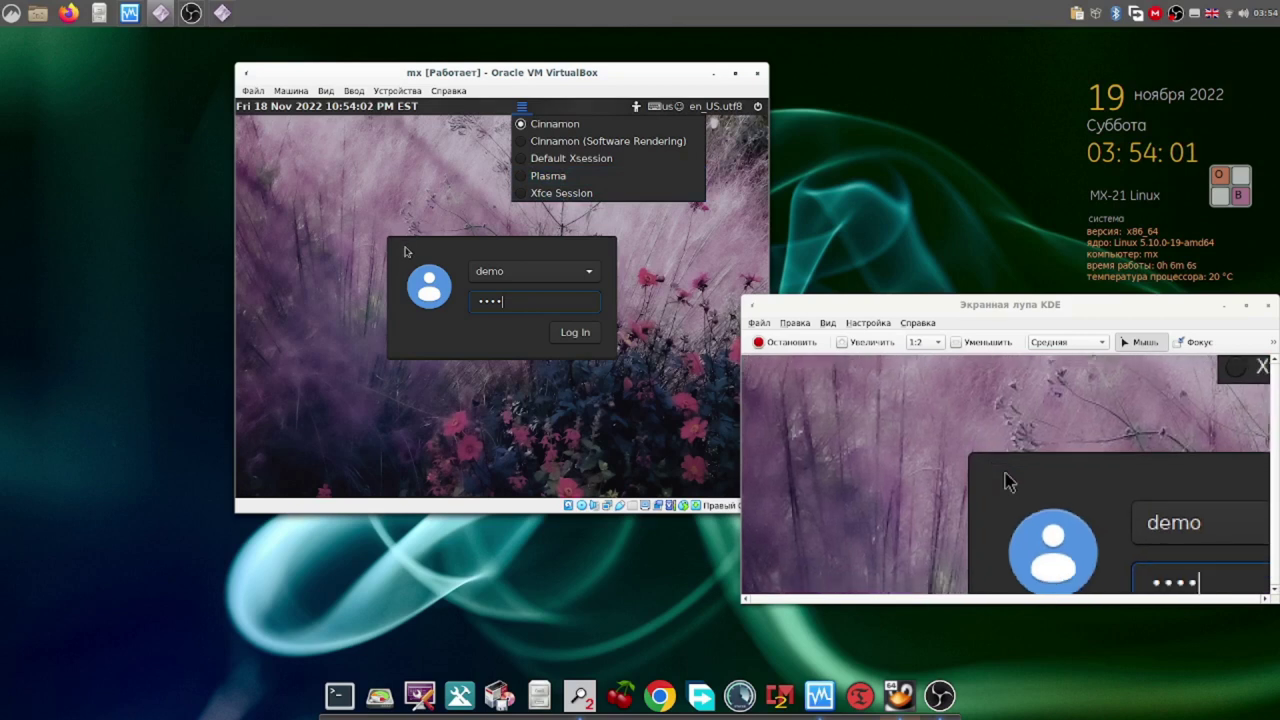
Step: Log in to the virtual machine's demo account with the Cinnamon session and minimize the KDE magnifier
click(407, 256)
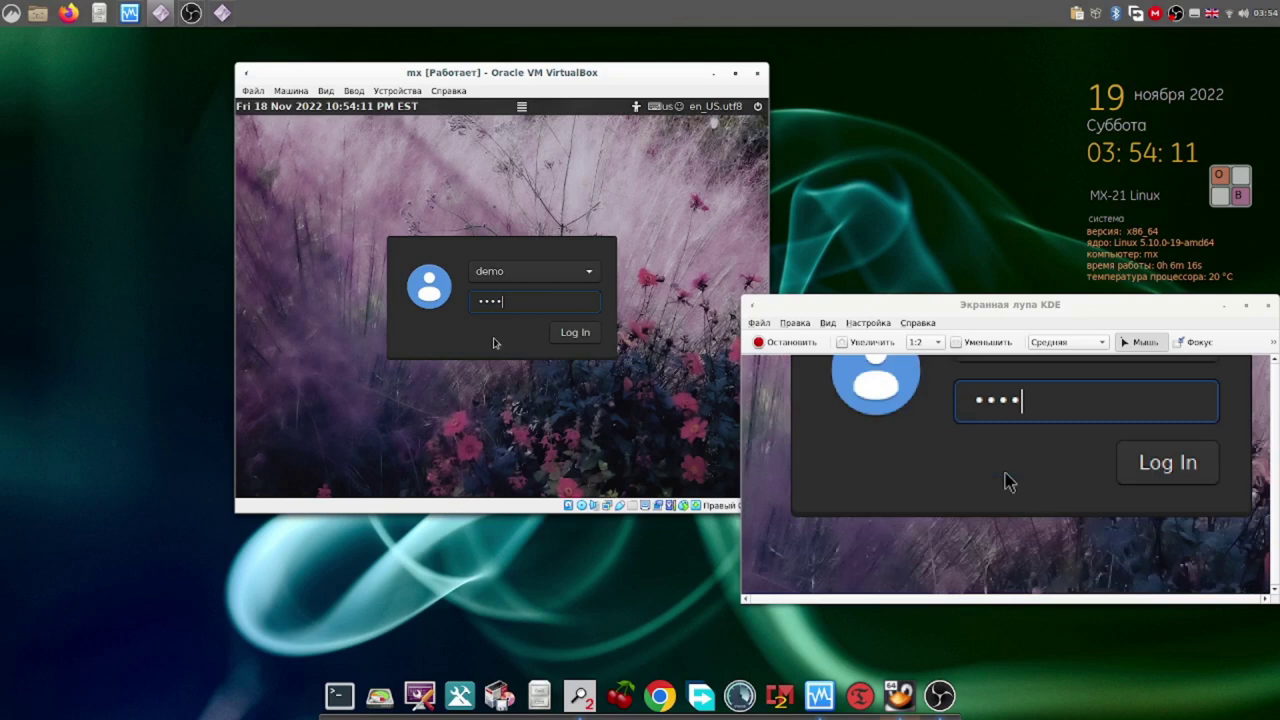
click(577, 332)
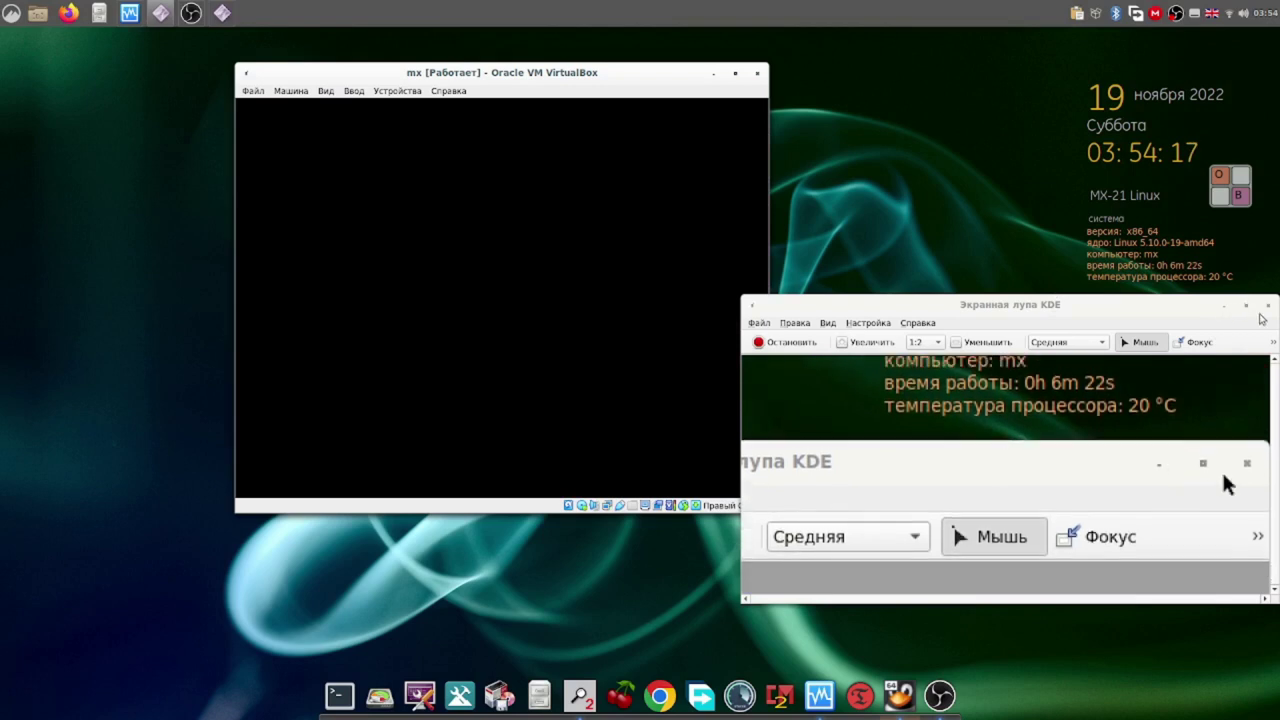
click(1221, 310)
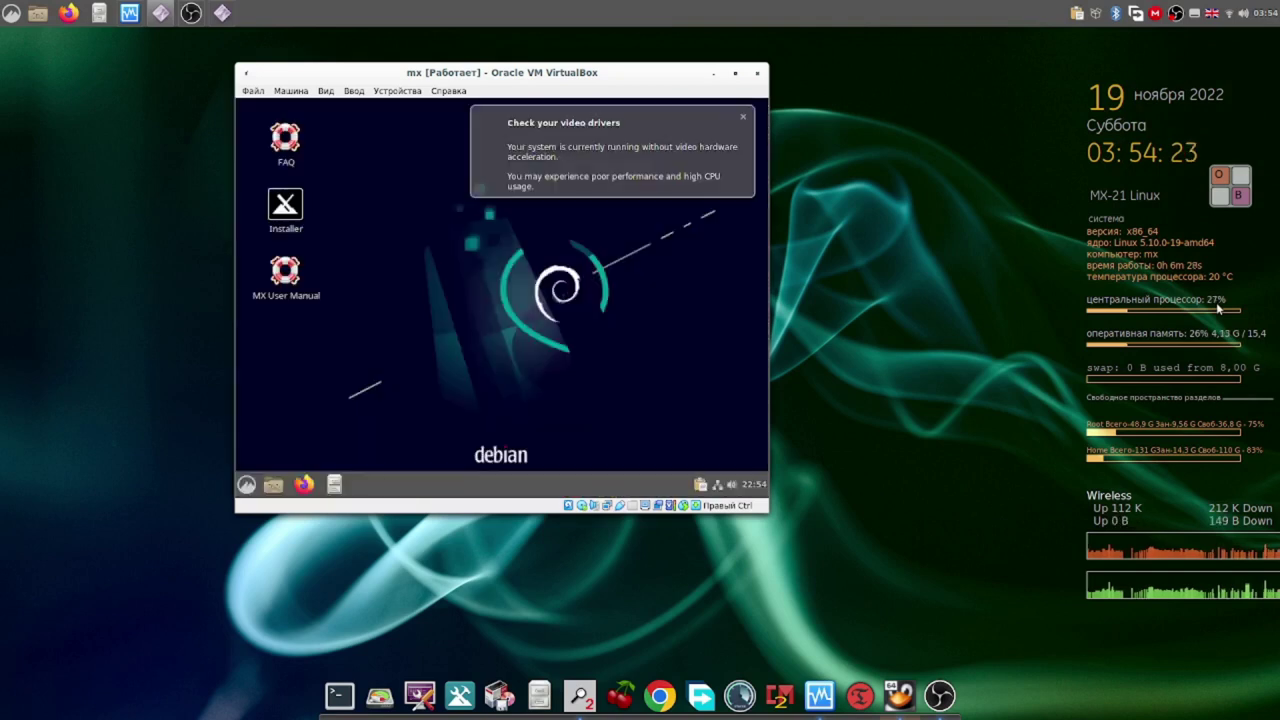
Step: Dismiss the guest desktop's video driver notice and MX welcome window, and decline restarting Cinnamon with the magnifier reopened
click(743, 120)
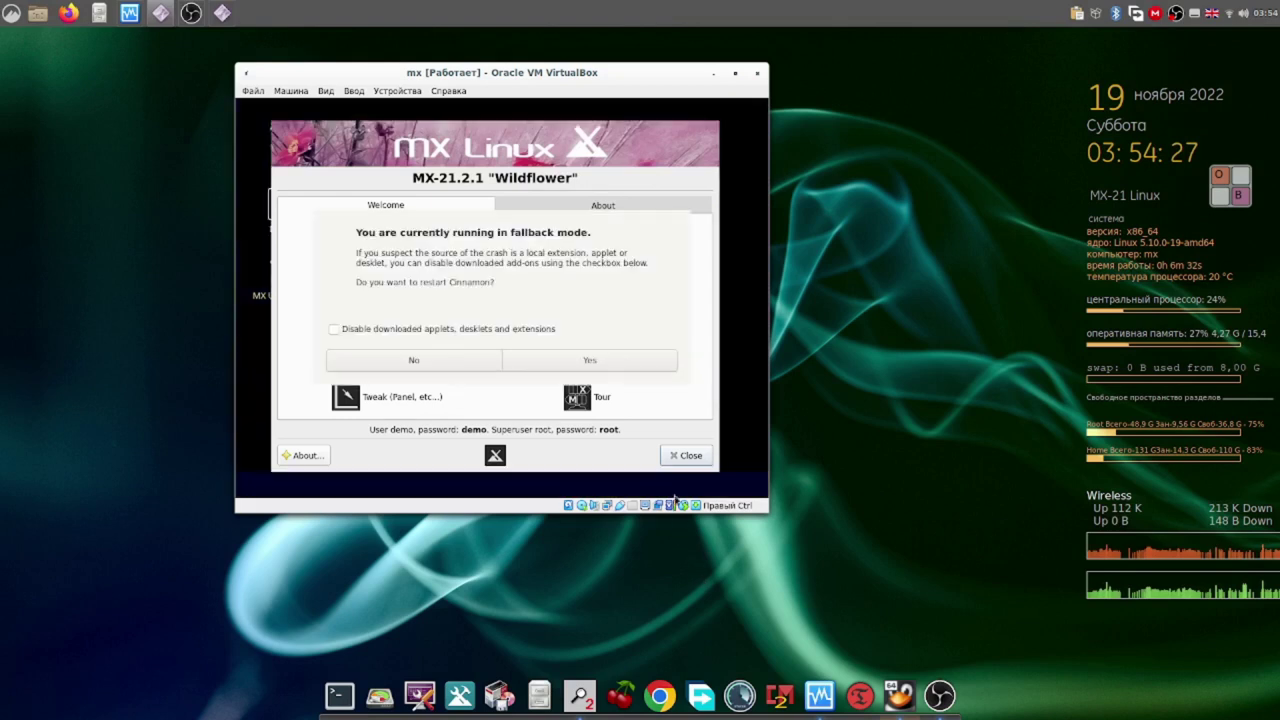
click(688, 457)
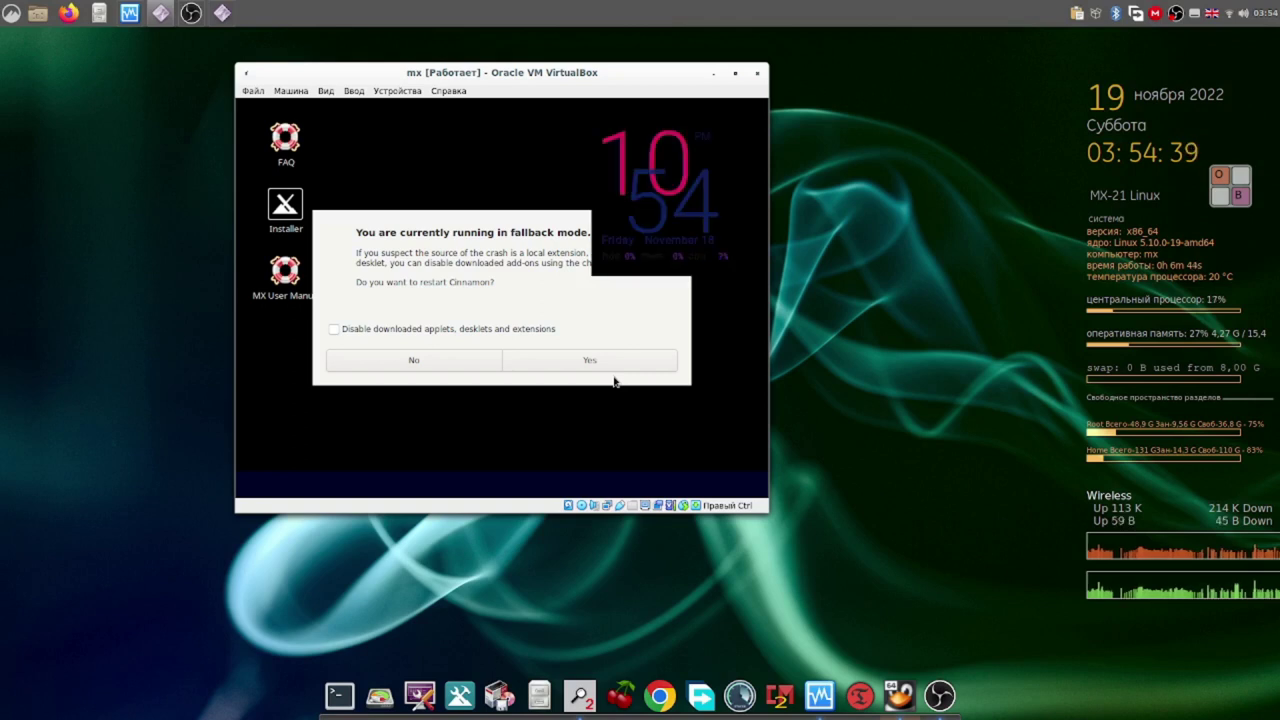
click(579, 695)
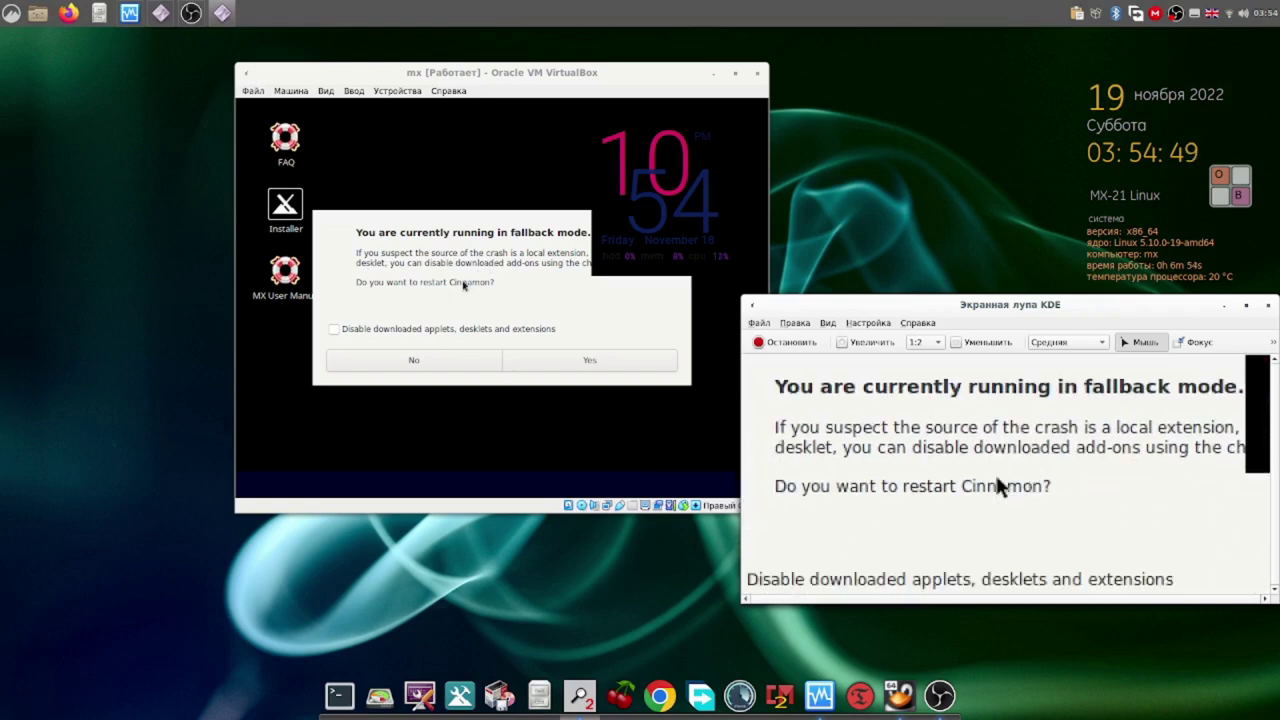
click(441, 362)
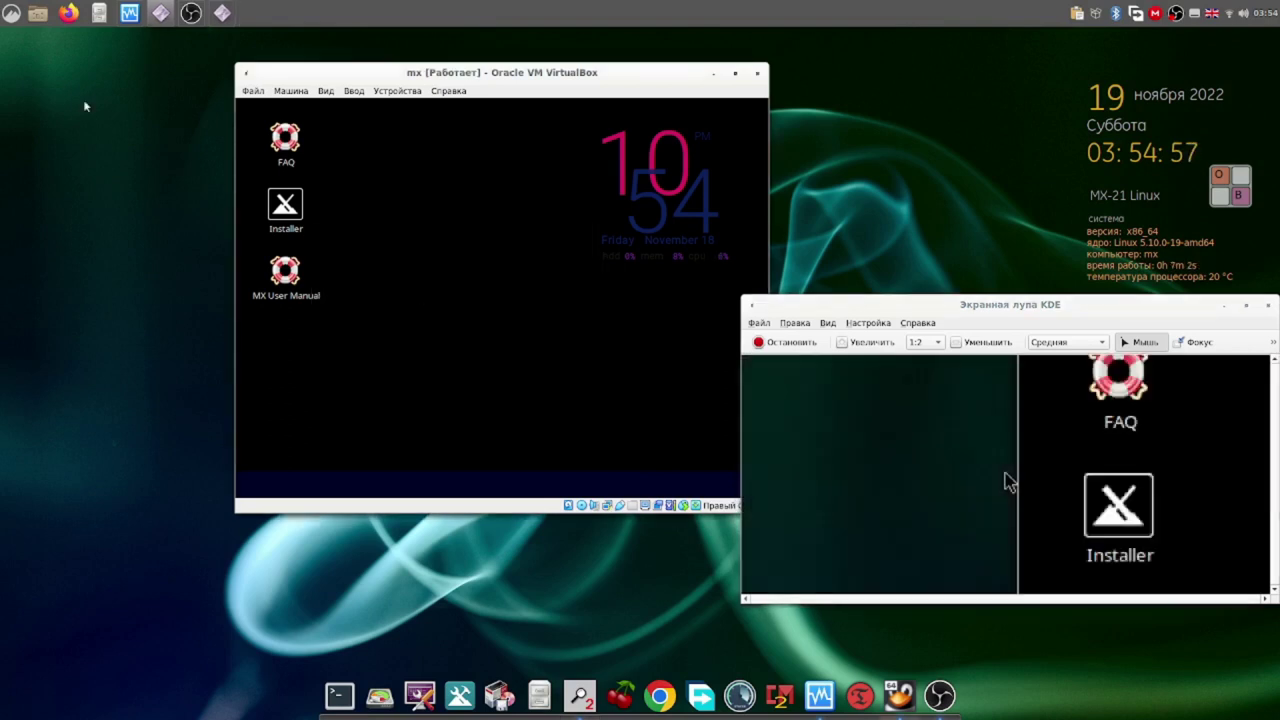
Step: Move the virtual machine window aside, minimize it, and open MX Tools on the host desktop
drag(386, 75, 309, 68)
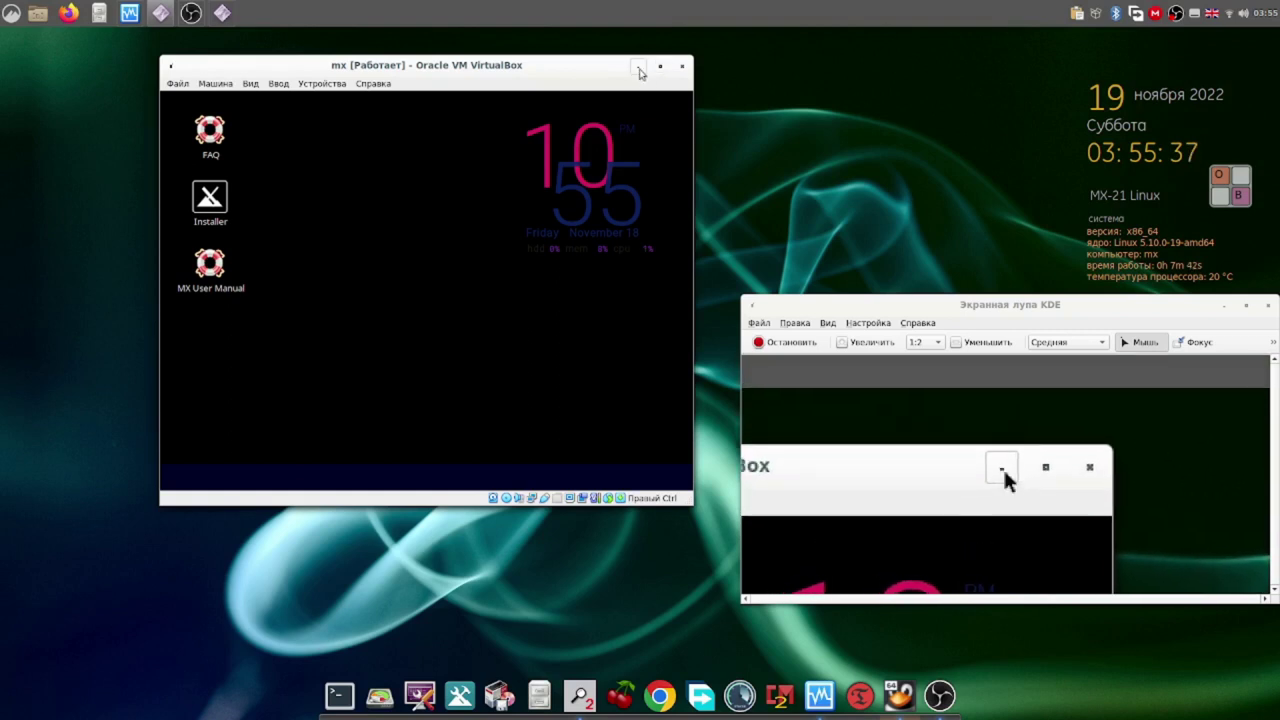
click(640, 70)
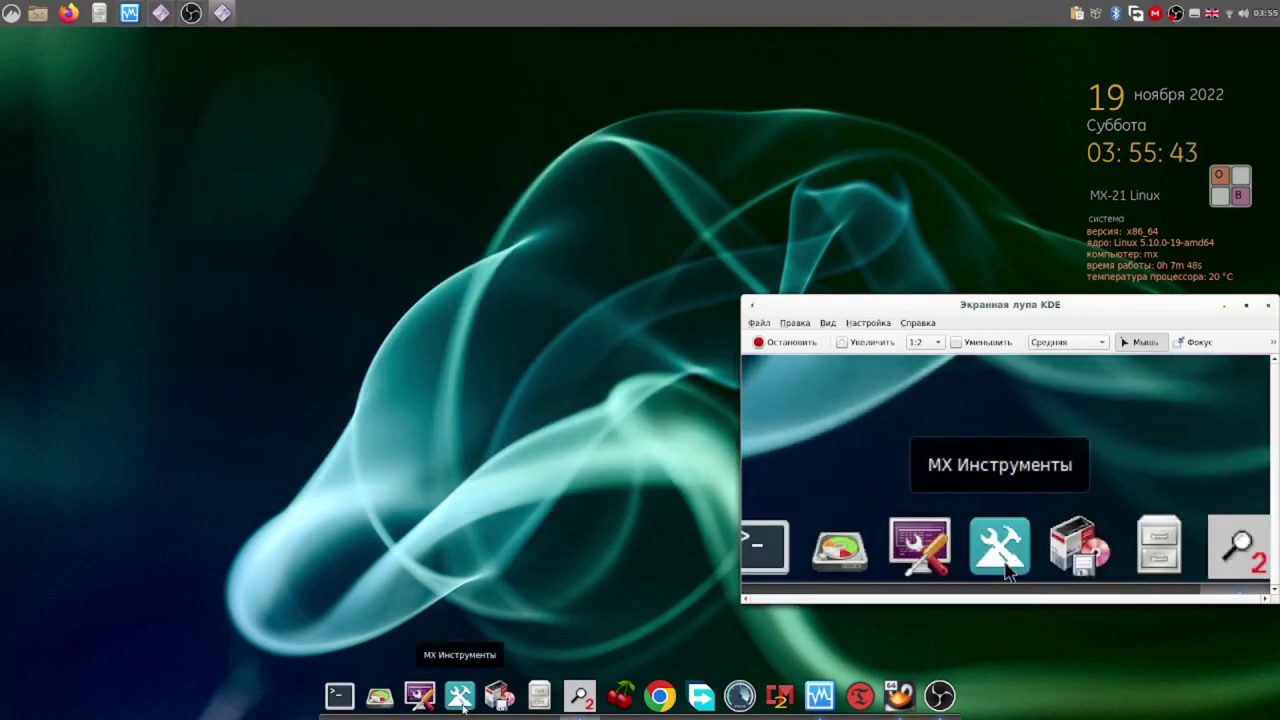
click(459, 697)
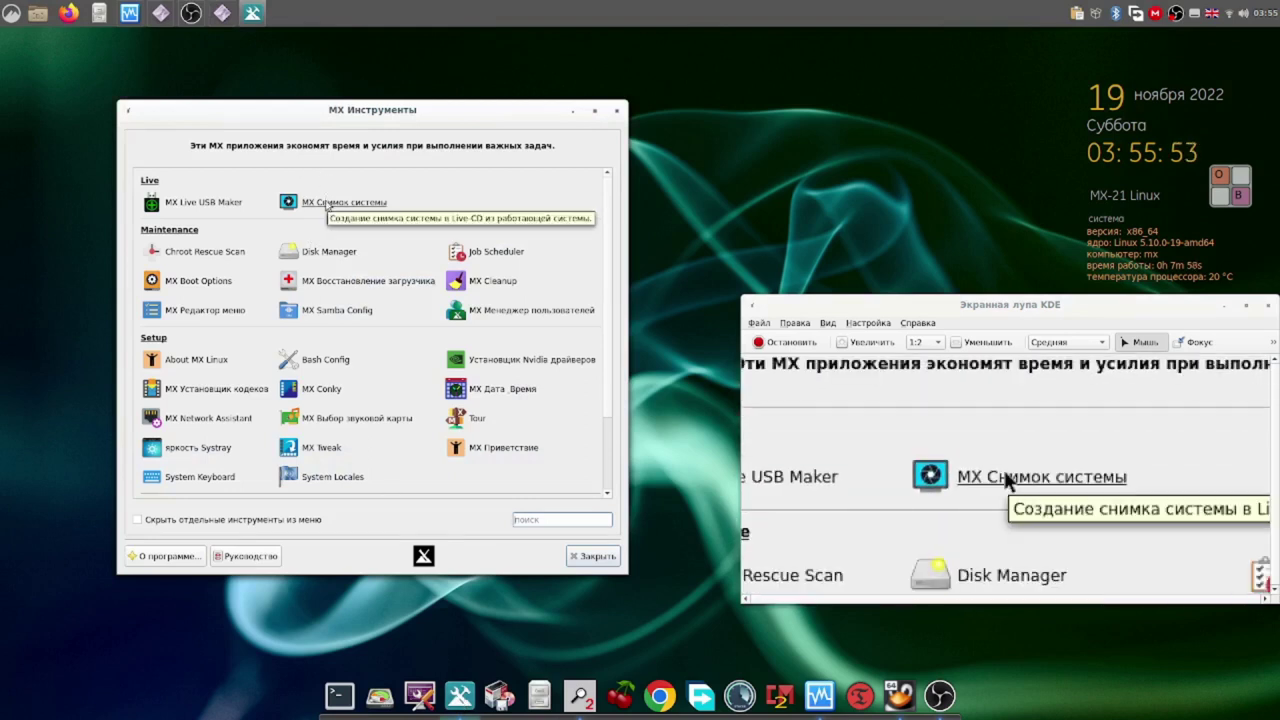
Step: Launch MX Snapshot from MX Tools and authenticate by entering the account password with the on-screen keyboard
click(326, 204)
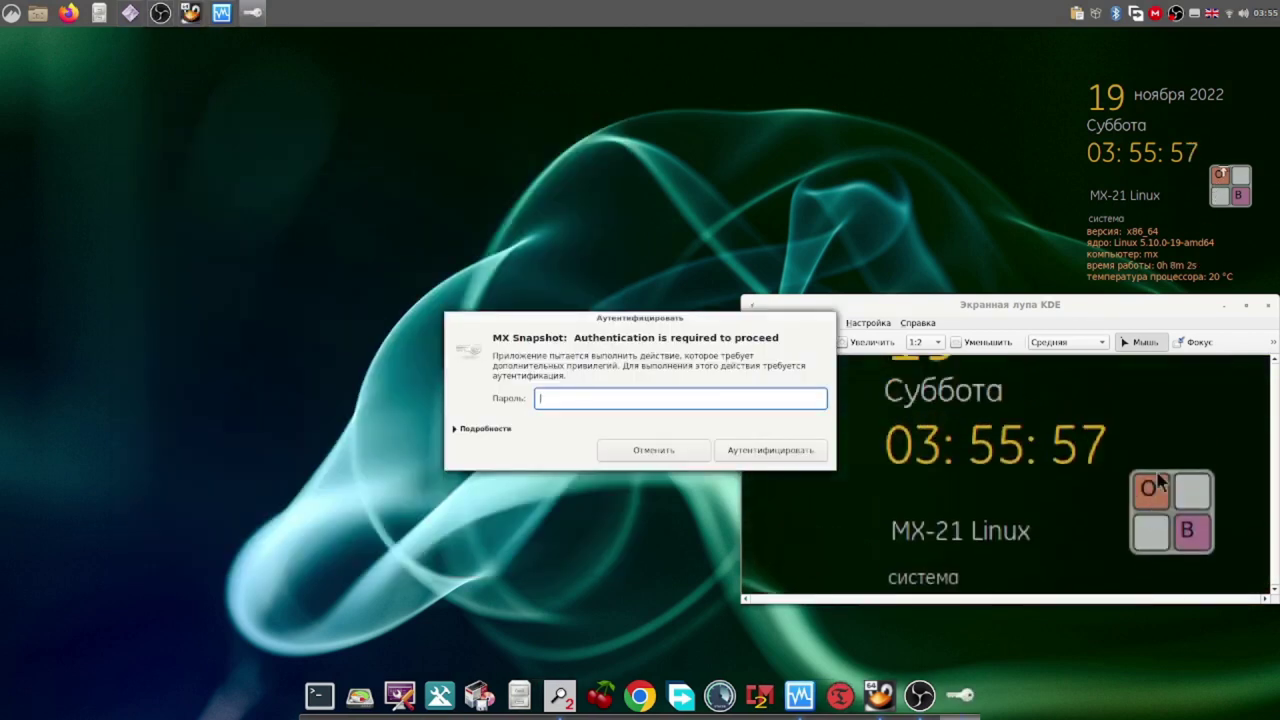
click(1238, 193)
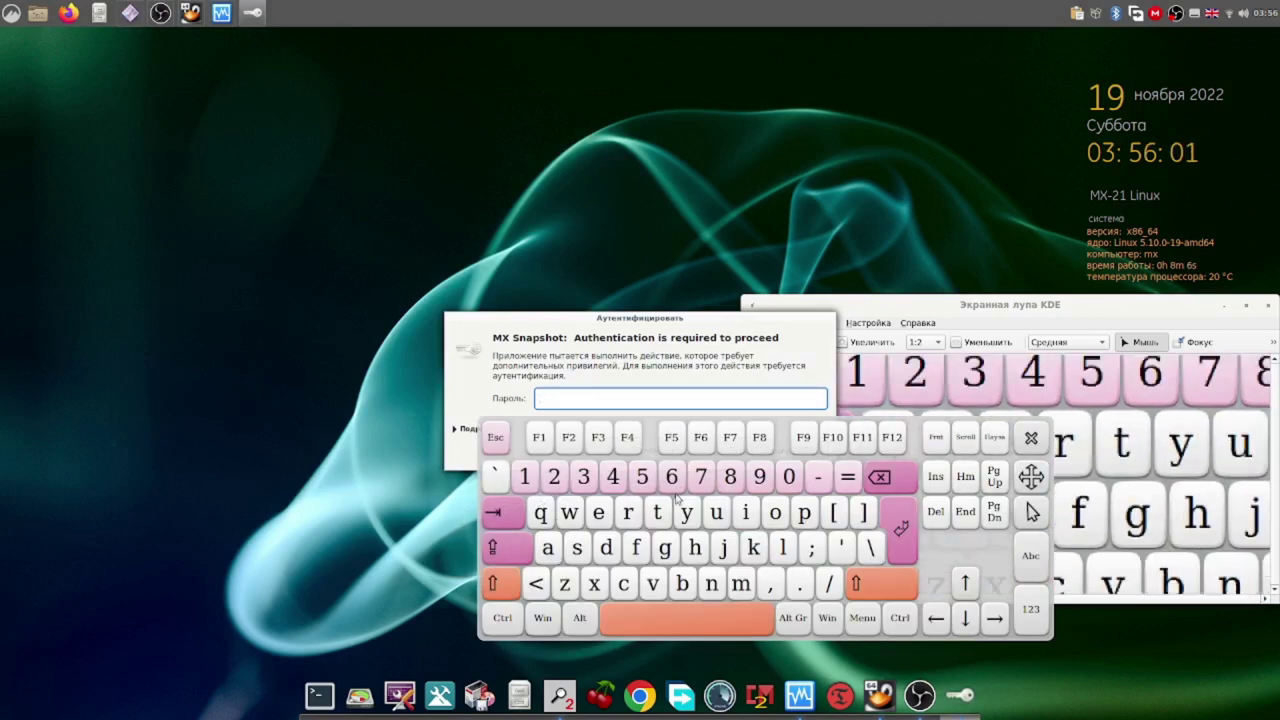
click(701, 477)
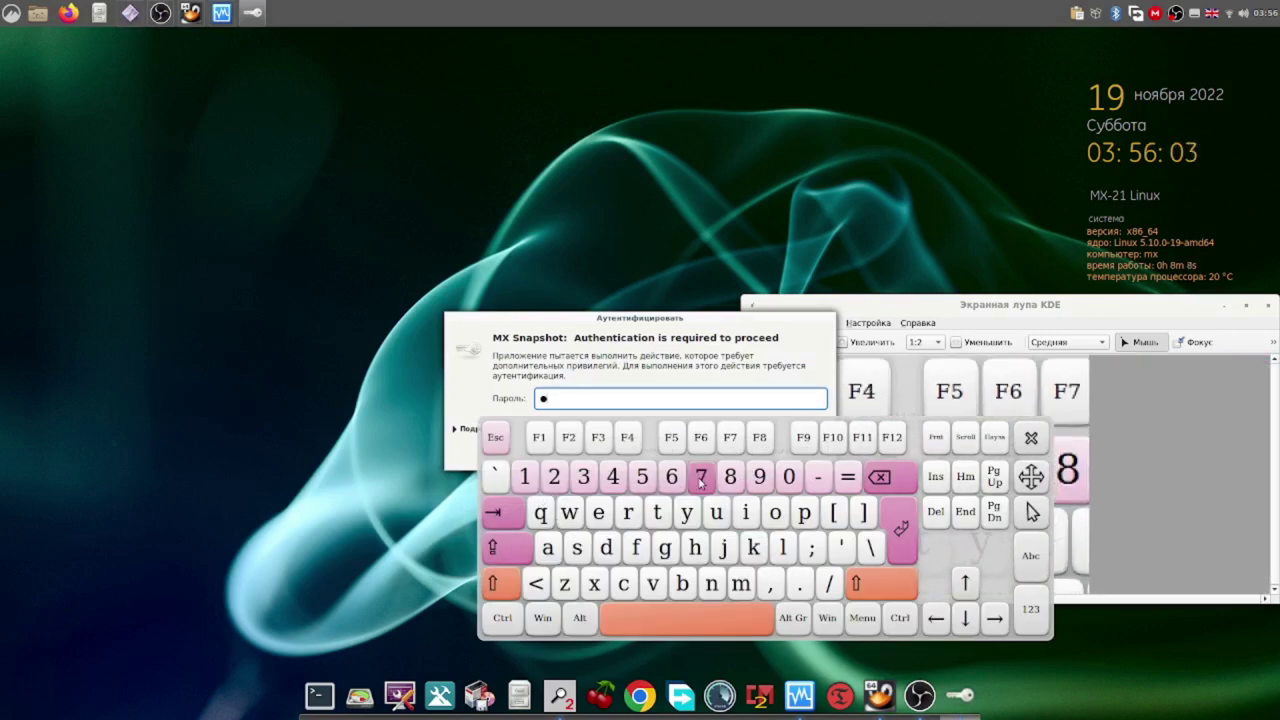
click(514, 480)
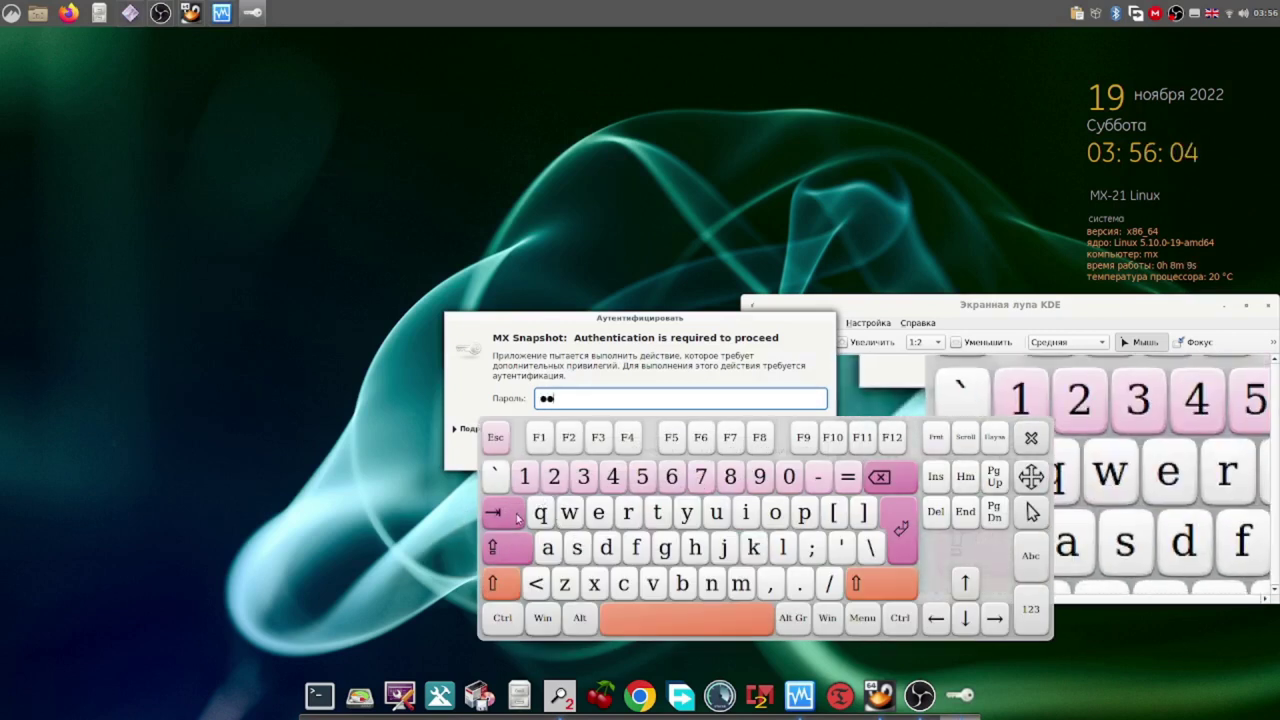
click(583, 477)
click(558, 477)
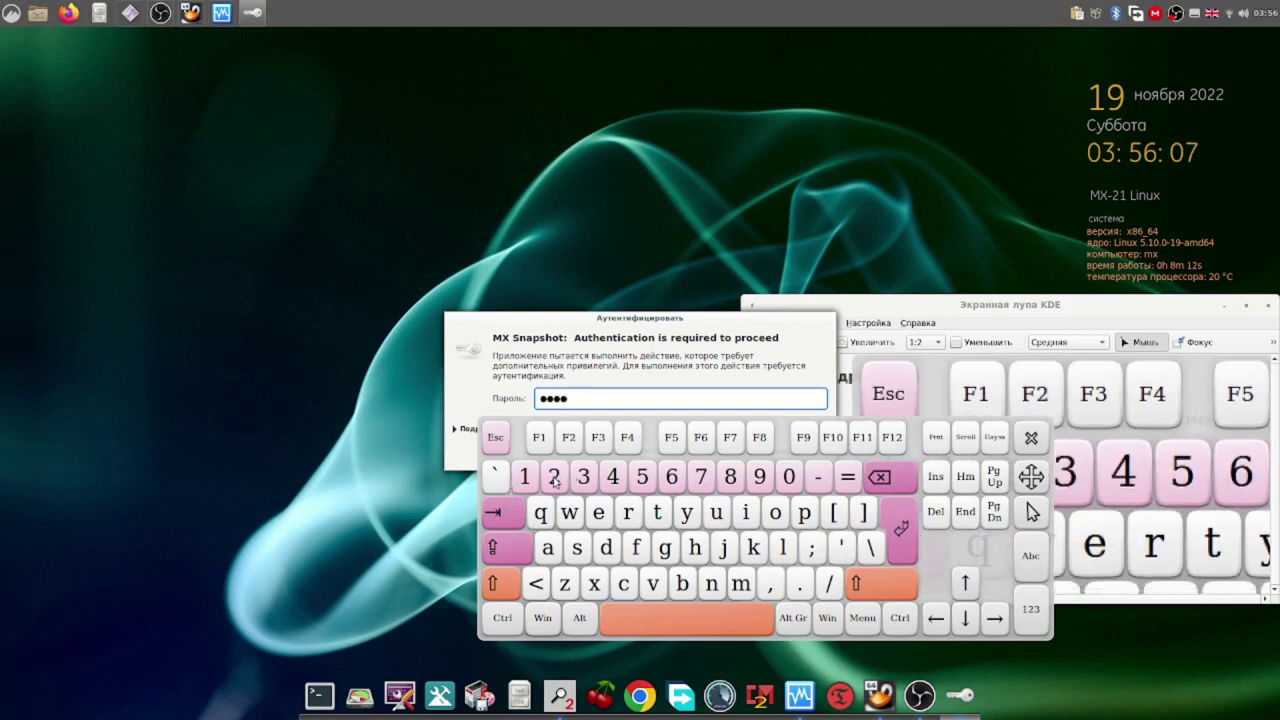
click(1031, 437)
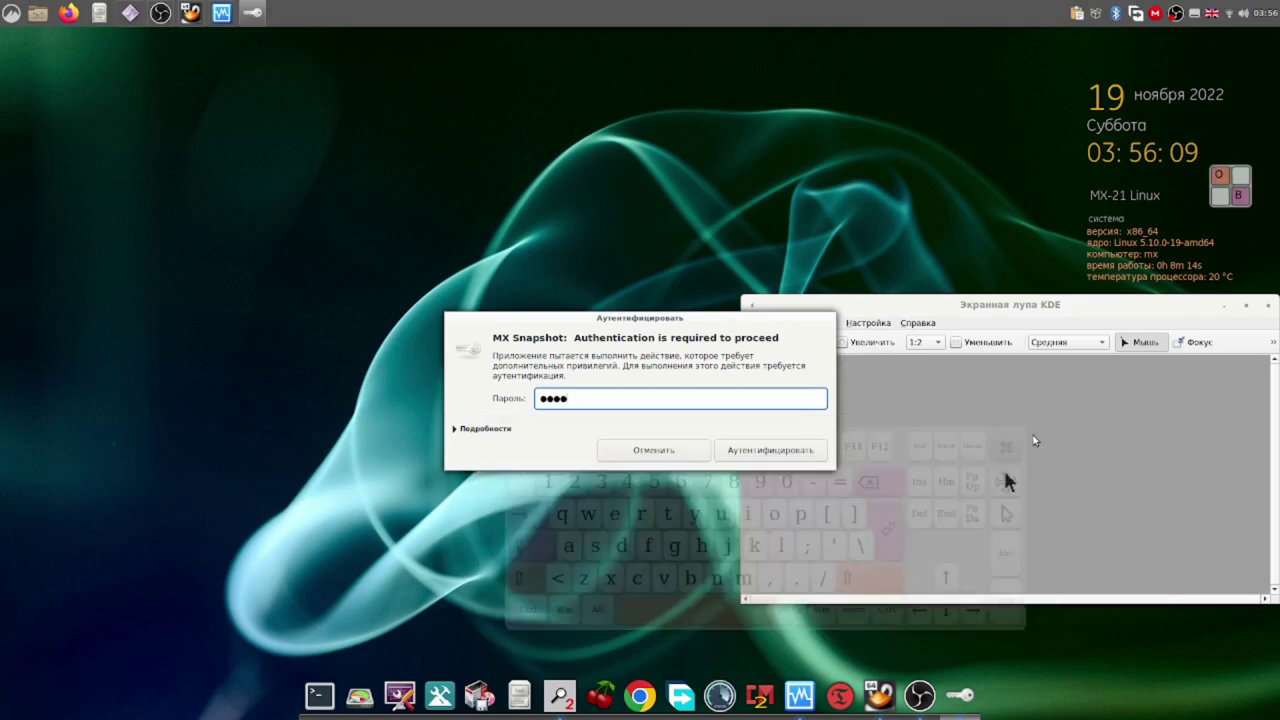
click(744, 451)
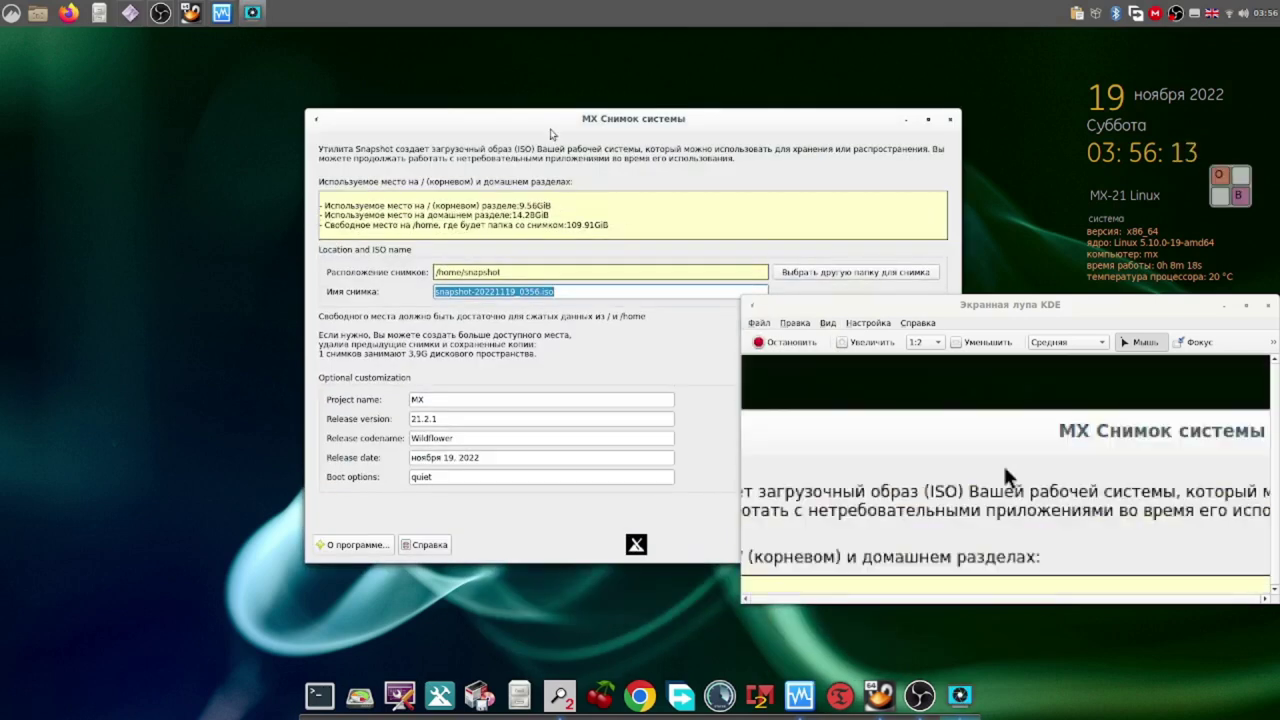
Step: Preview MX Snapshot's settings with the account-reset snapshot type selected, and close both the snapshot tool and MX Tools
drag(527, 129, 296, 88)
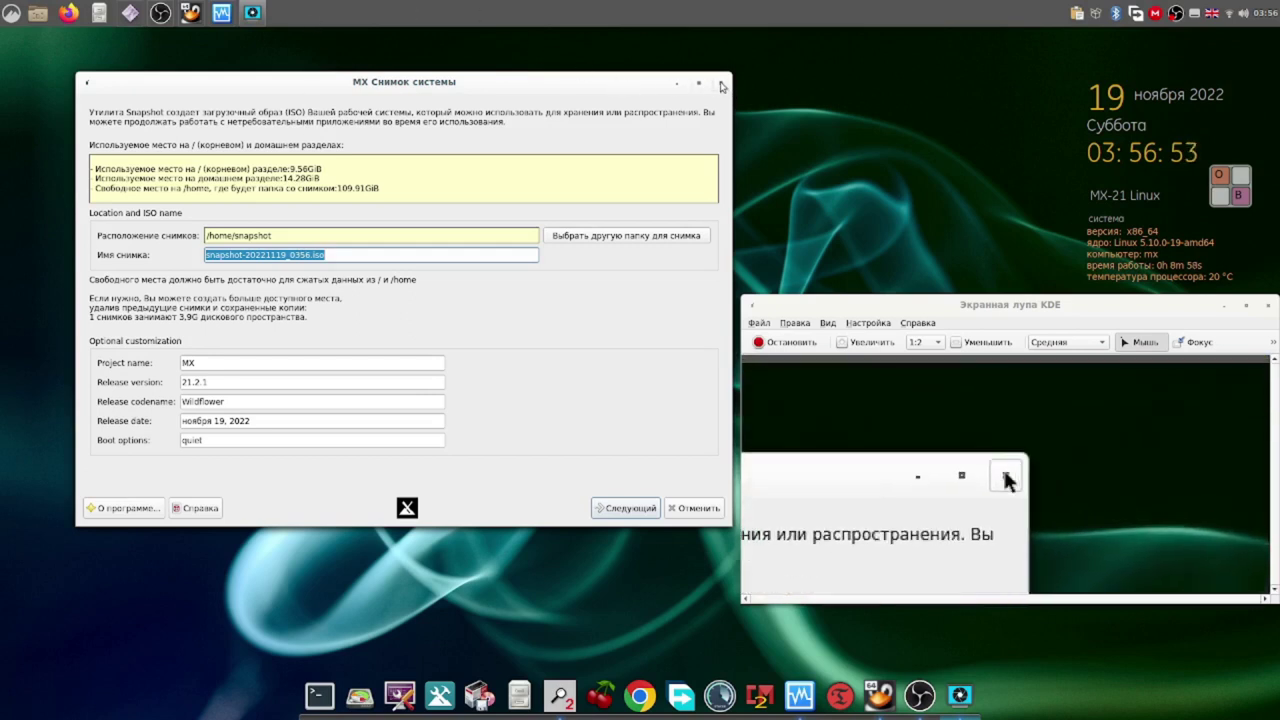
click(616, 513)
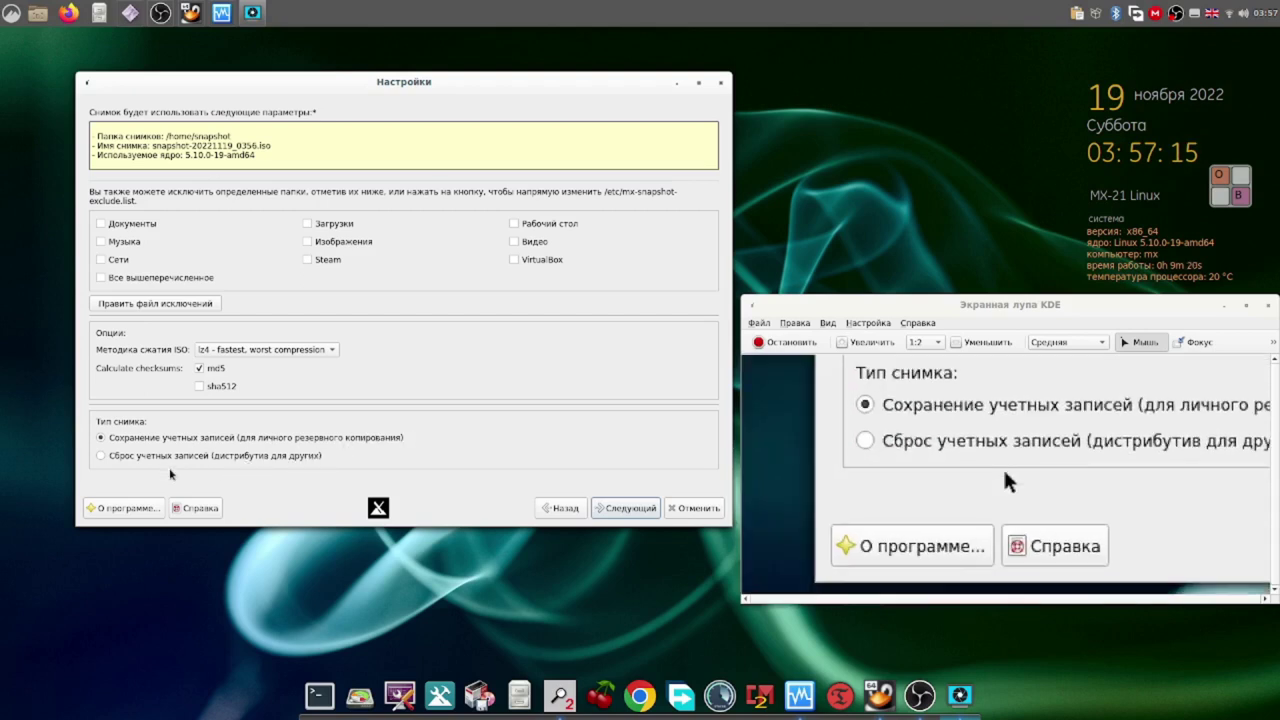
mouse_move(172, 461)
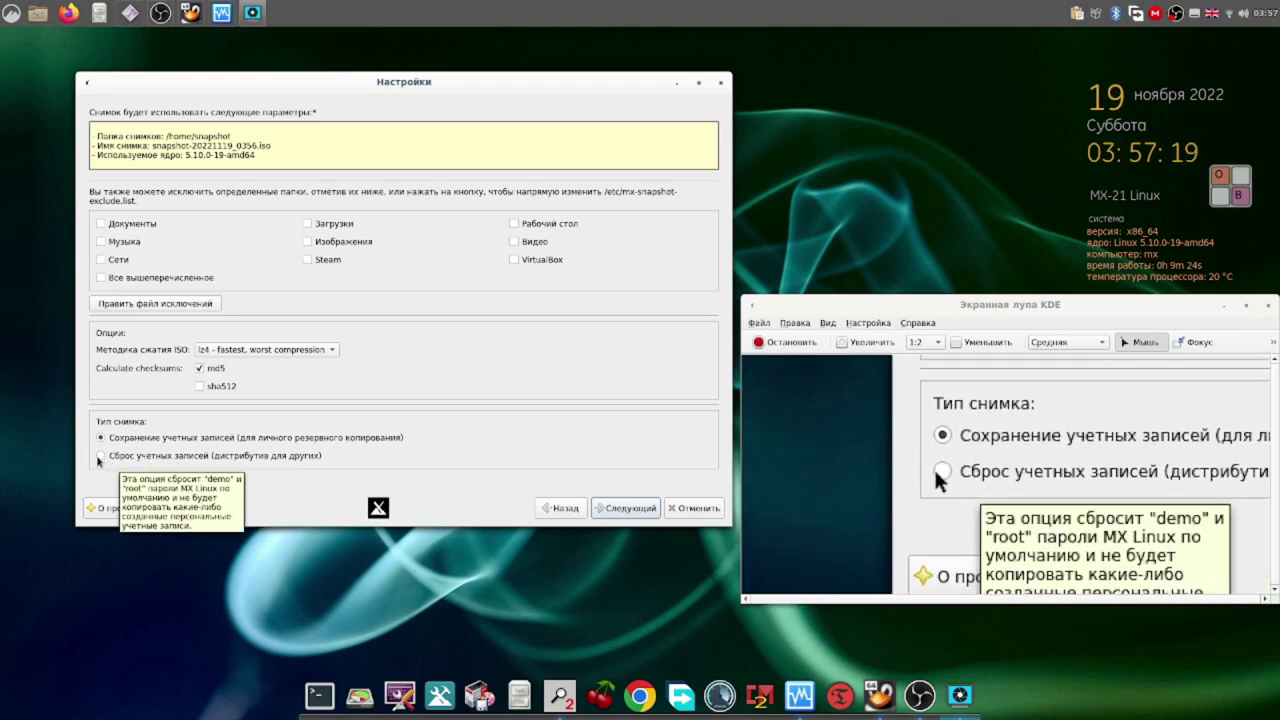
click(99, 458)
mouse_move(98, 461)
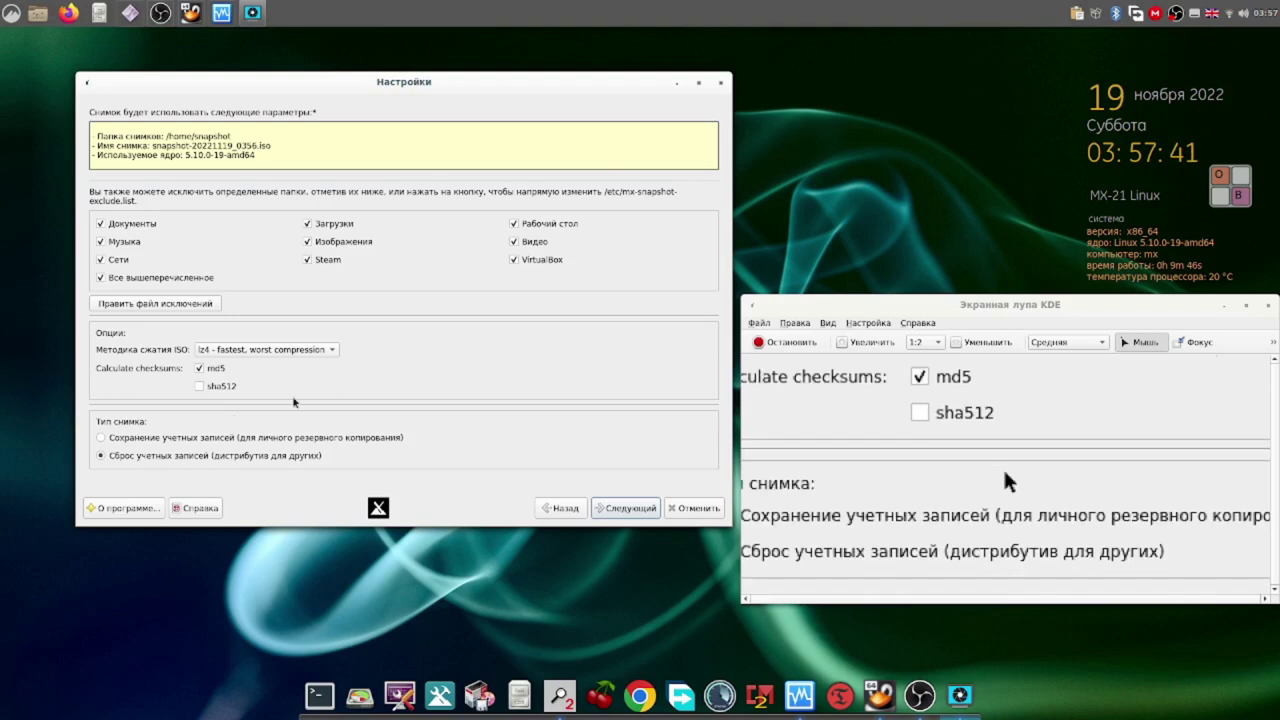
click(720, 87)
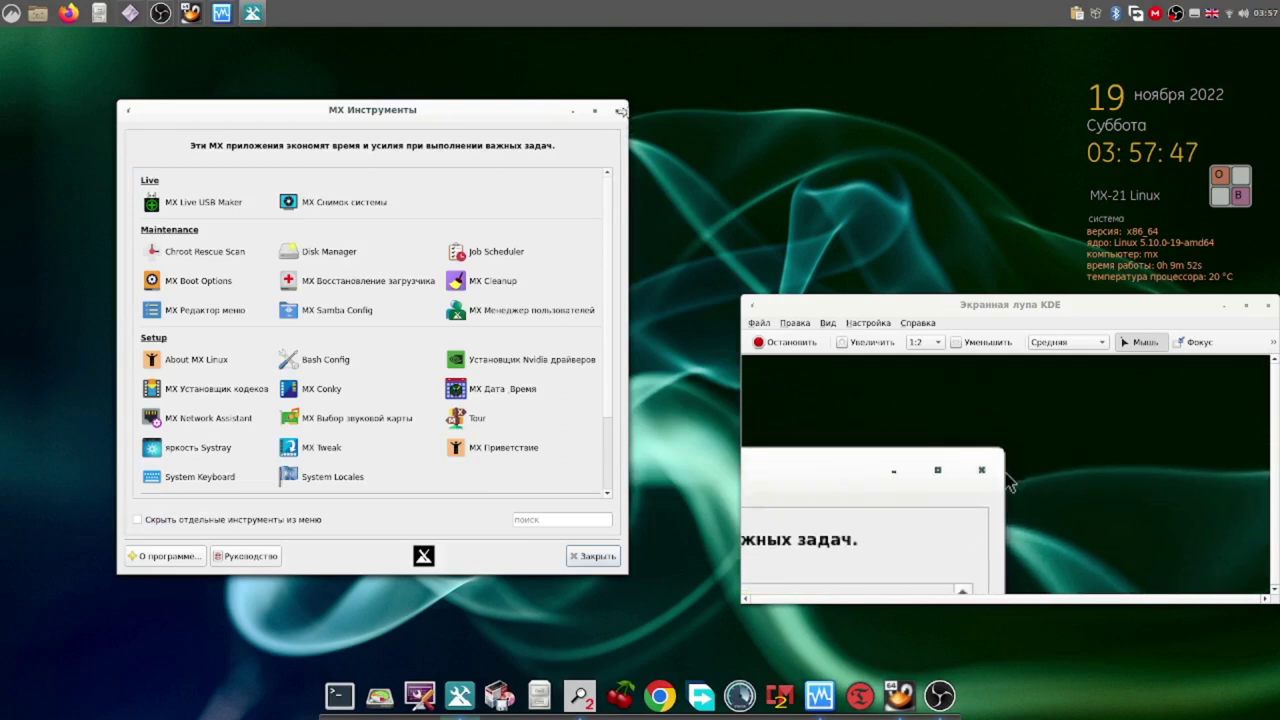
click(617, 111)
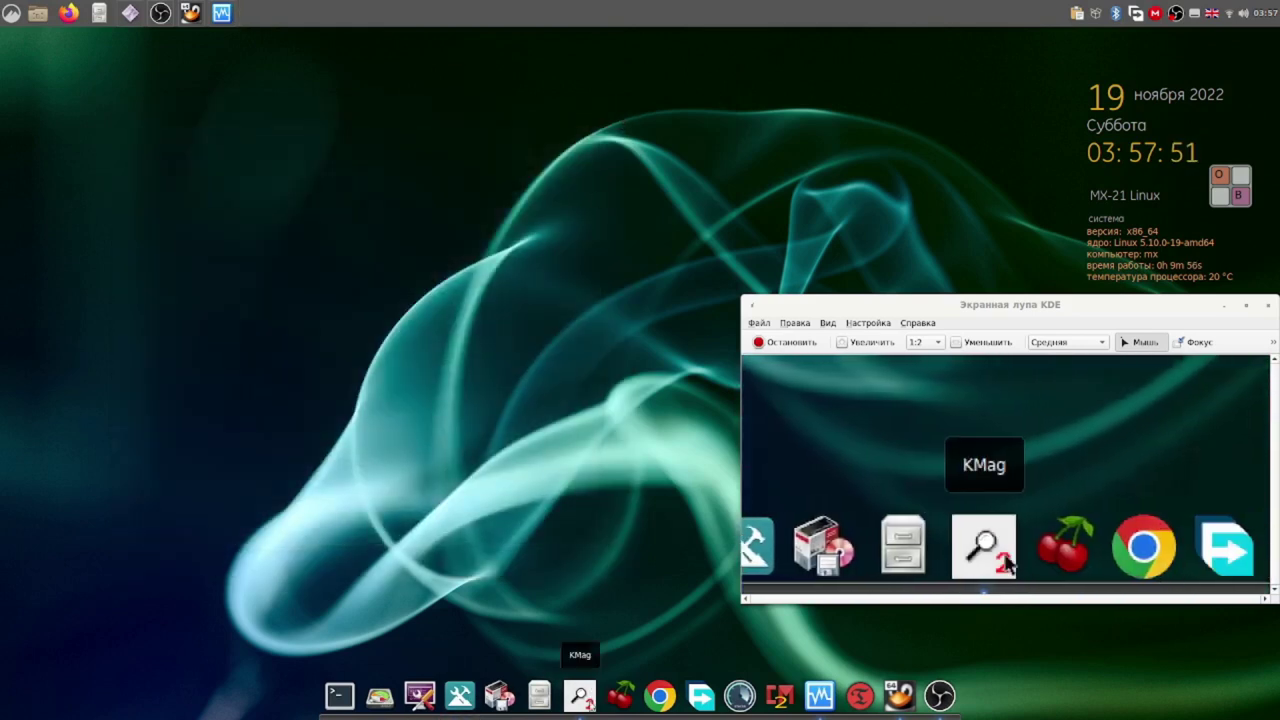
Step: Open the /home/snapshot folder in the file manager, showing its files as a list with the window clear of the magnifier
click(539, 697)
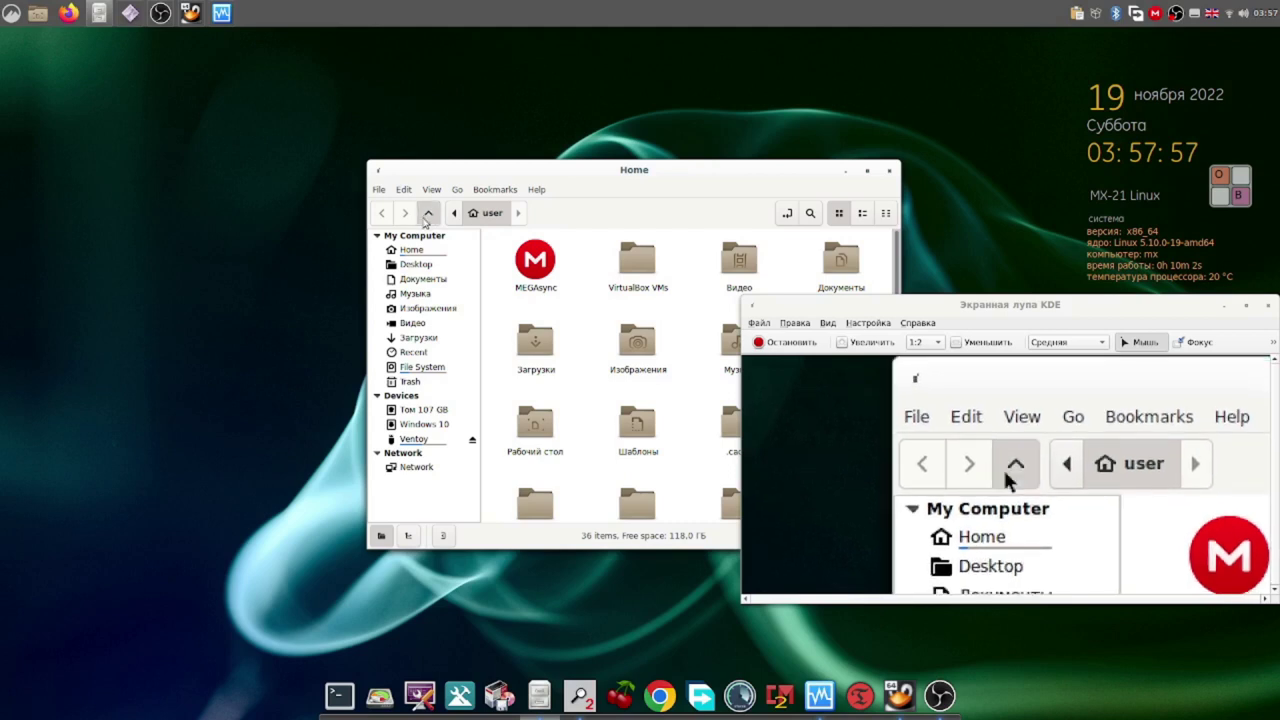
click(428, 216)
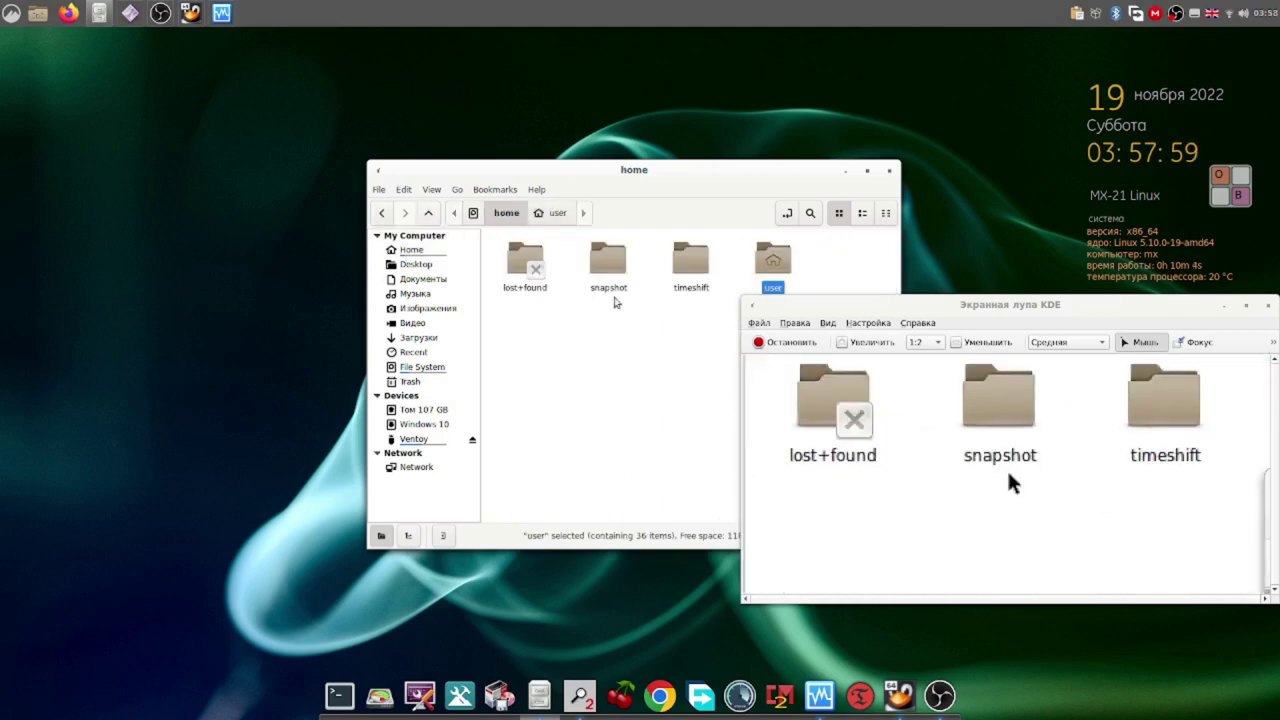
double_click(614, 288)
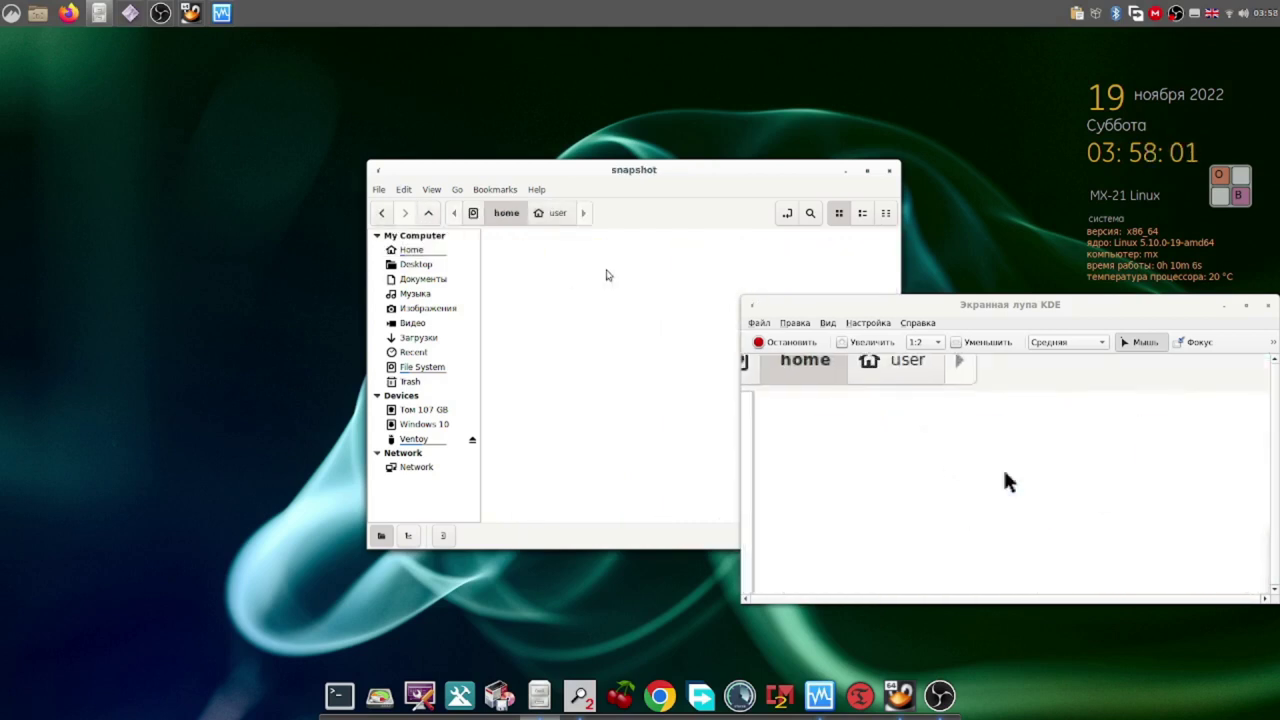
click(862, 213)
drag(606, 177, 396, 88)
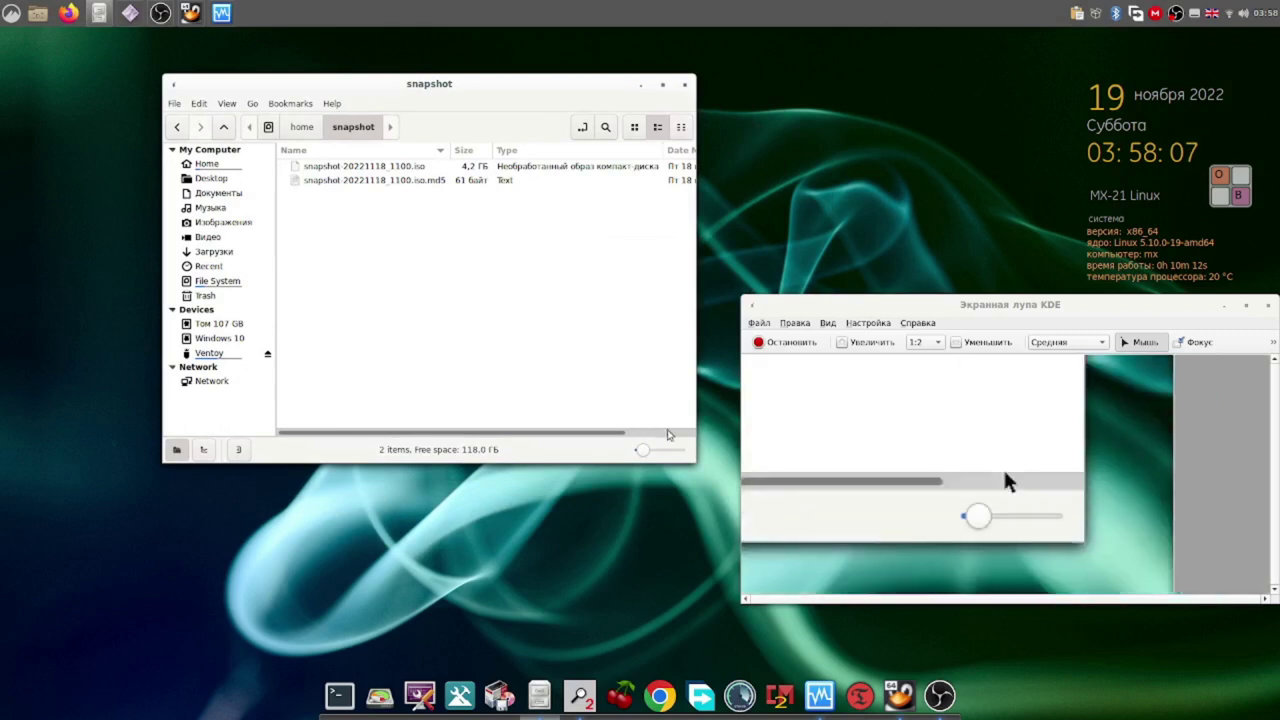
Step: Enlarge the snapshot folder's file list to inspect the ISO and its checksum file, and close the folder window
click(671, 456)
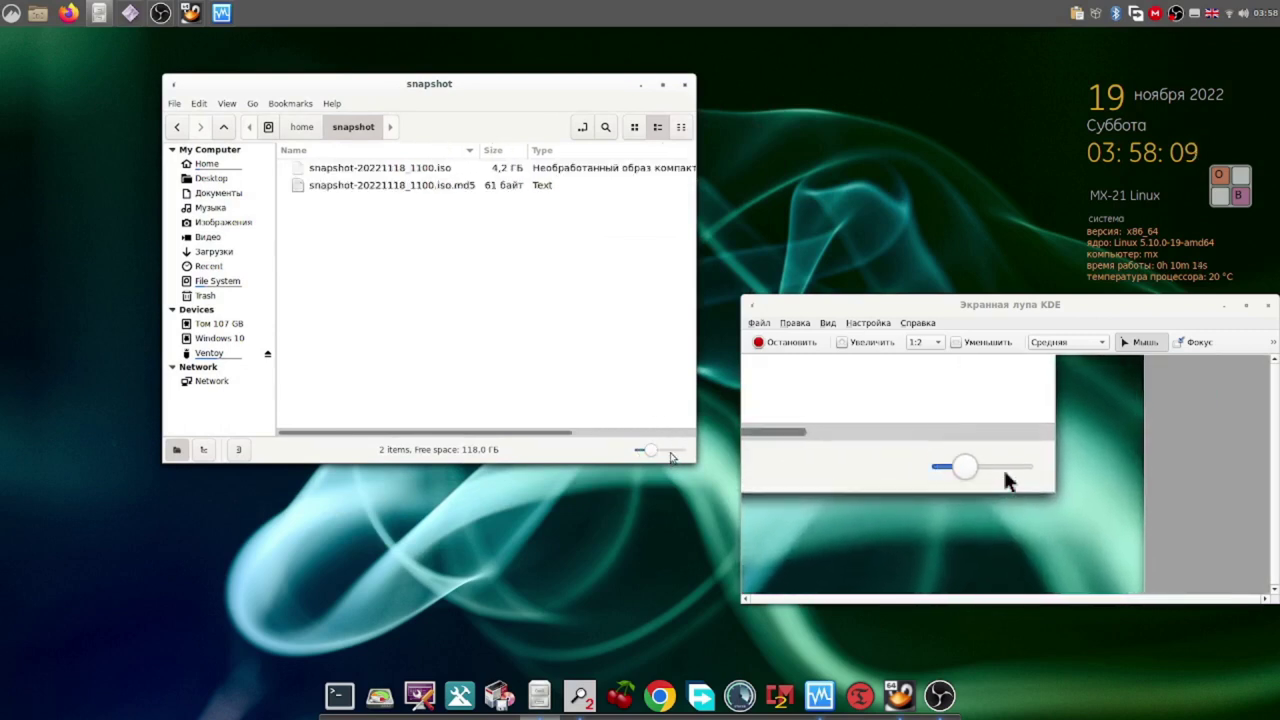
click(671, 456)
click(671, 456)
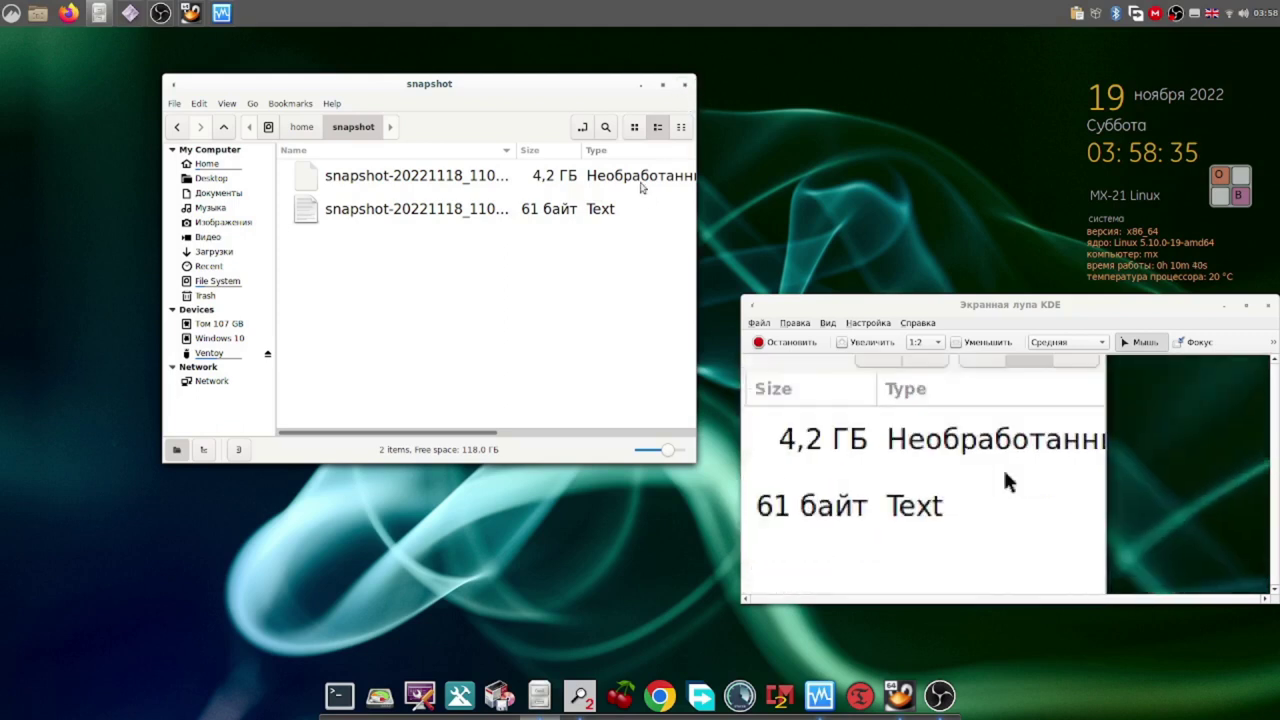
click(684, 85)
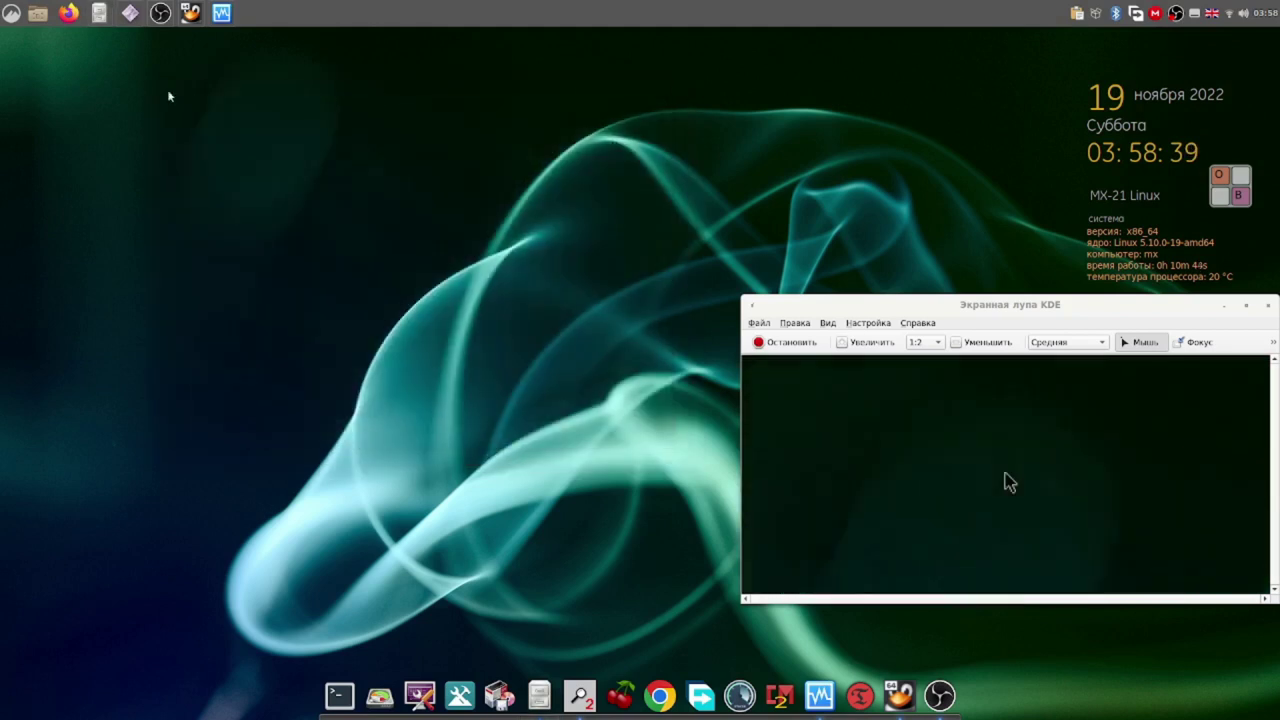
Step: Look through the application menu's categories, from MX Tools, graphics and internet down to the settings, and close the menu
click(11, 13)
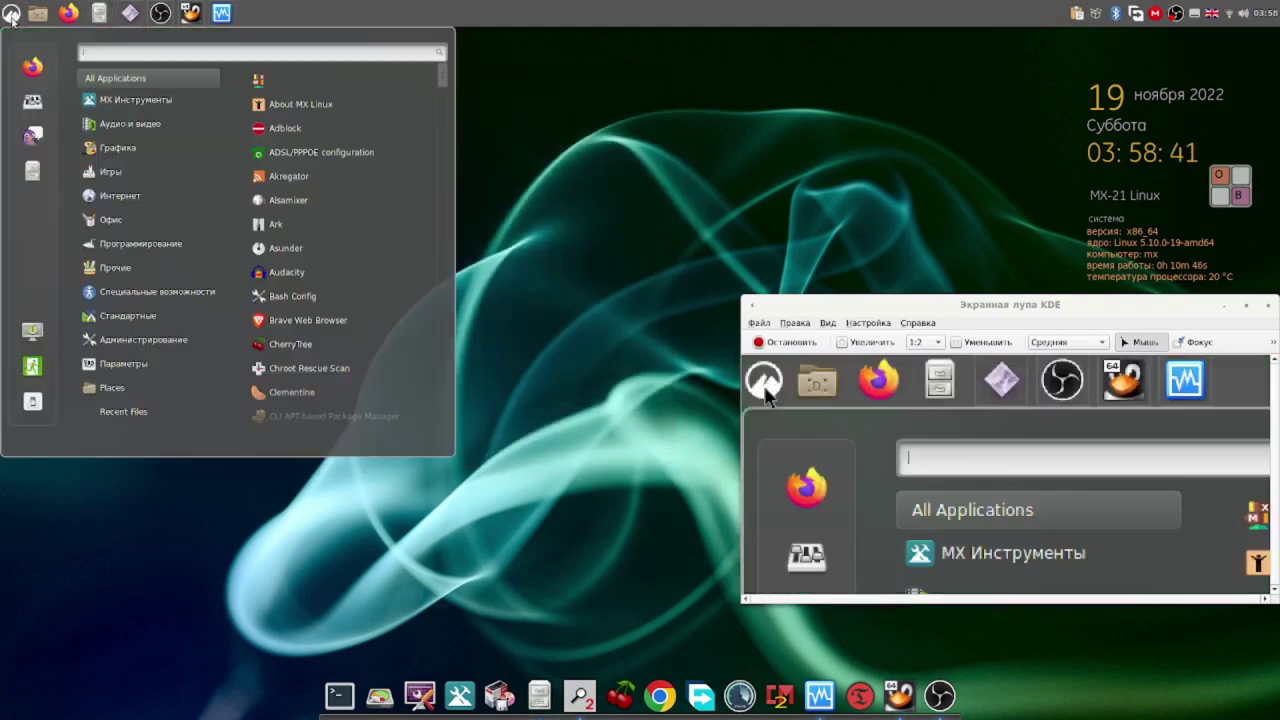
click(124, 118)
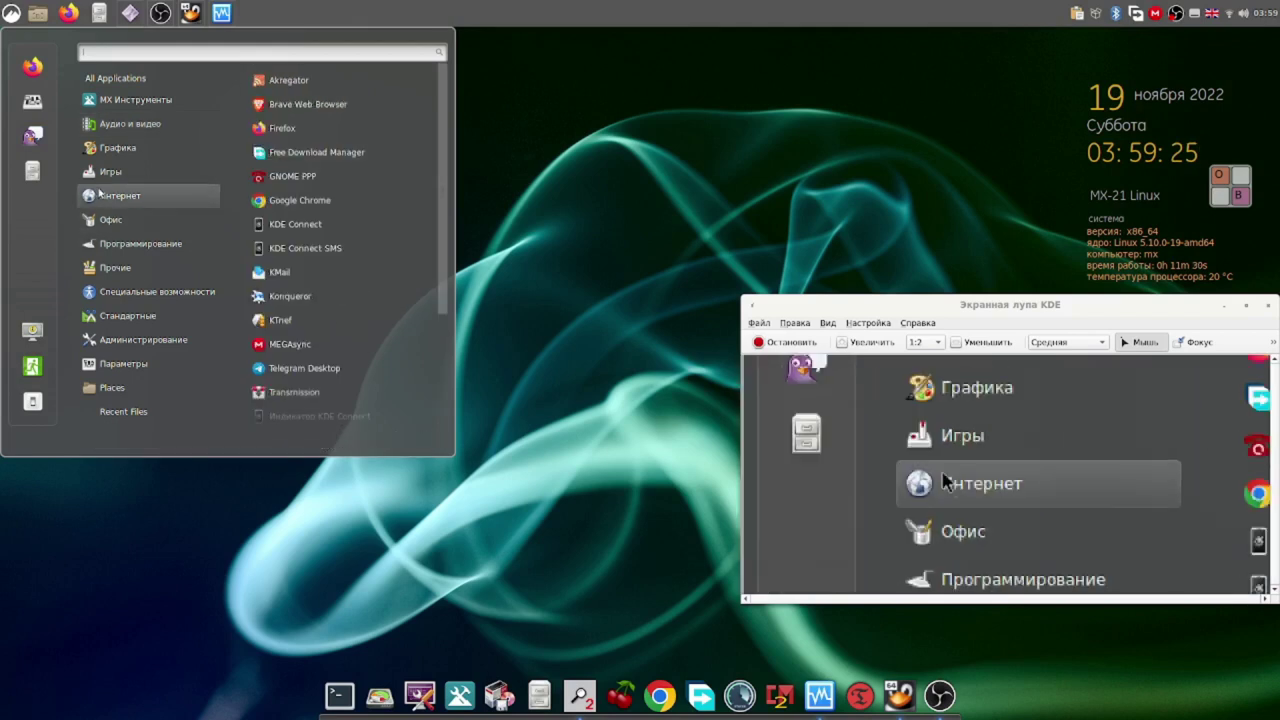
mouse_move(123, 152)
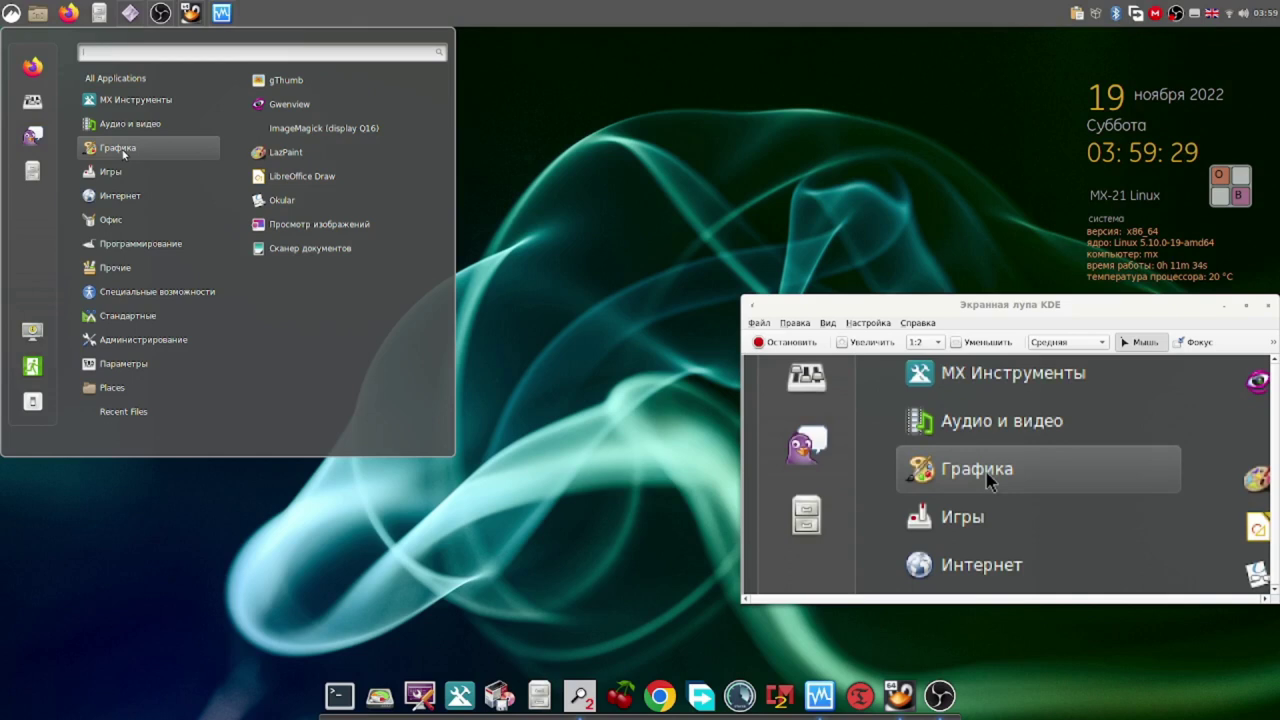
mouse_move(105, 199)
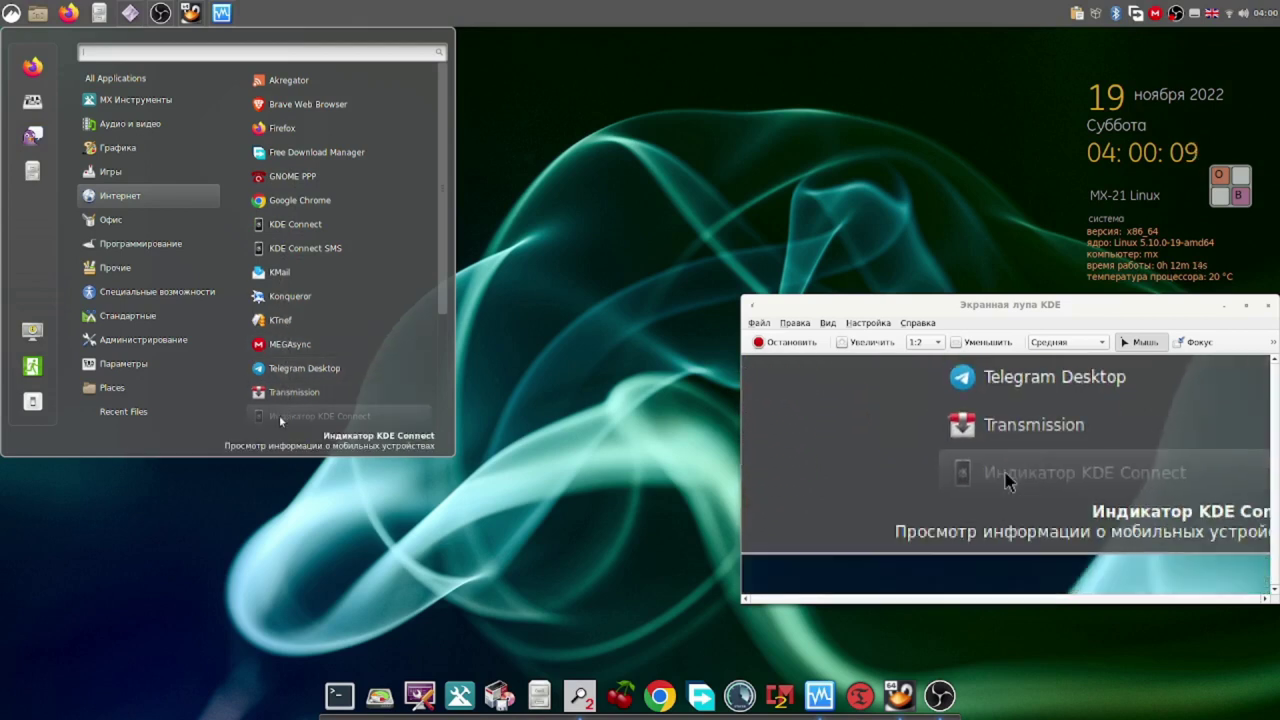
mouse_move(105, 220)
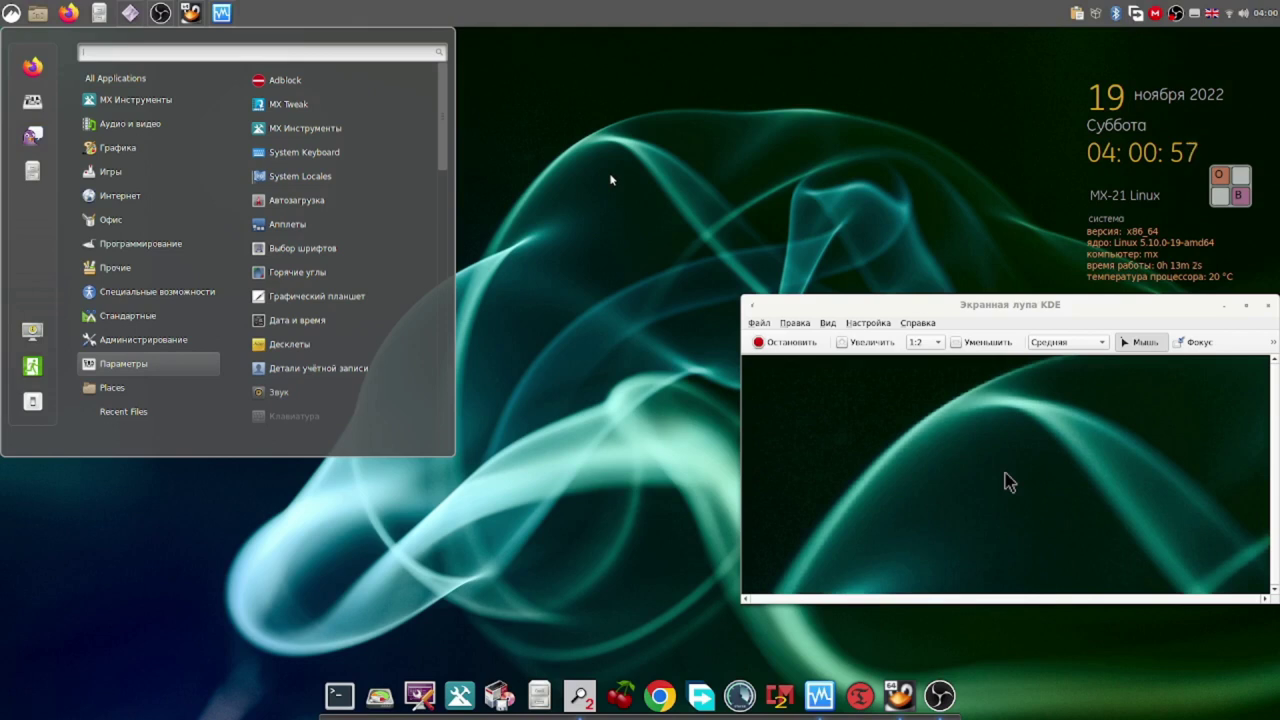
click(610, 177)
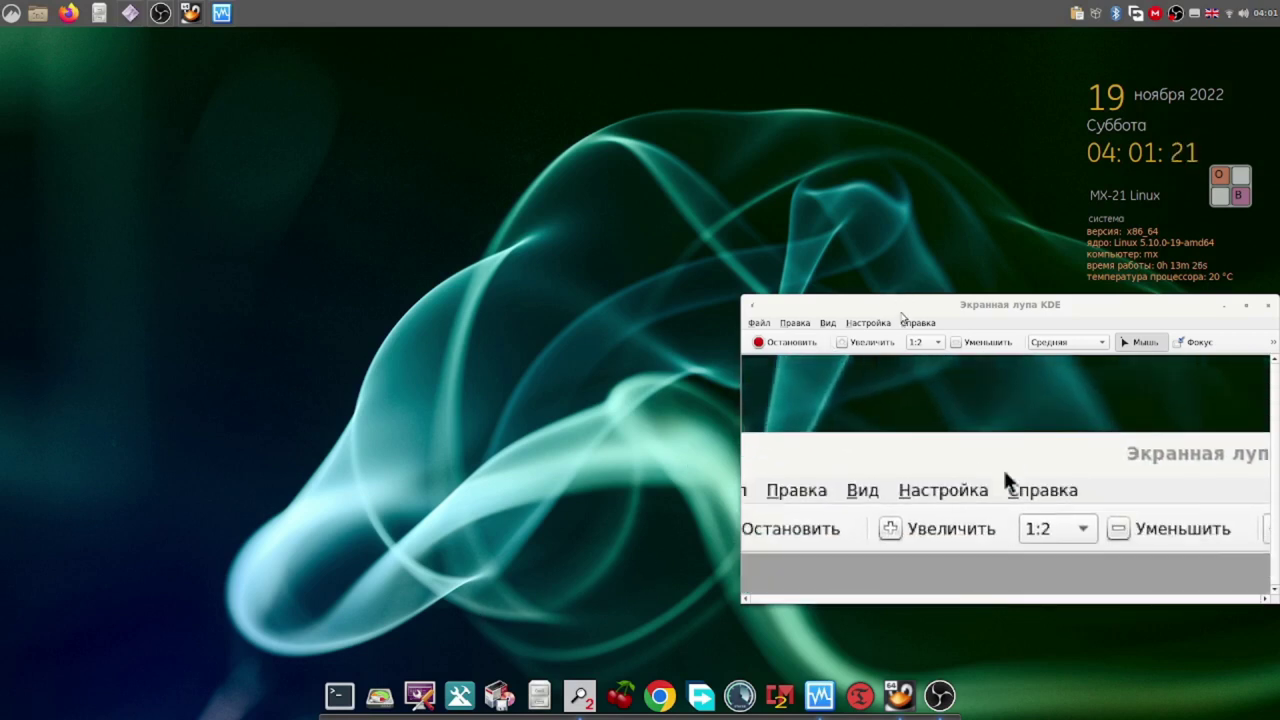
Step: Move the KDE magnifier off the desktop system monitor and minimize it, and launch Timeshift
drag(903, 305, 668, 116)
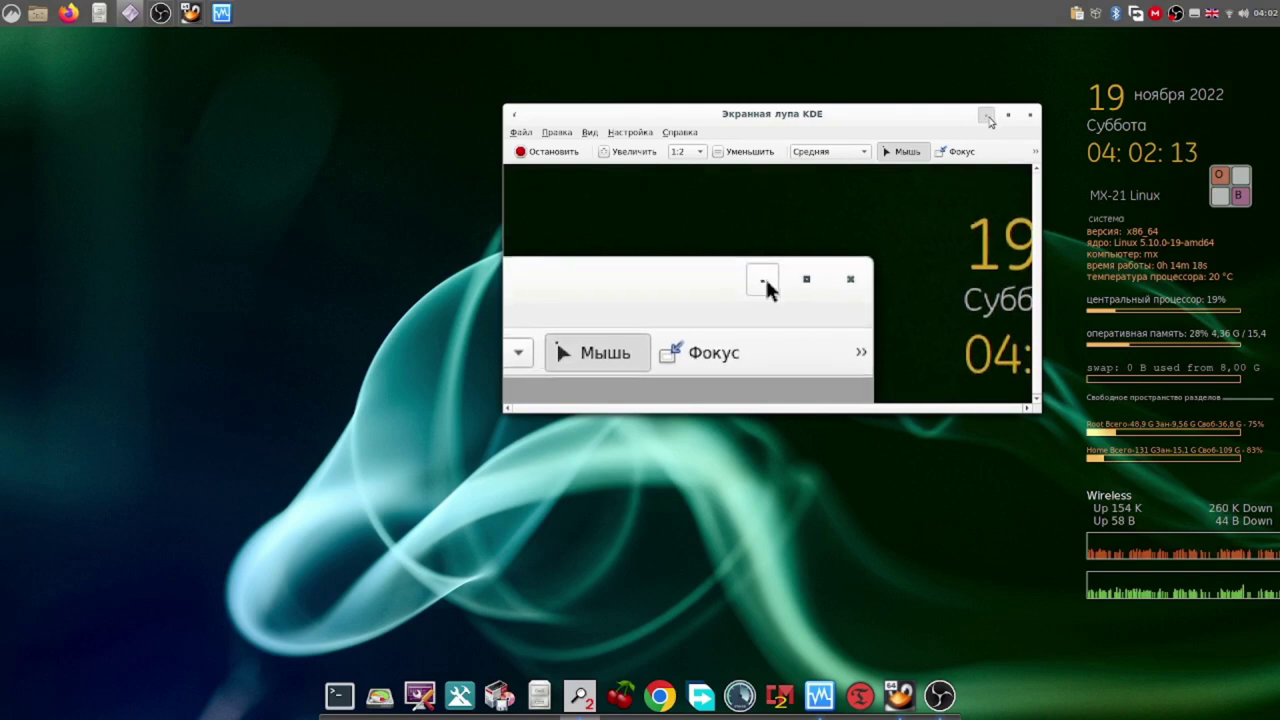
click(988, 117)
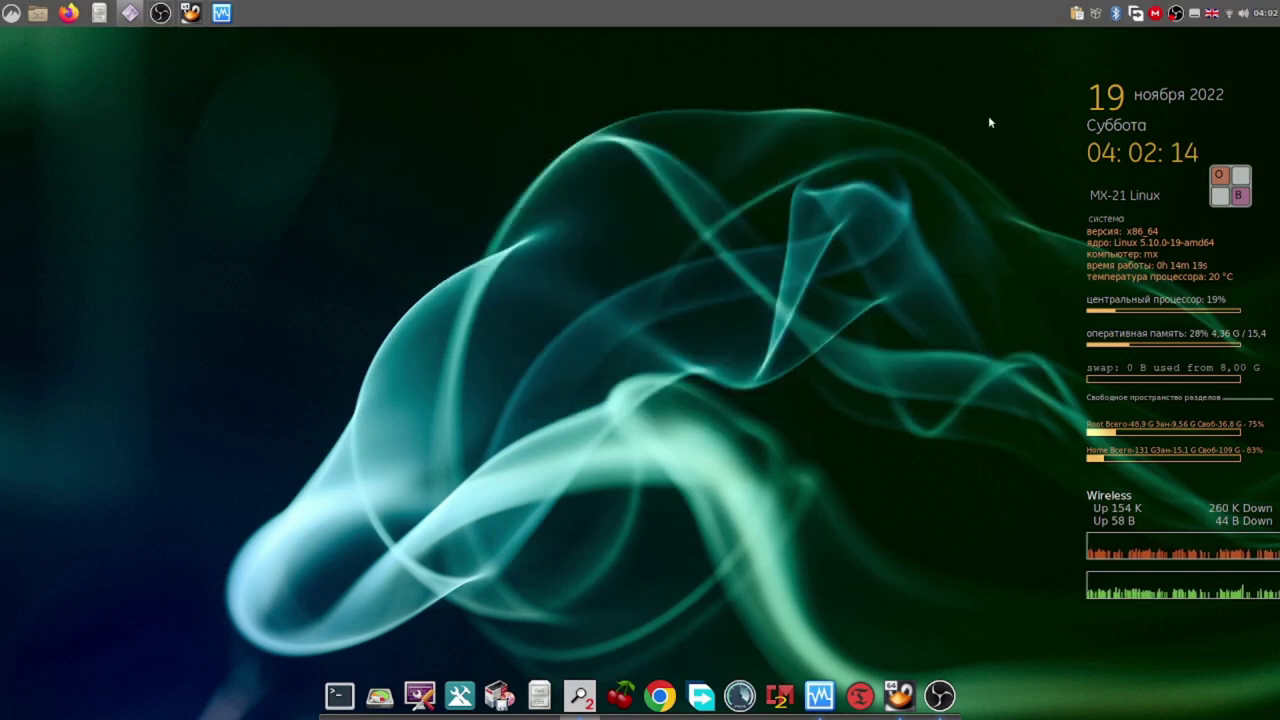
click(860, 696)
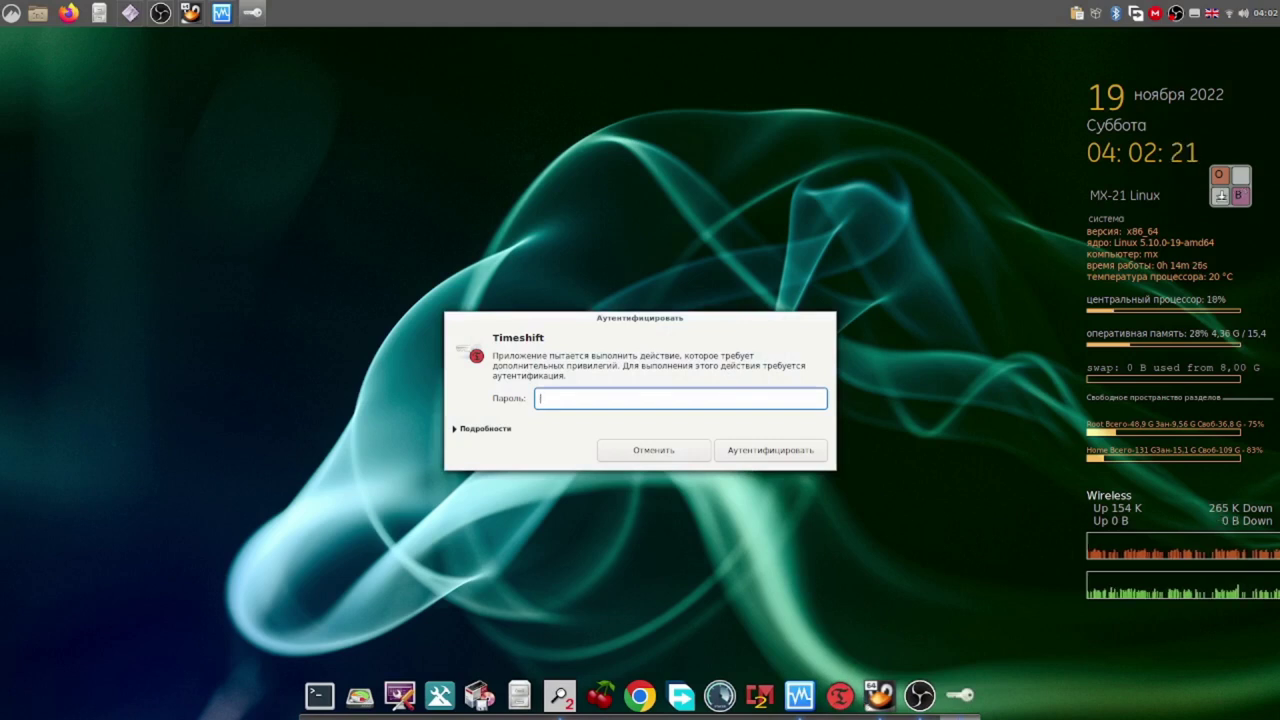
Step: Authenticate for Timeshift by entering the account password with the on-screen keyboard, and close the keyboard to uncover the snapshot list
click(1231, 198)
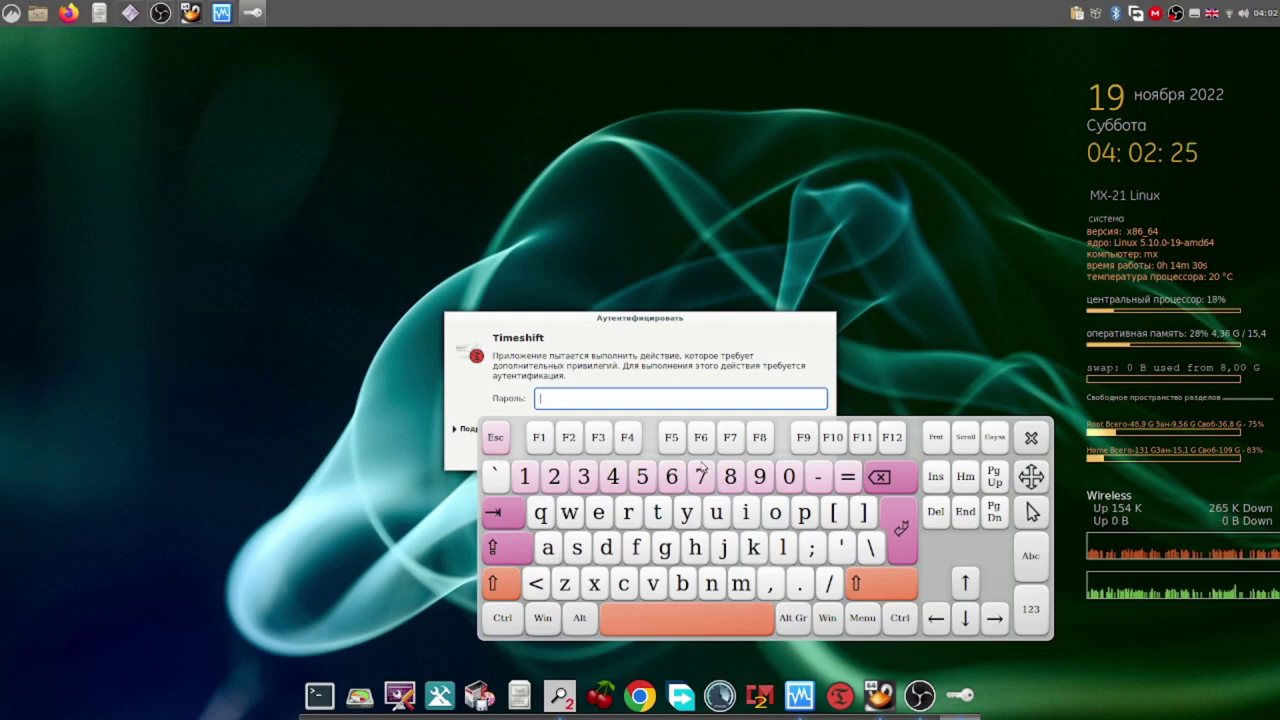
click(702, 477)
click(702, 477)
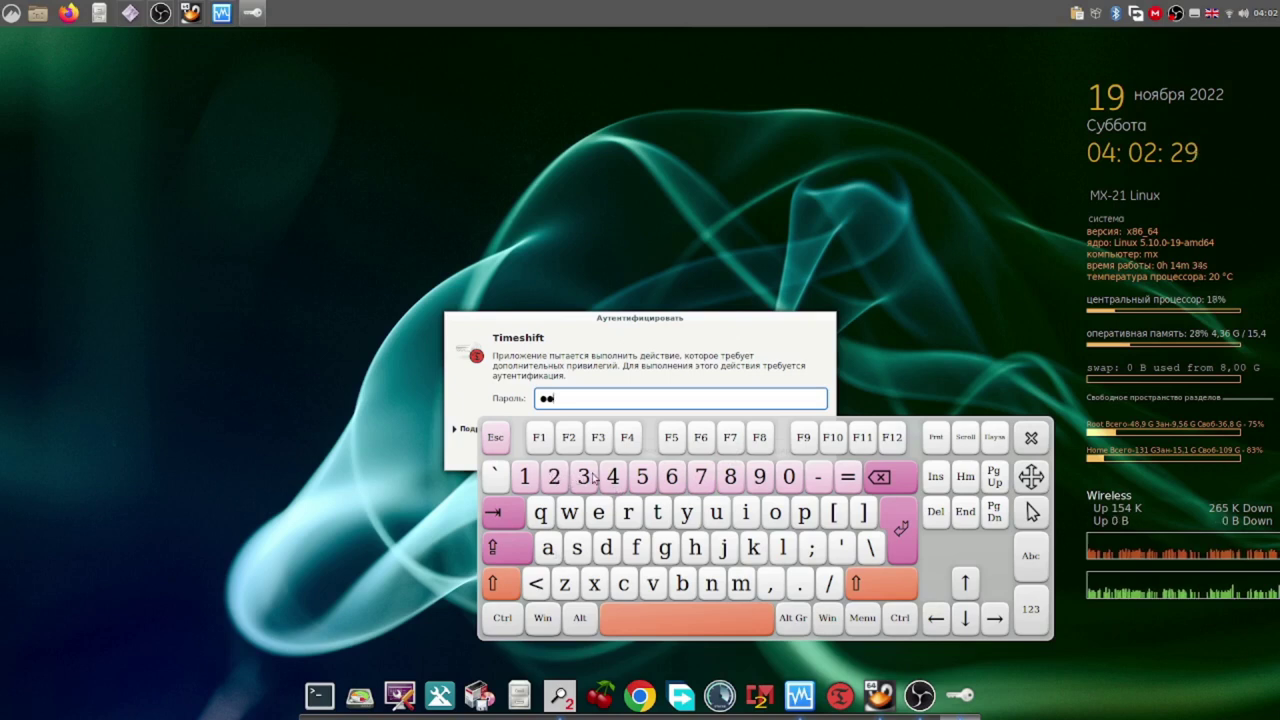
click(588, 481)
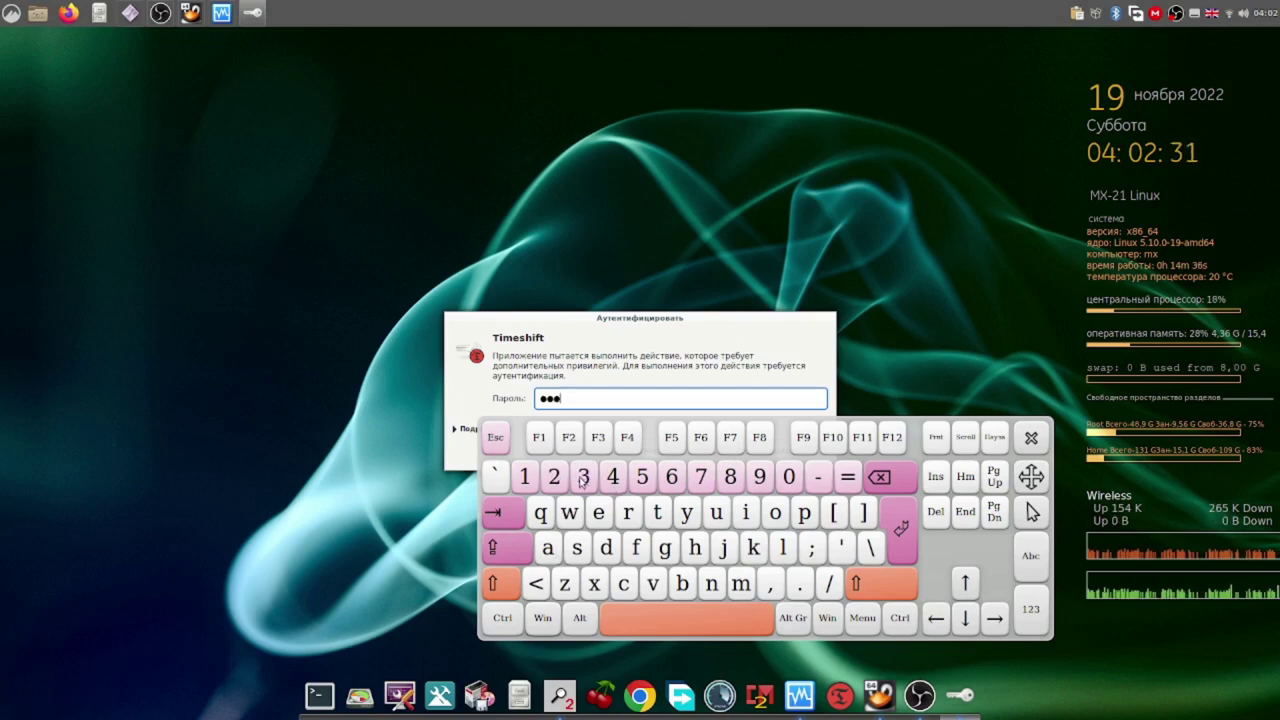
click(555, 490)
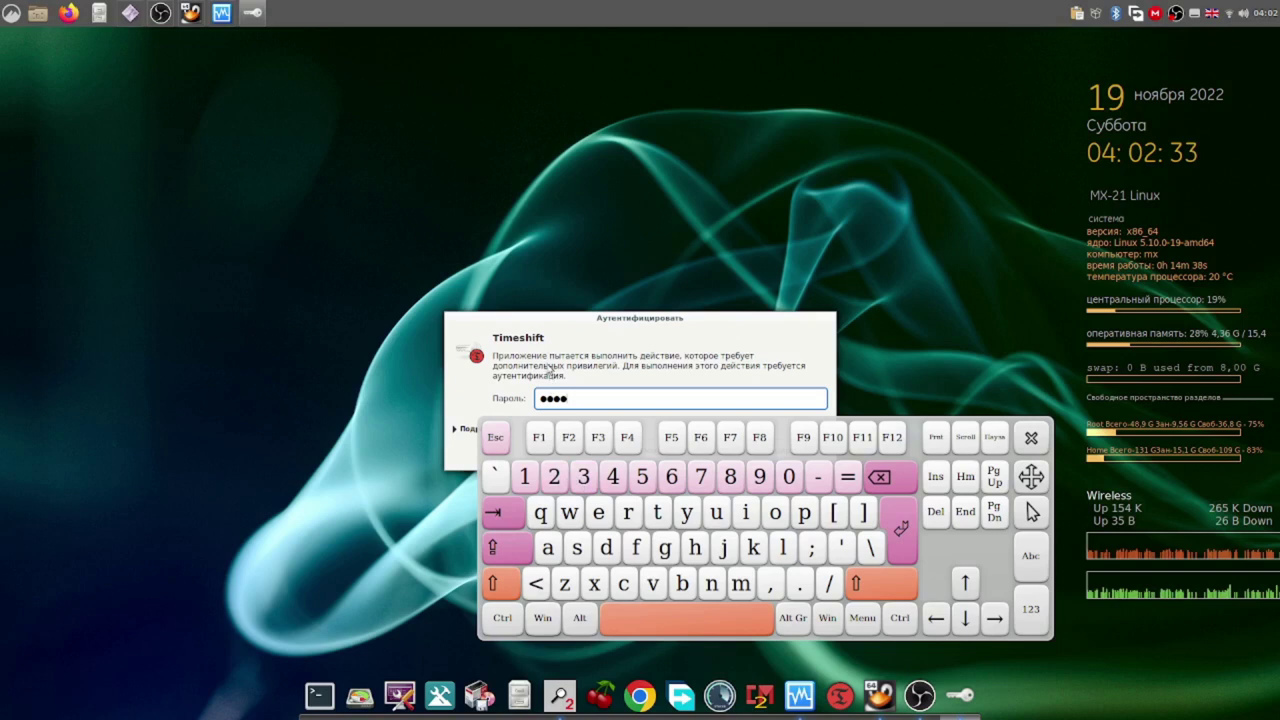
drag(527, 316, 413, 160)
click(642, 289)
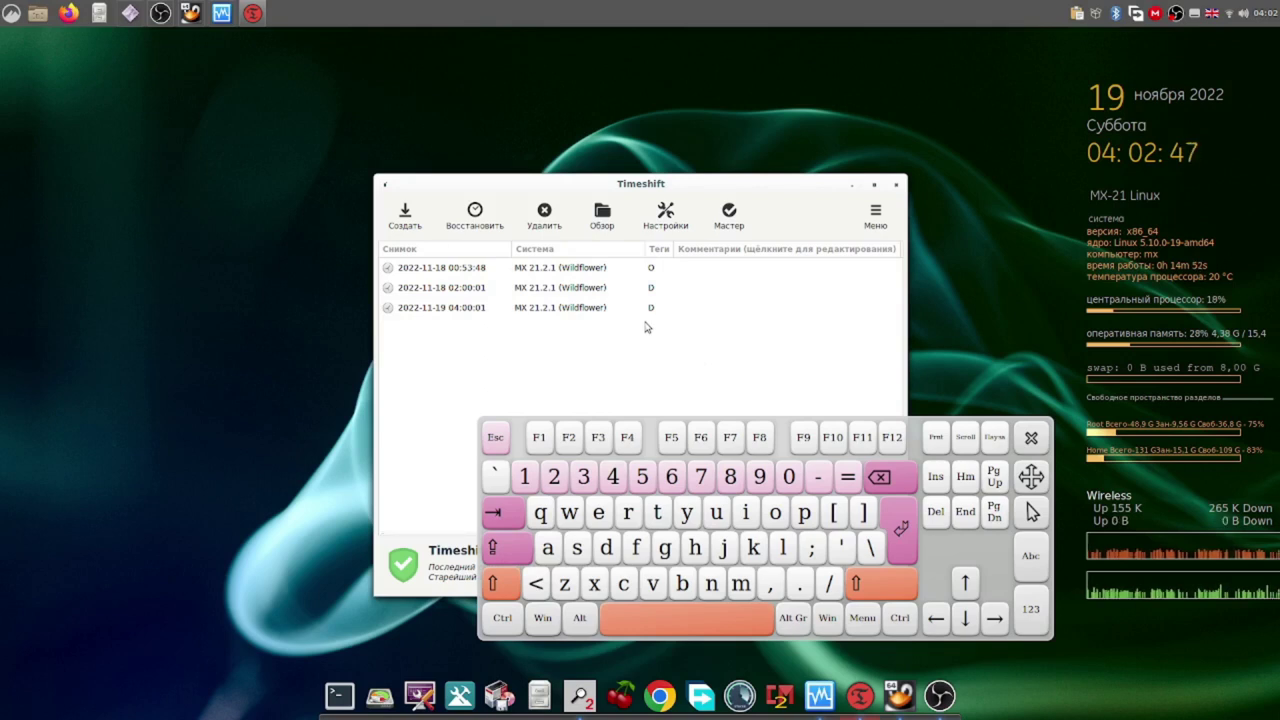
click(1032, 440)
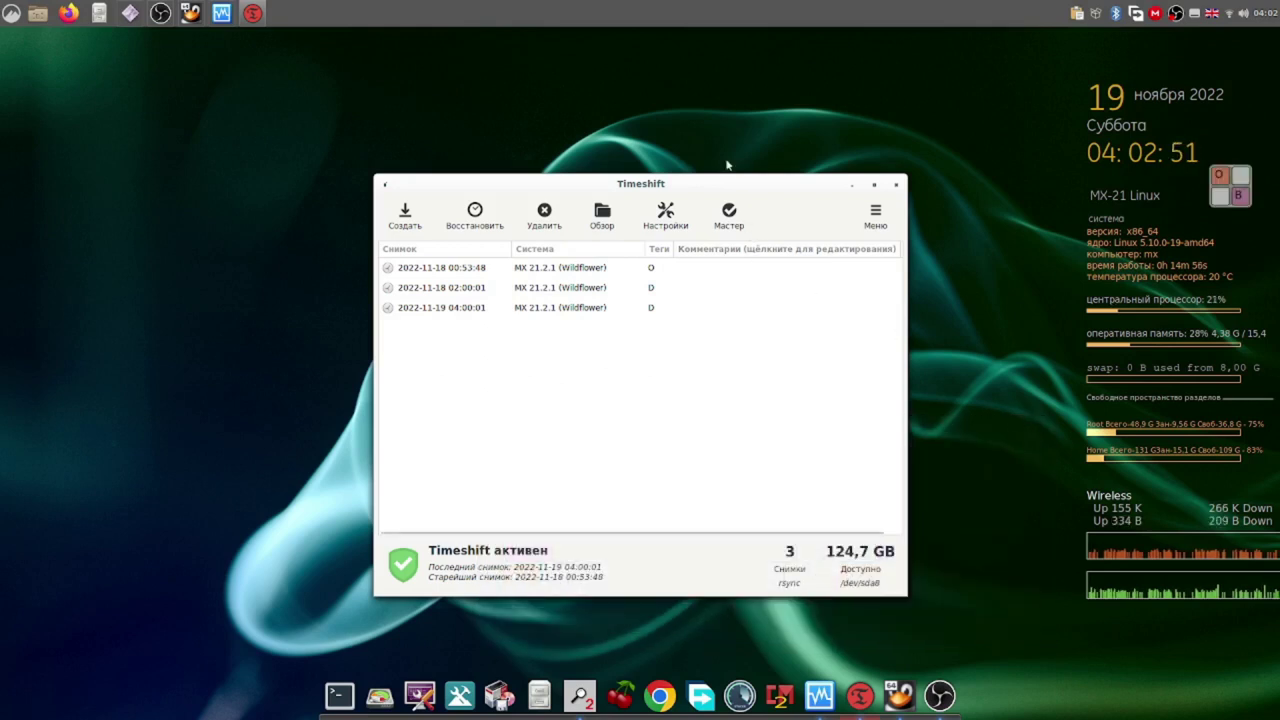
Step: Move the Timeshift window aside, examine its snapshot list through the KDE magnifier, and close Timeshift
drag(709, 183, 500, 108)
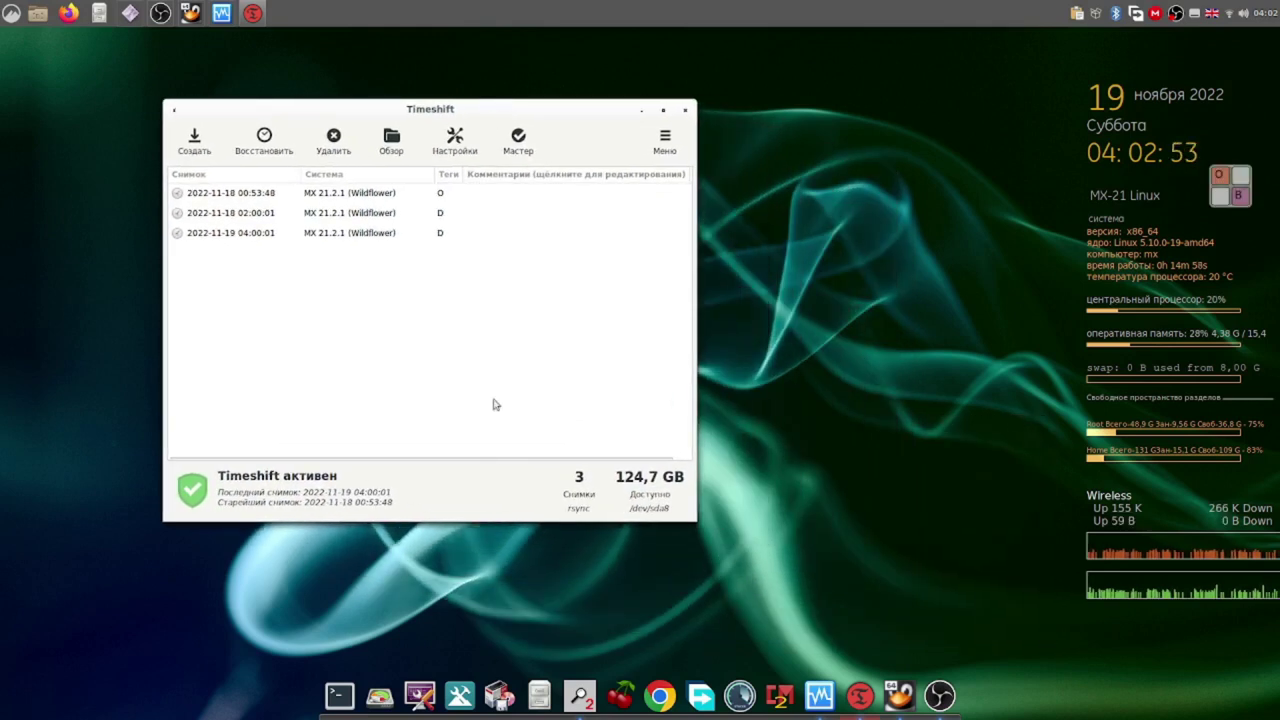
click(578, 705)
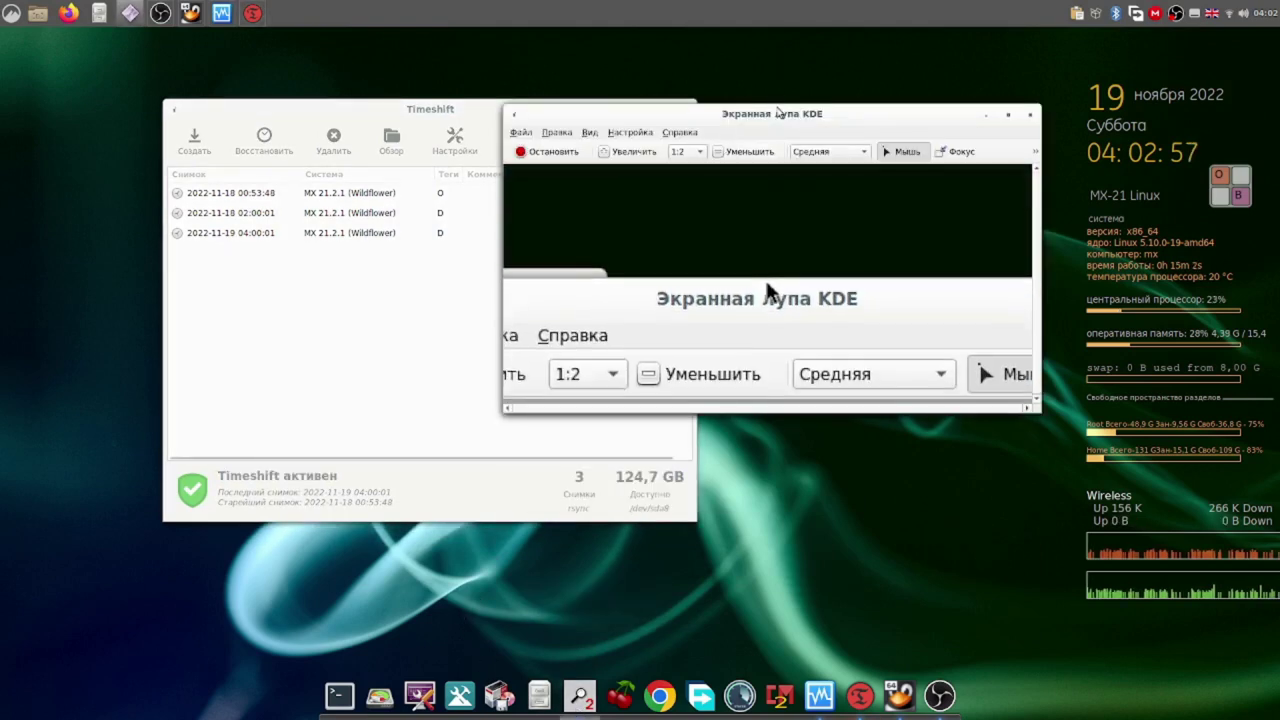
drag(778, 112, 999, 101)
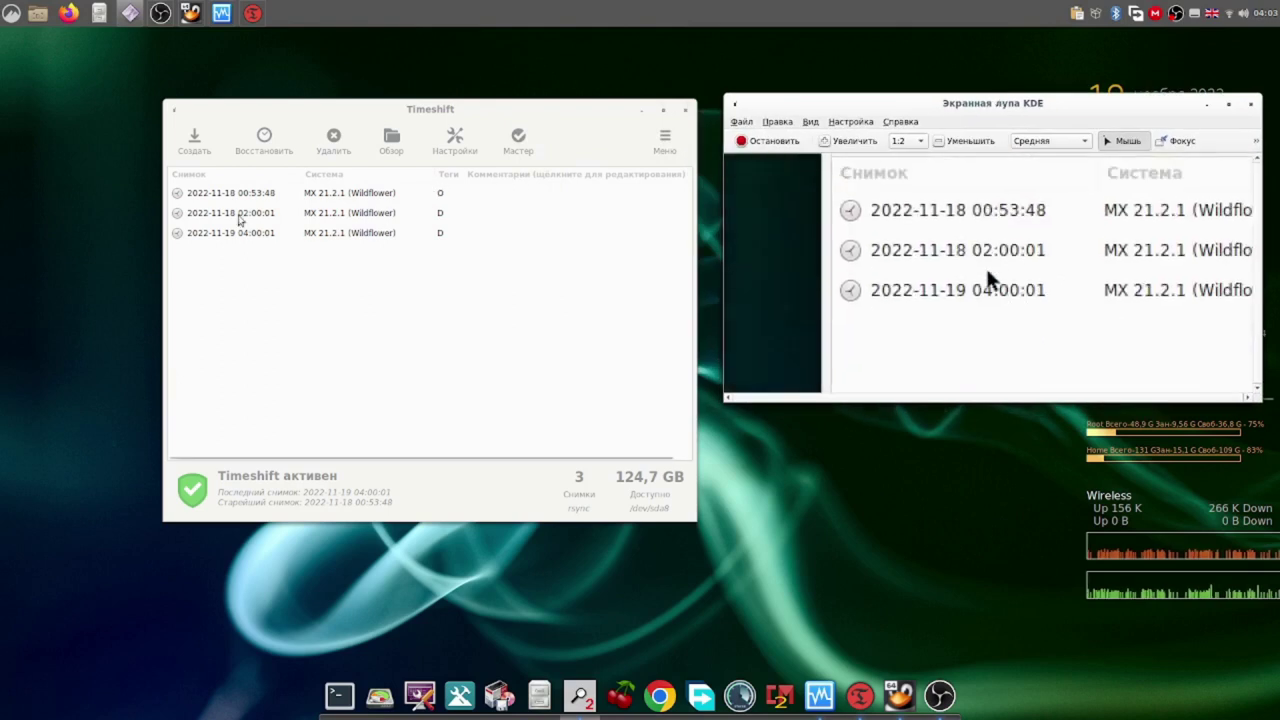
mouse_move(230, 212)
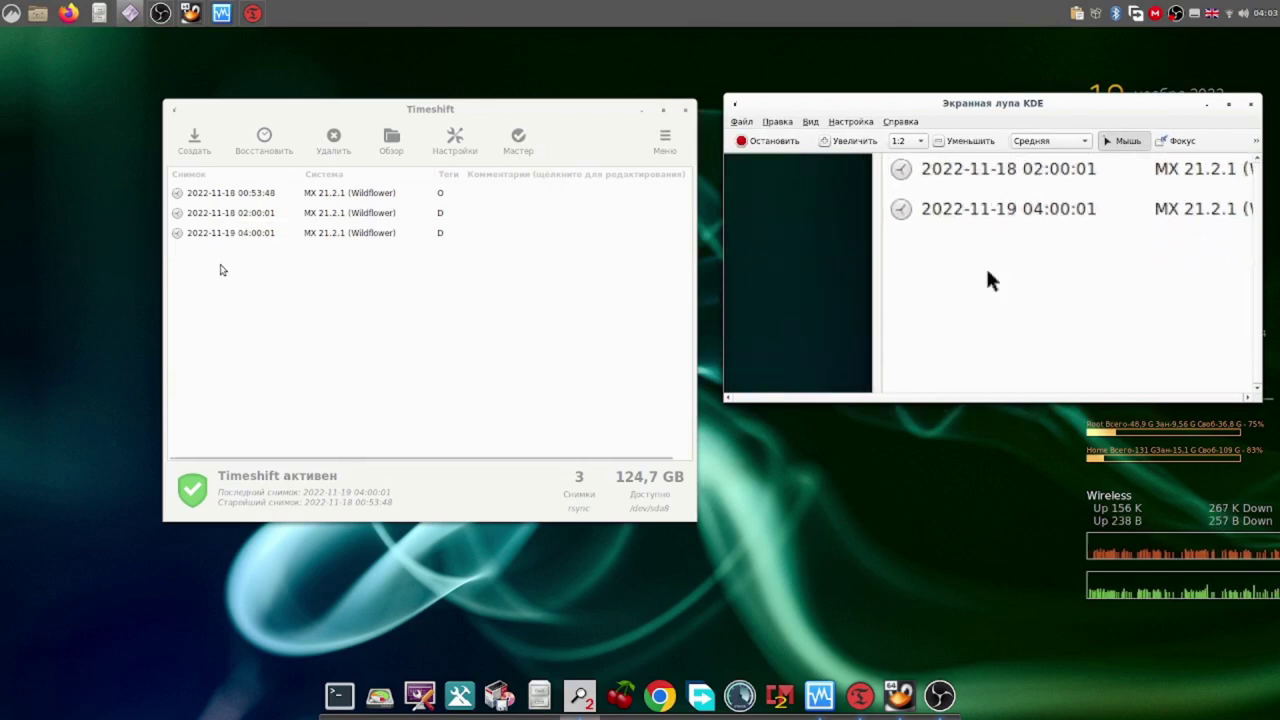
mouse_move(237, 236)
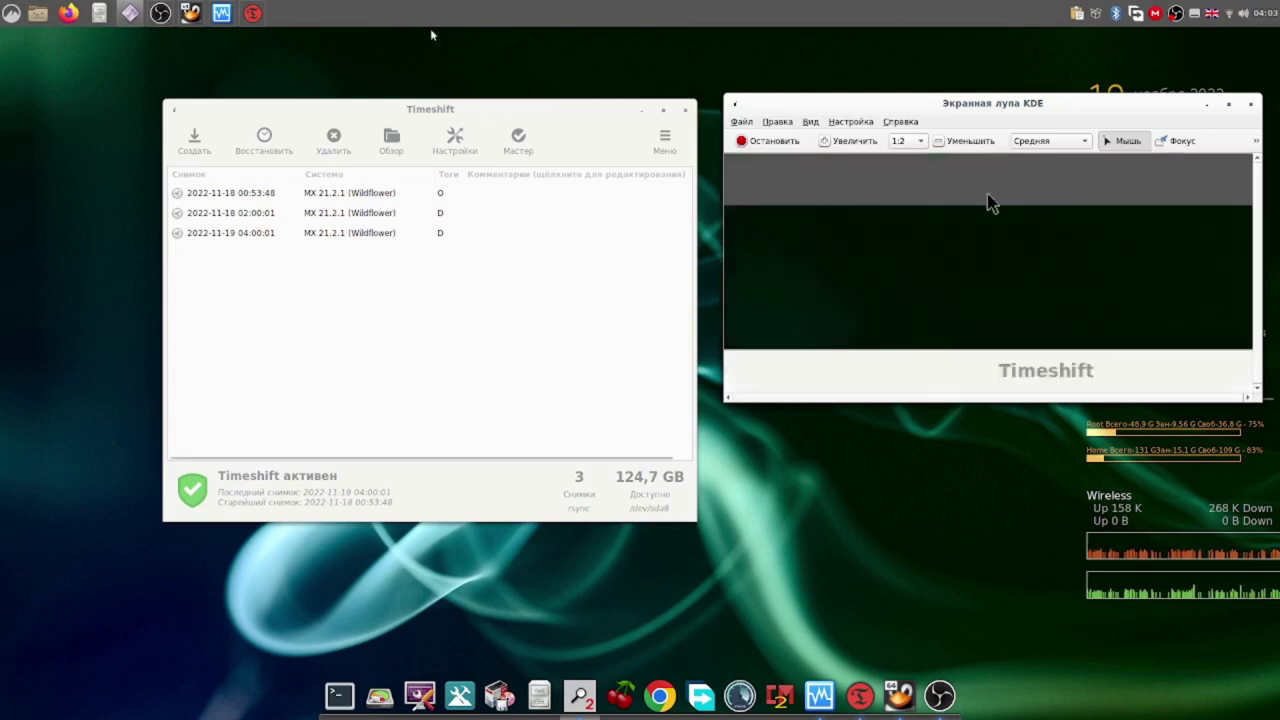
click(685, 108)
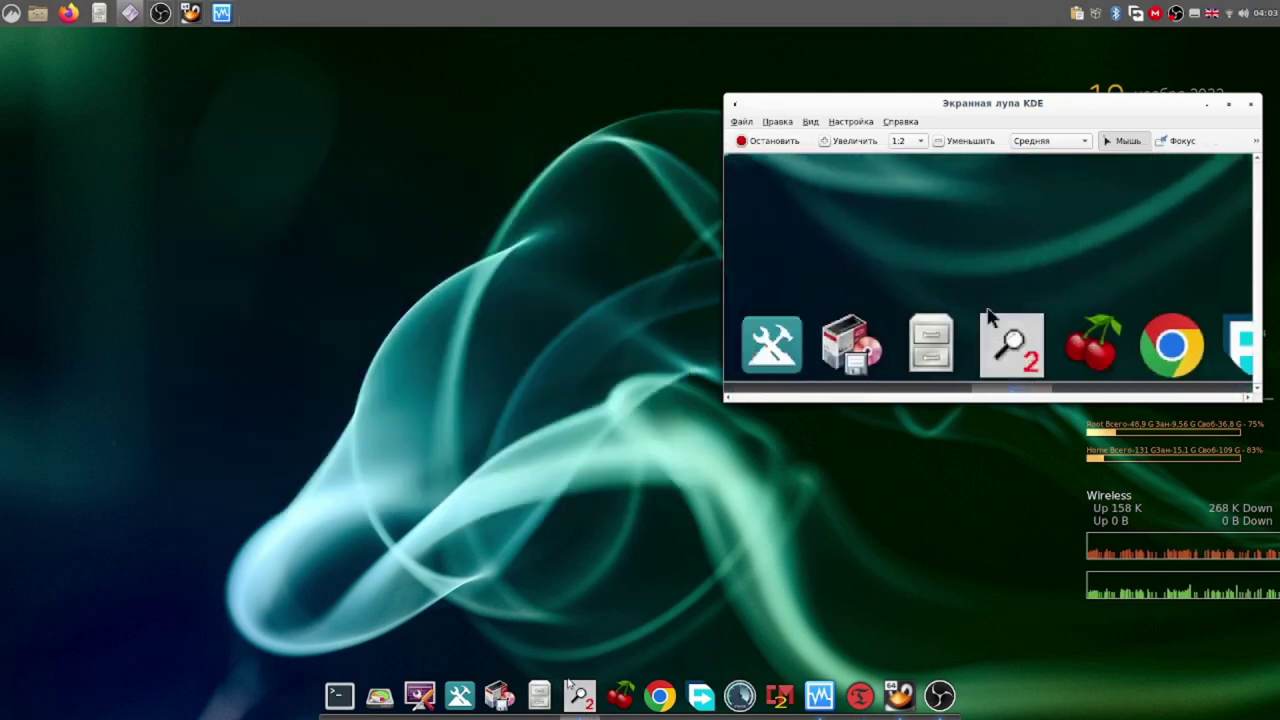
Step: Open the timeshift folder inside home in the file manager, examine its snapshot subfolders, and close the window
click(538, 698)
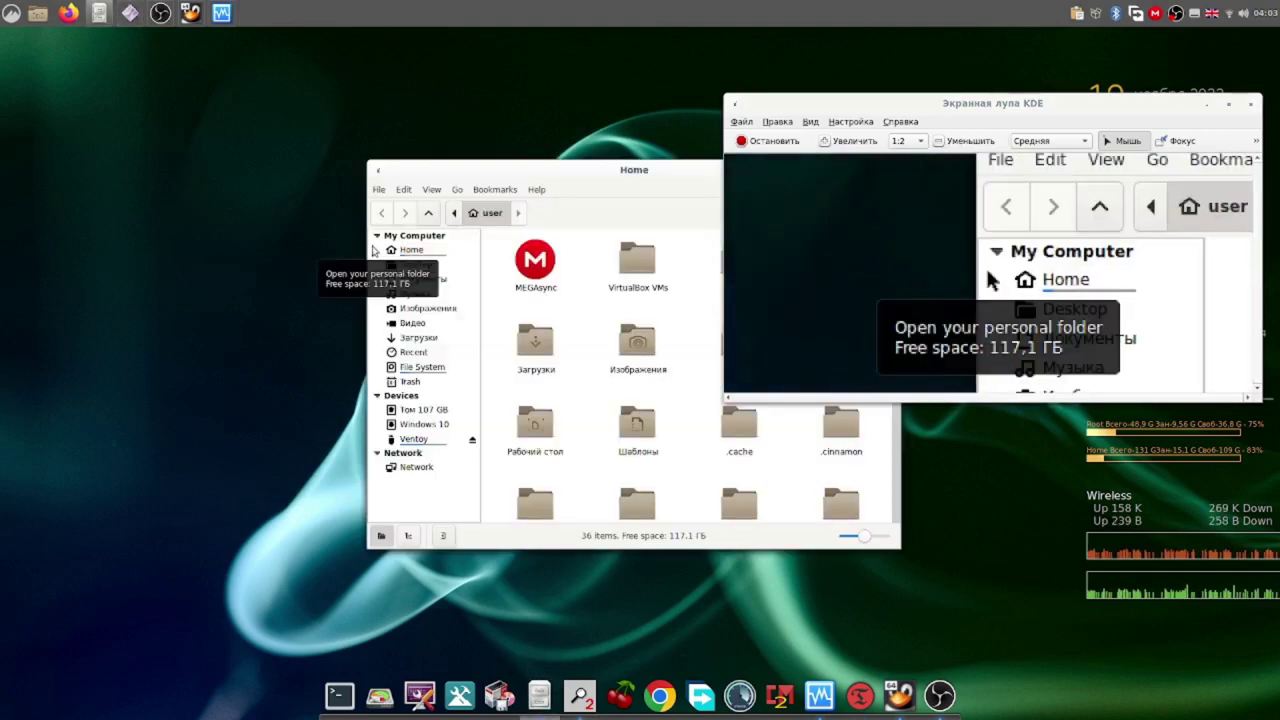
click(429, 213)
drag(458, 174, 240, 111)
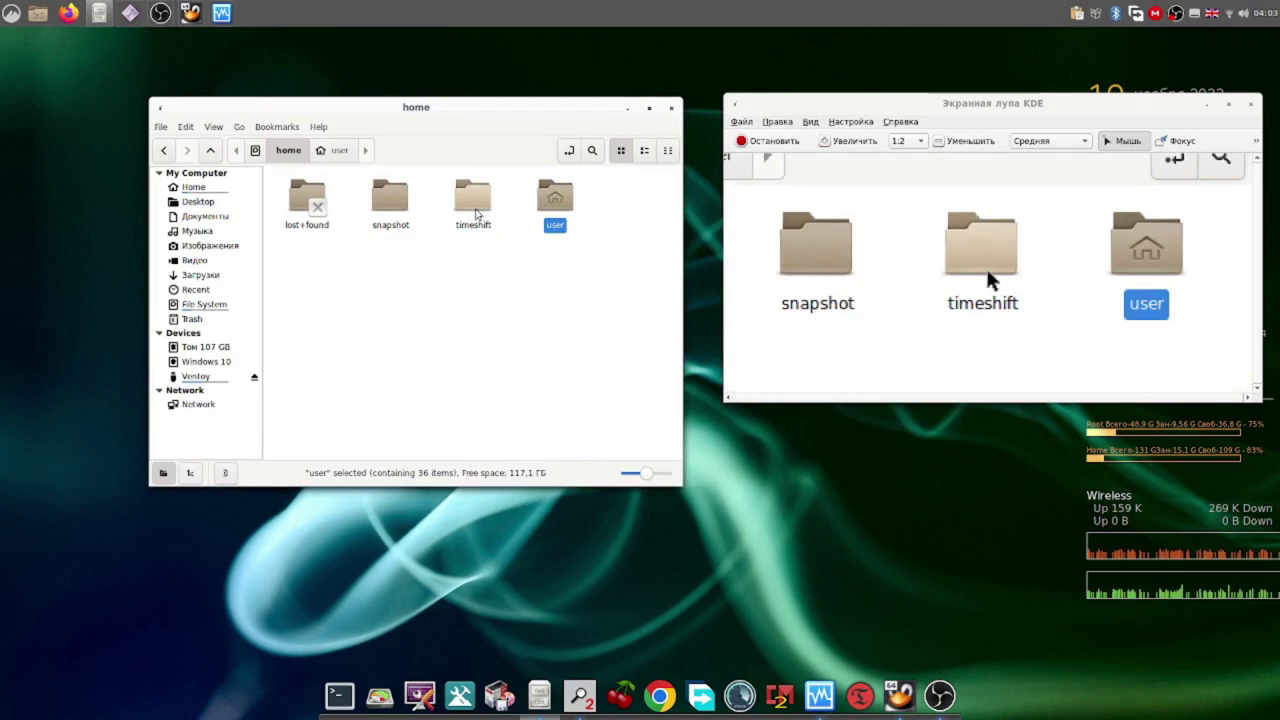
double_click(476, 212)
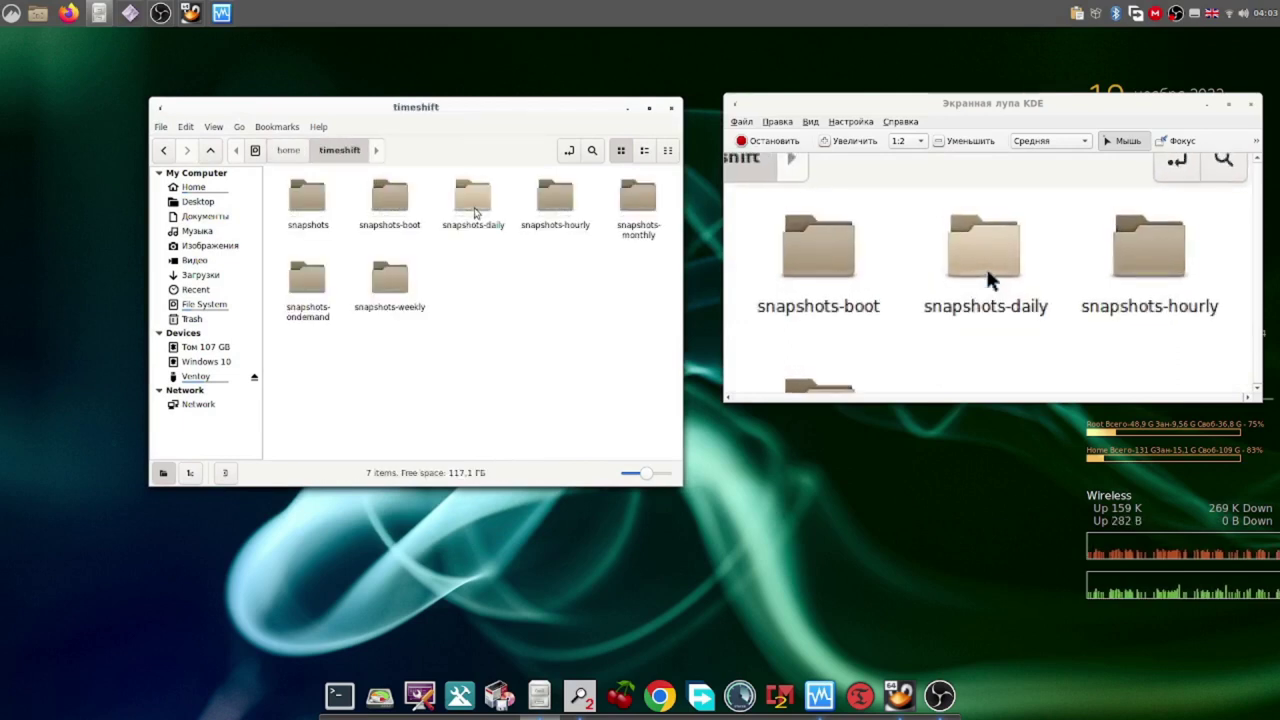
click(671, 107)
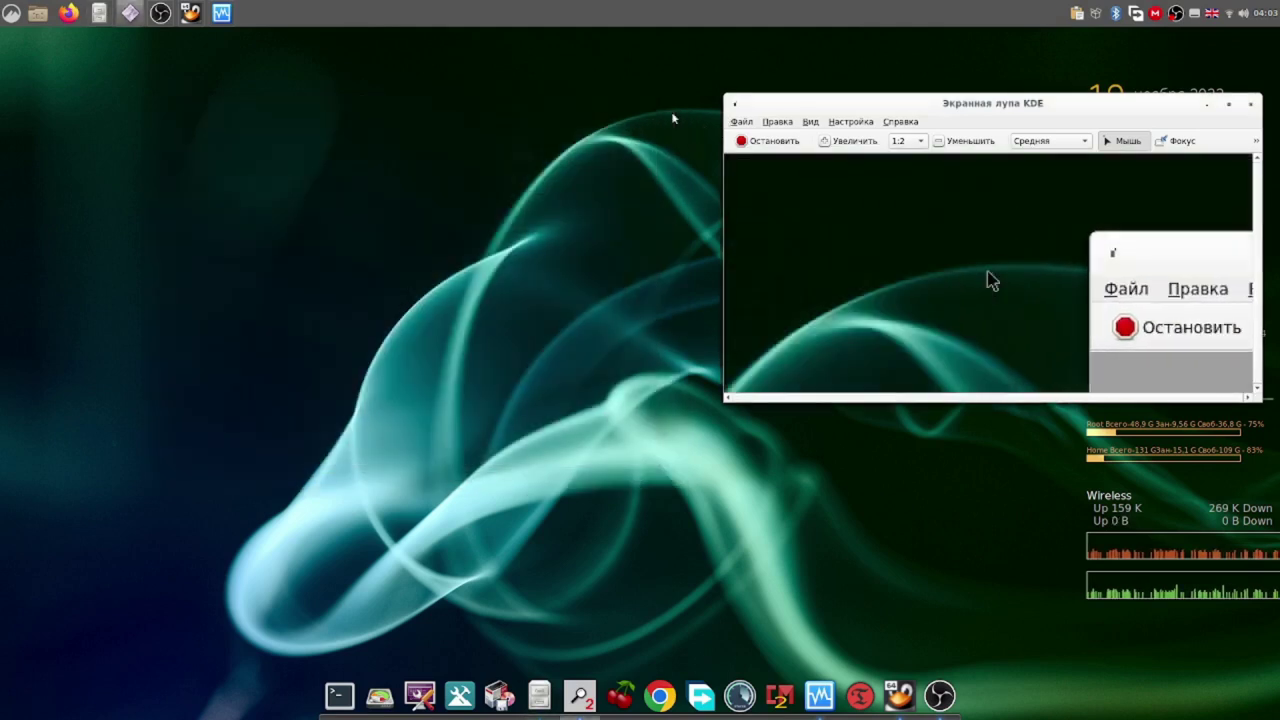
Step: Move the KDE magnifier off the desktop system monitor, launch Stacer, and minimize the magnifier to uncover its dashboard
drag(910, 104, 269, 101)
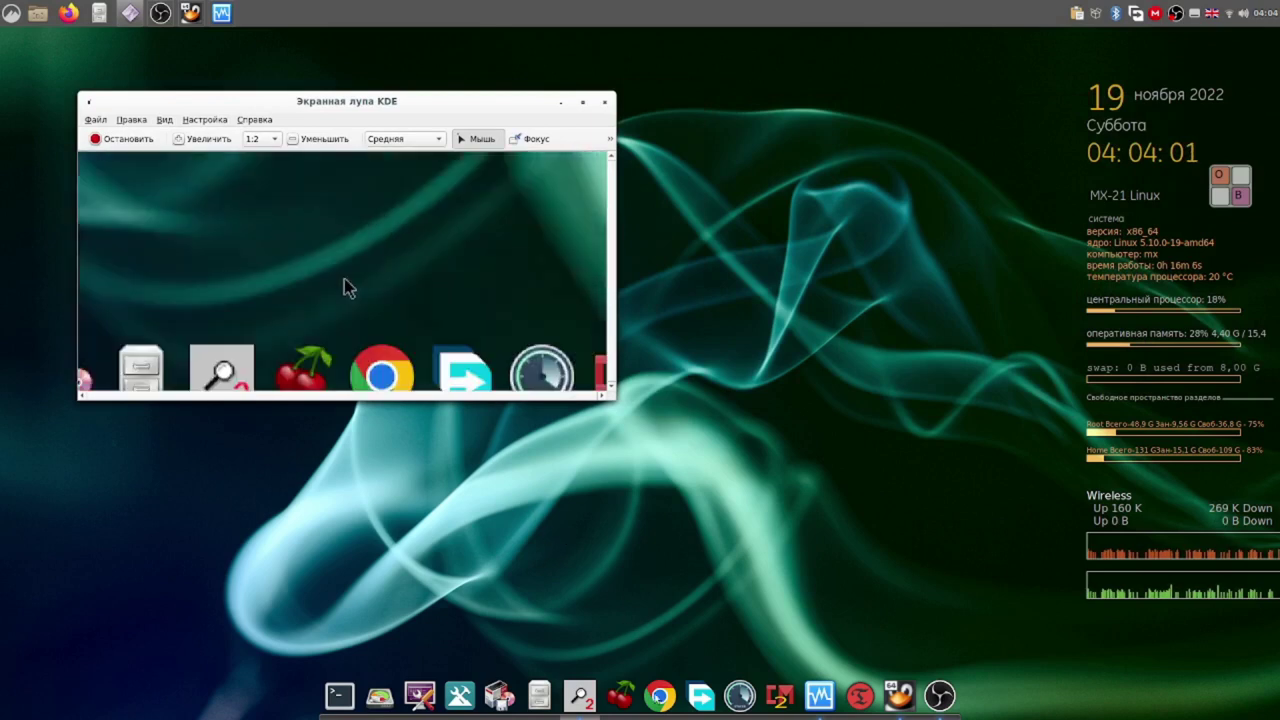
click(740, 696)
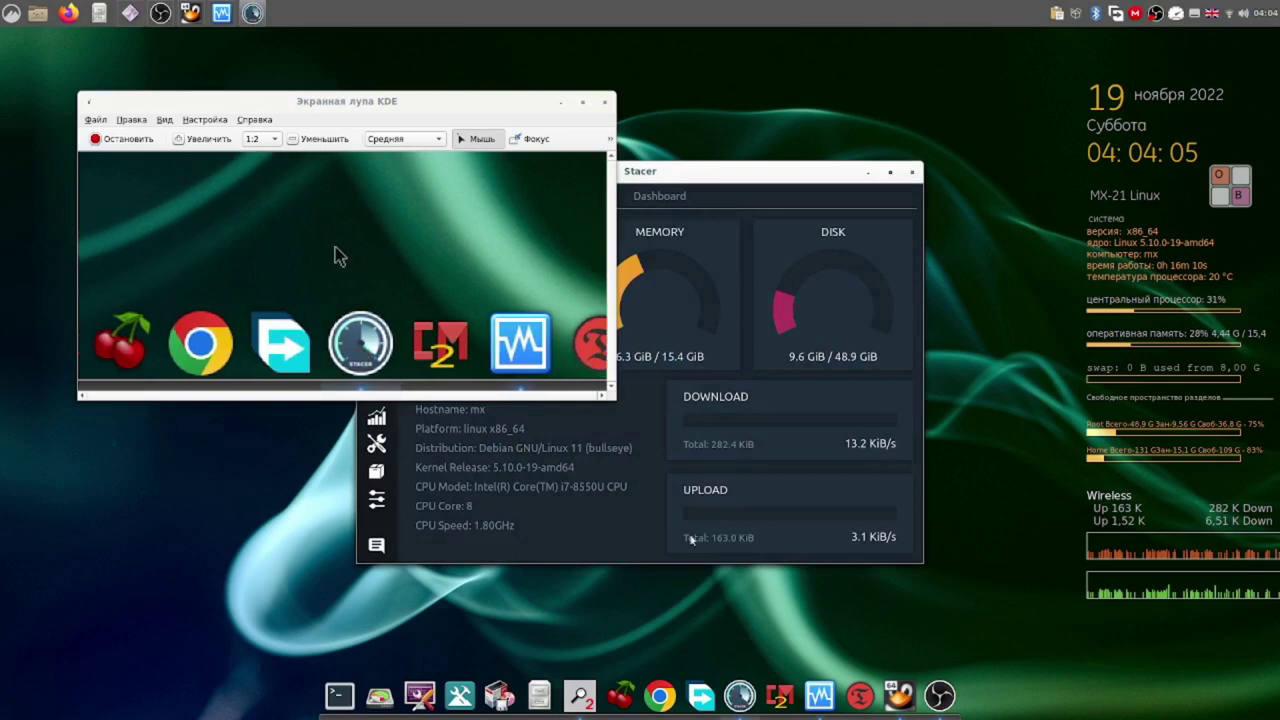
click(557, 104)
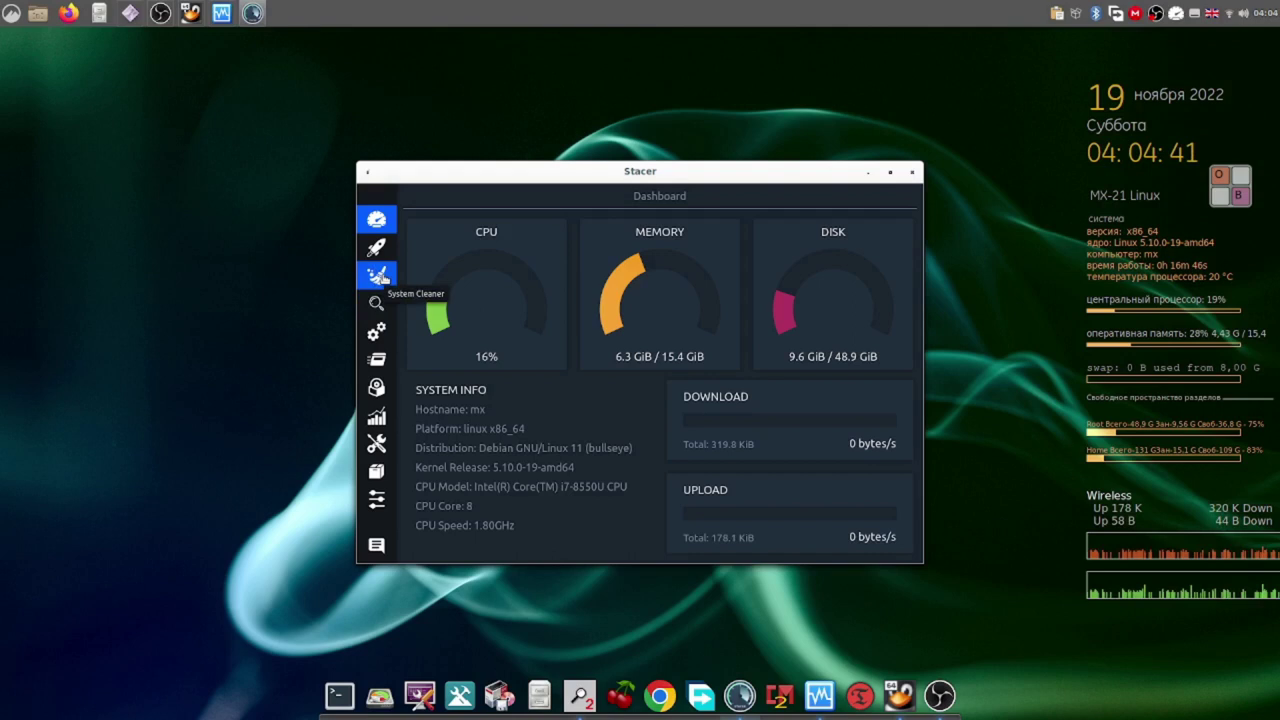
Step: Scan all categories in Stacer's System Cleaner, select every found item, and start the cleaning
click(382, 283)
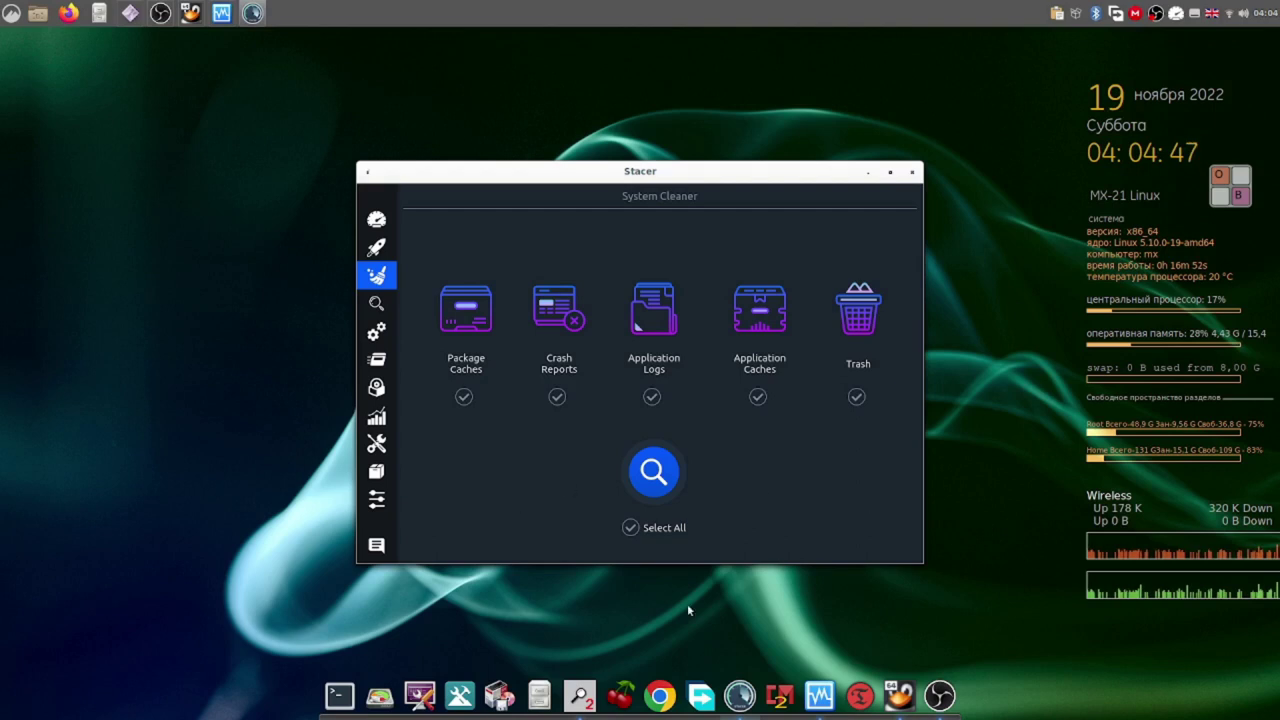
click(631, 528)
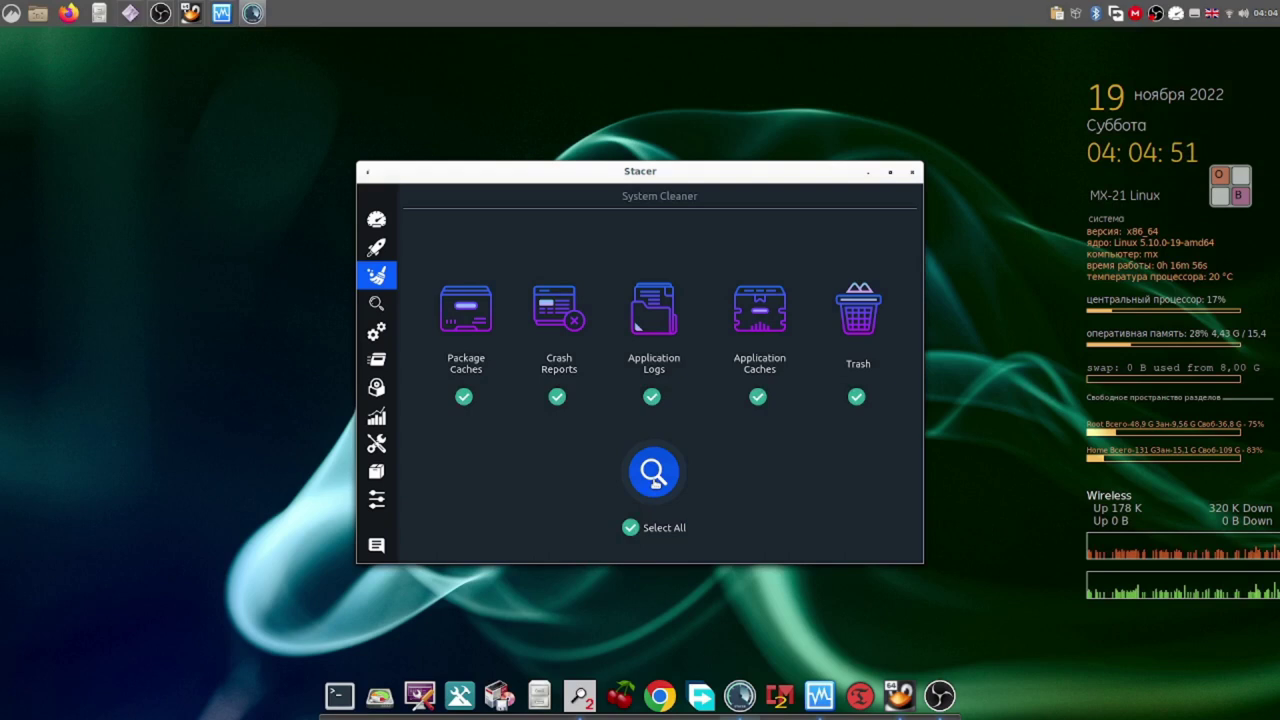
click(653, 478)
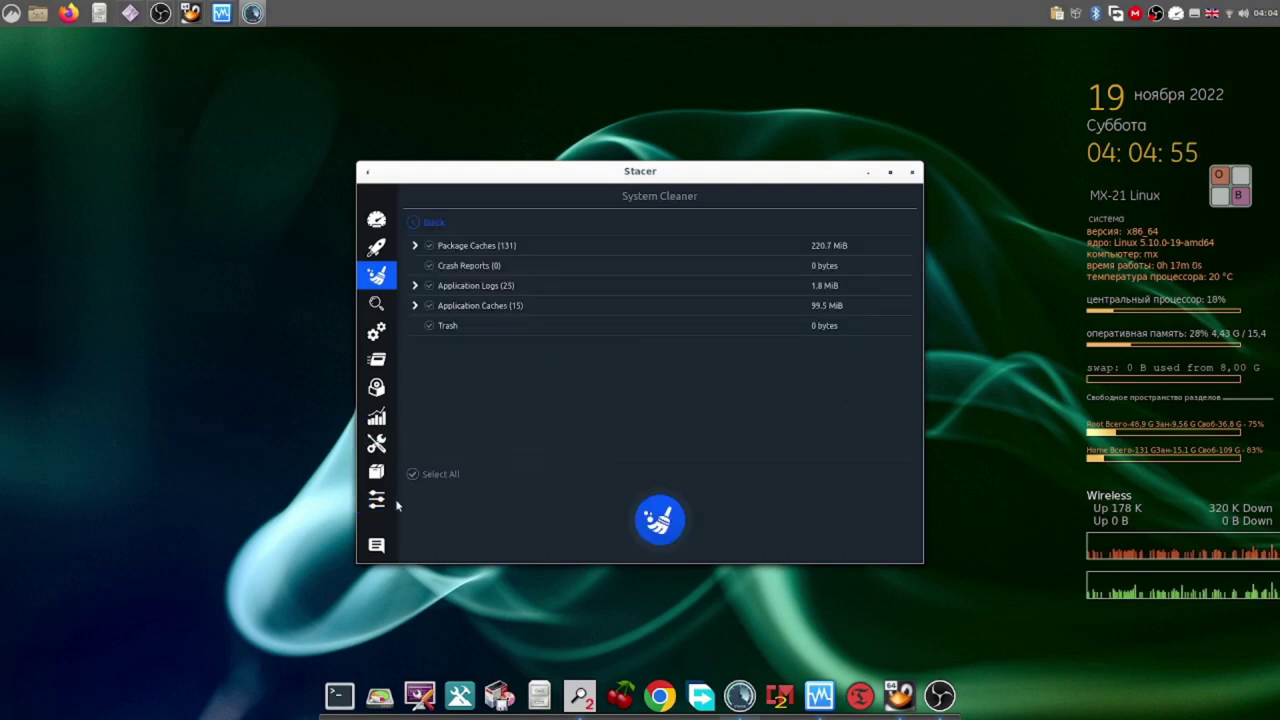
click(413, 475)
click(662, 516)
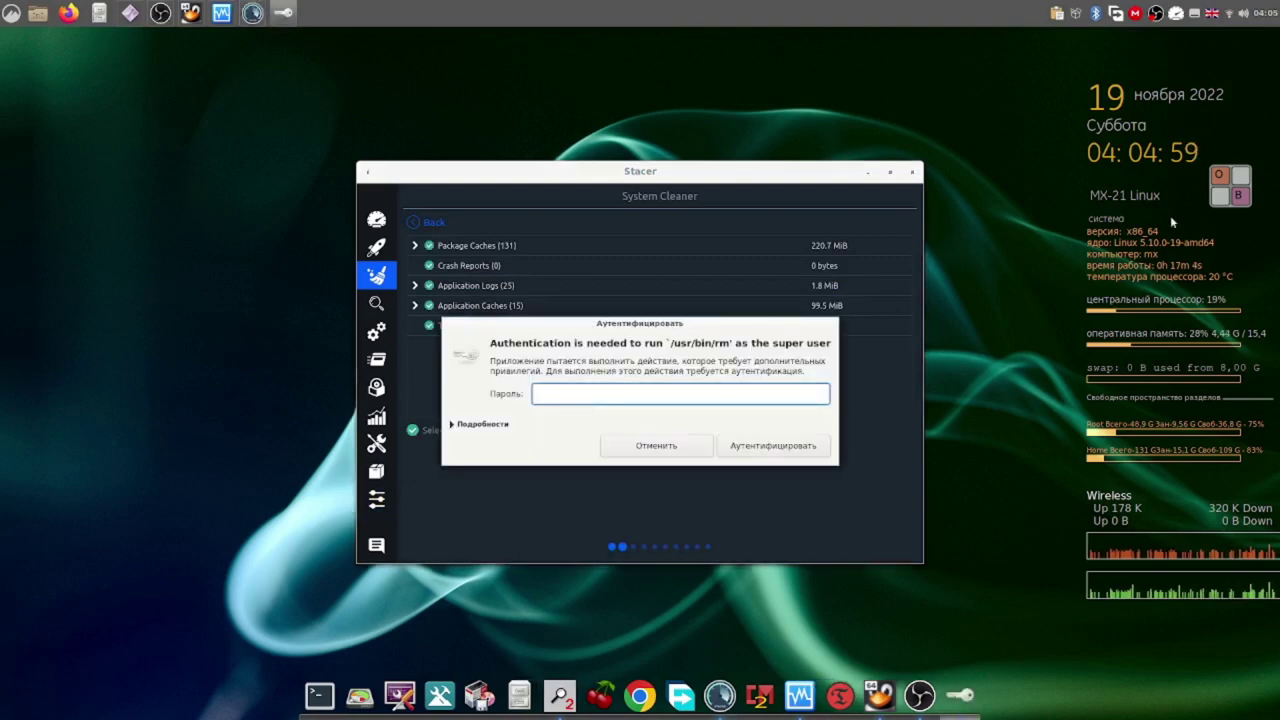
Step: Authorize the cleaning by entering the account password with the on-screen keyboard and confirming the authentication request
click(1237, 195)
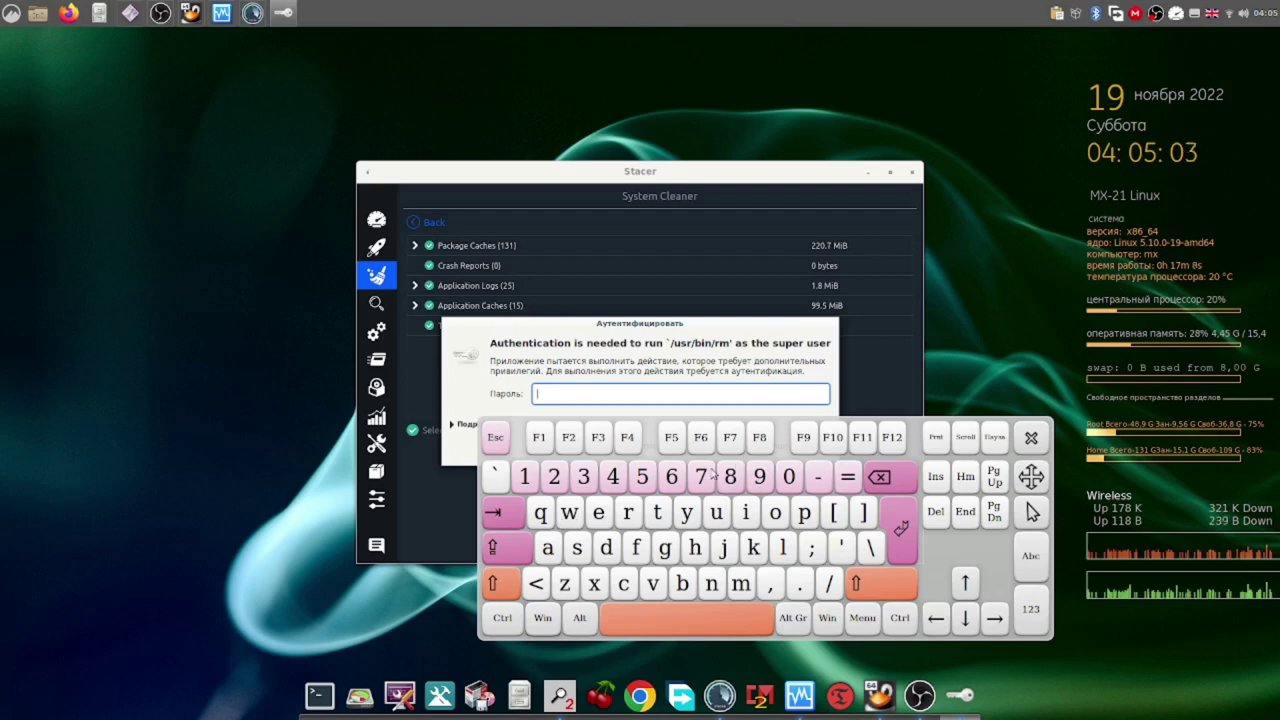
click(703, 479)
click(703, 479)
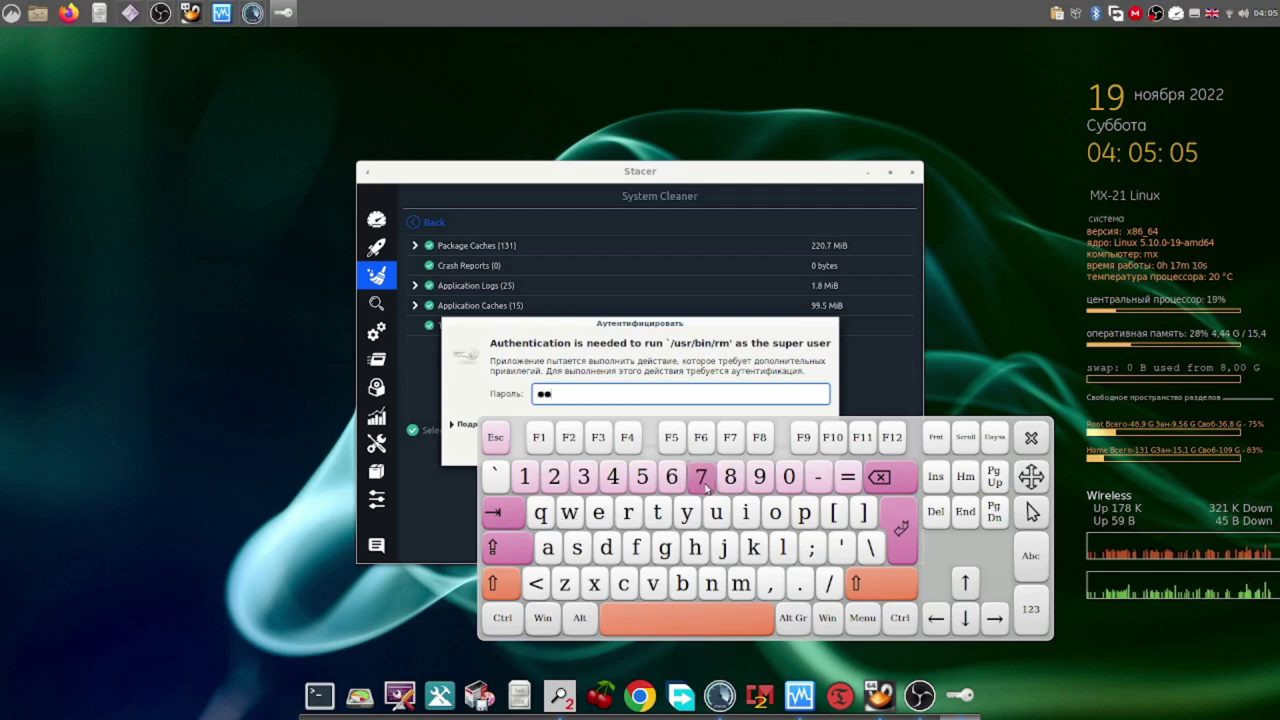
click(583, 476)
click(553, 478)
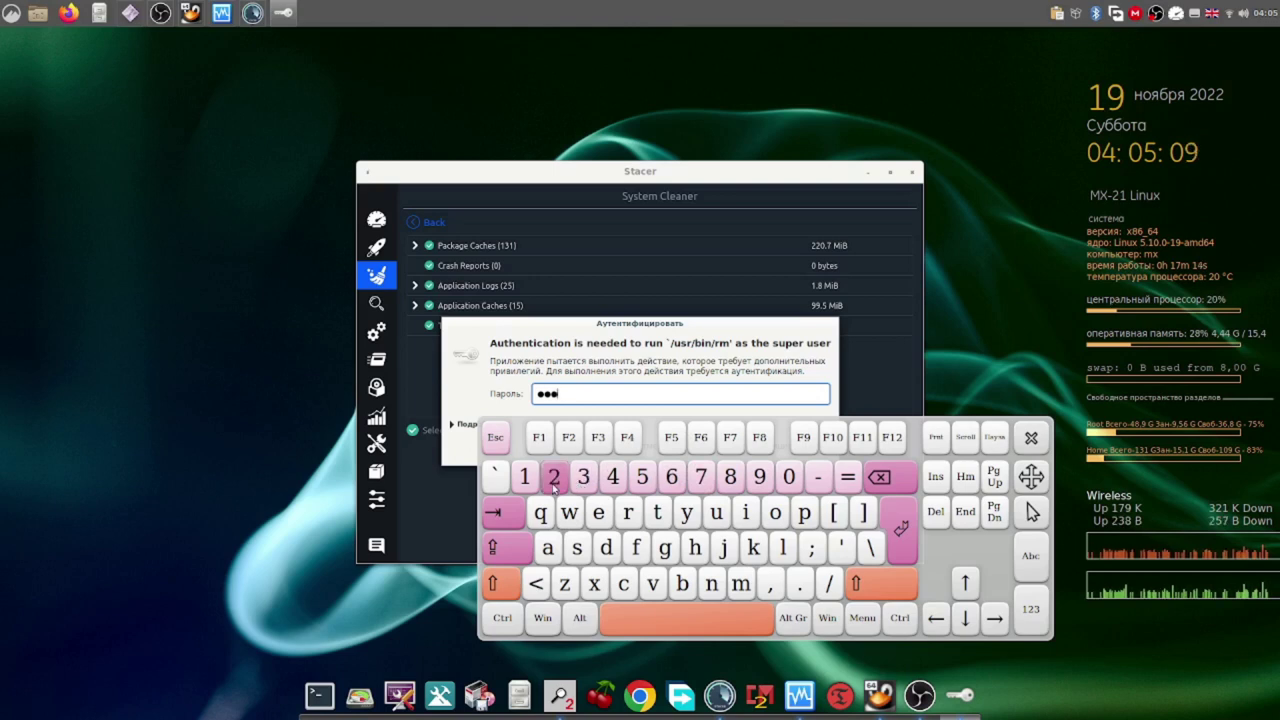
click(1031, 440)
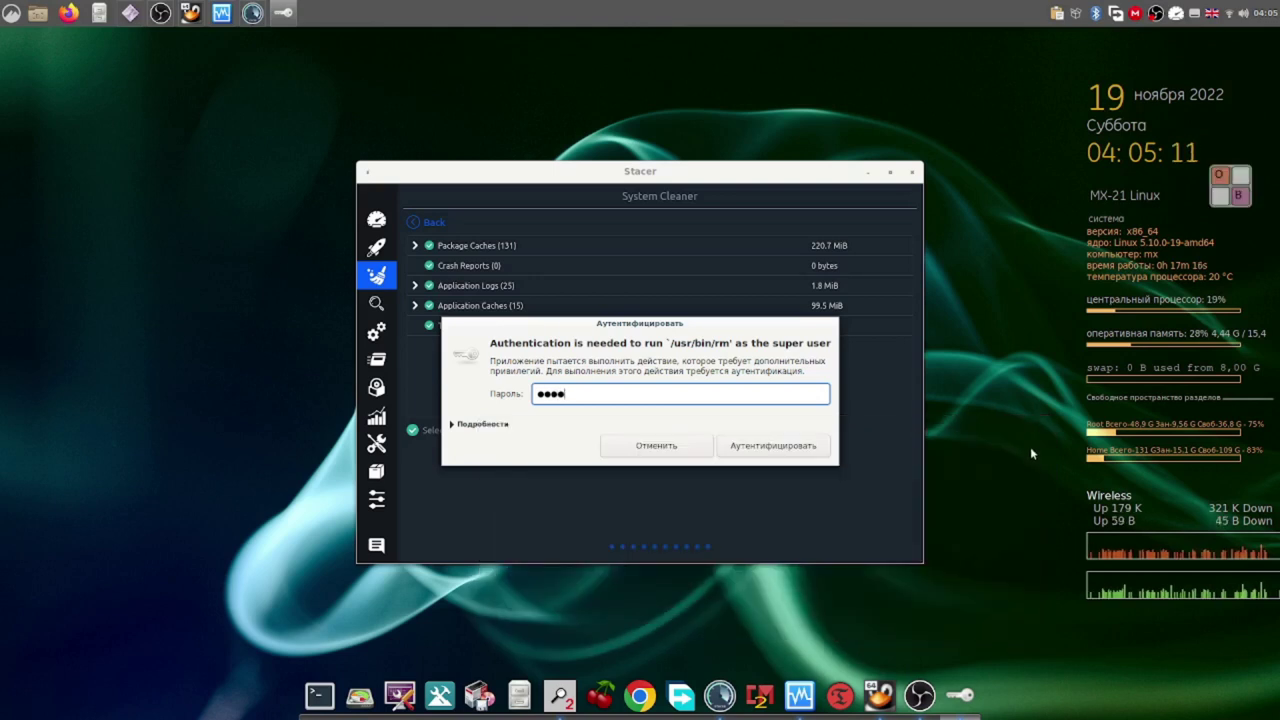
click(789, 453)
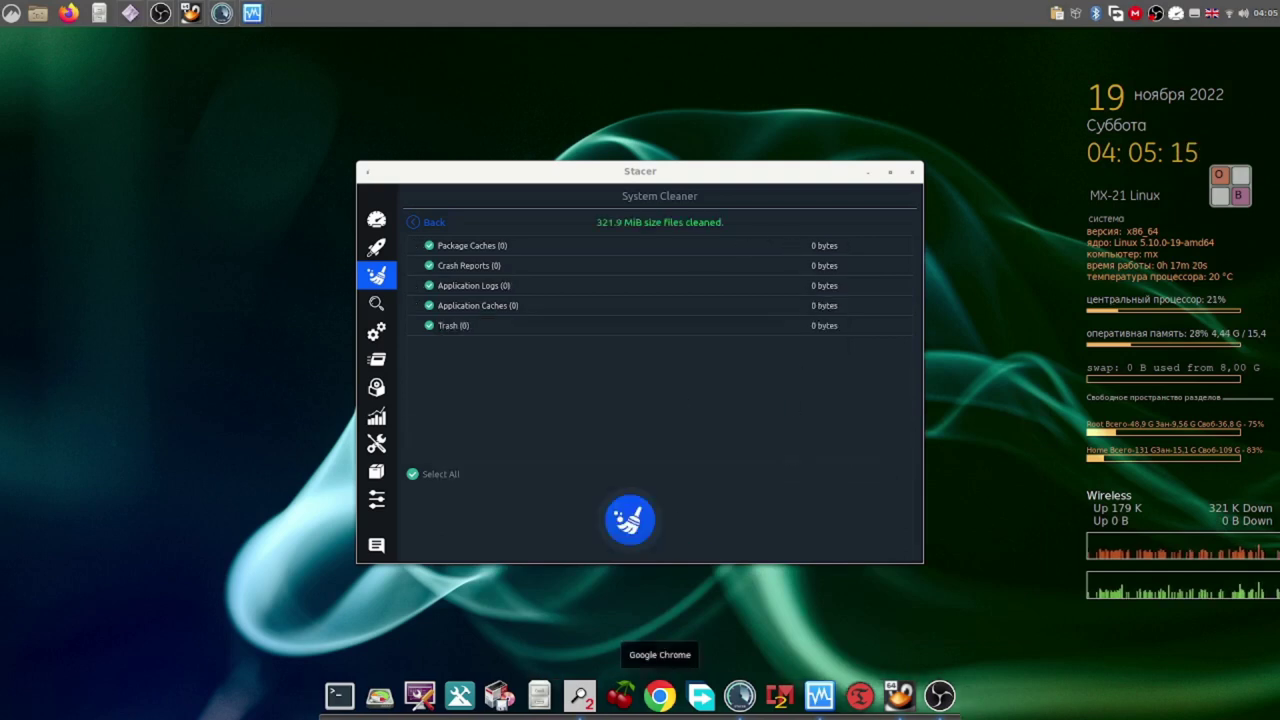
Step: Examine the cleaning result through the KDE magnifier and the usage figures on the Stacer dashboard, and quit Stacer completely
click(580, 695)
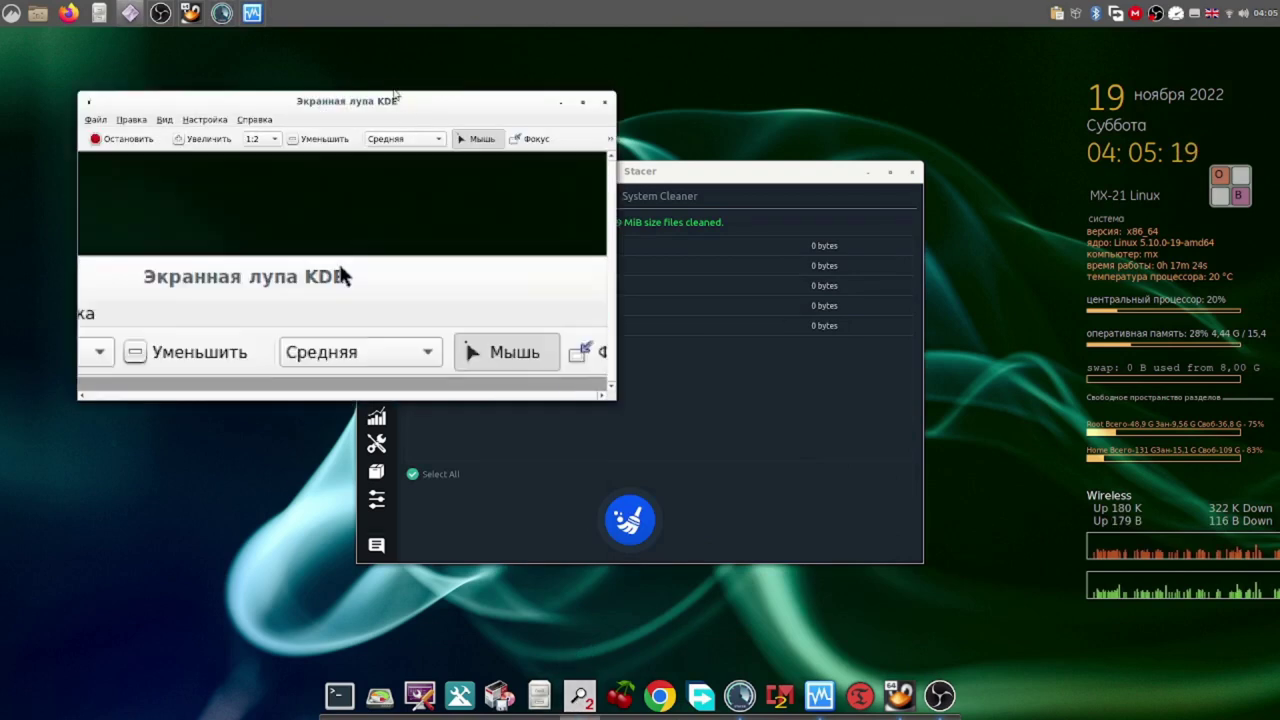
drag(395, 95, 1003, 286)
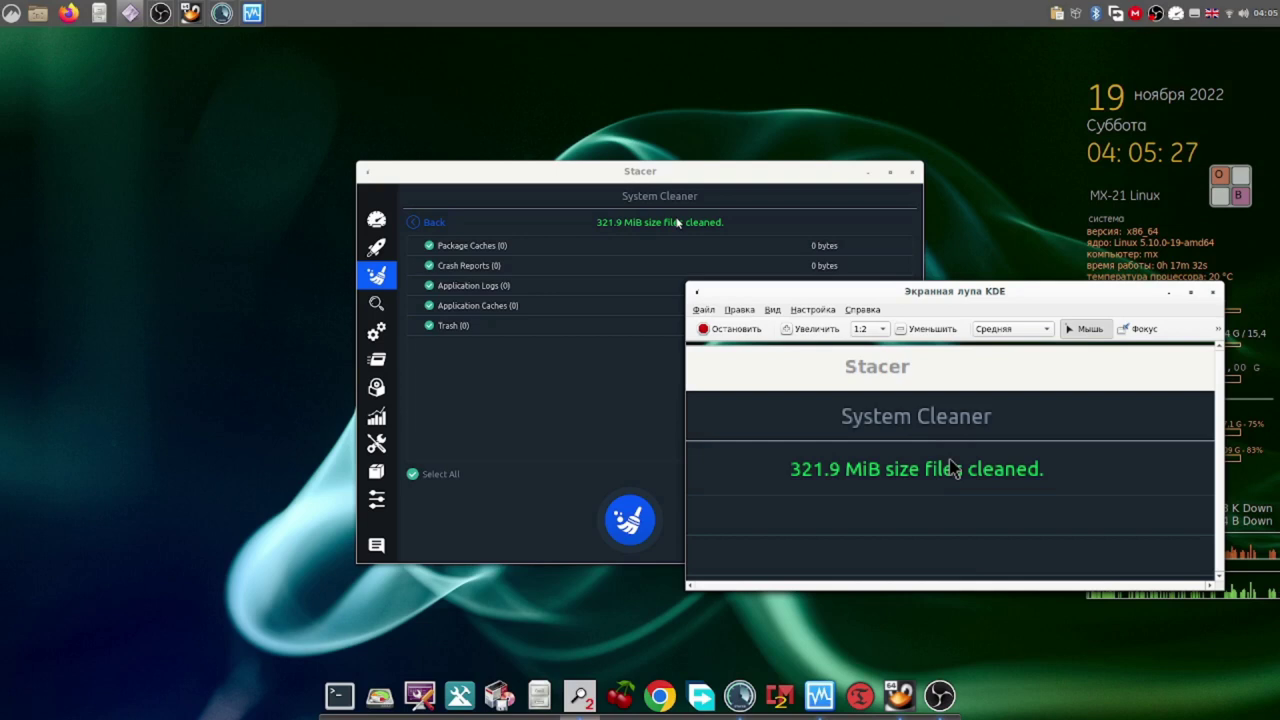
click(377, 222)
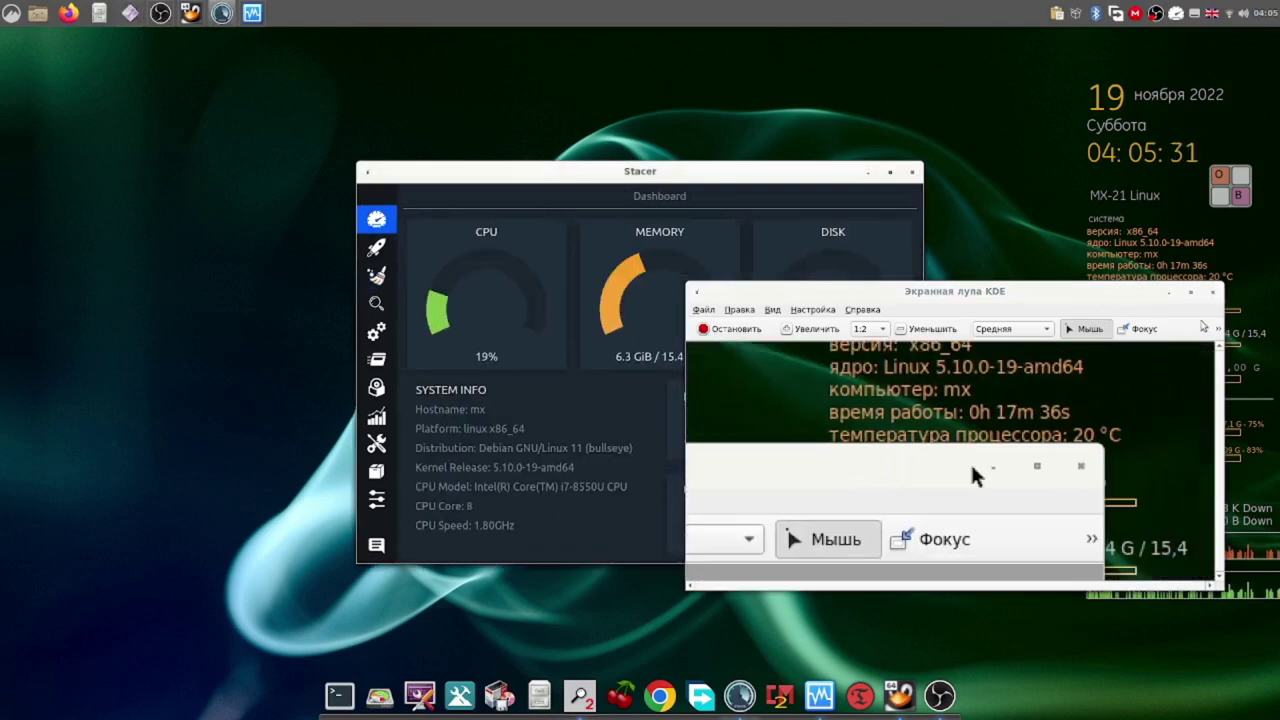
click(1168, 292)
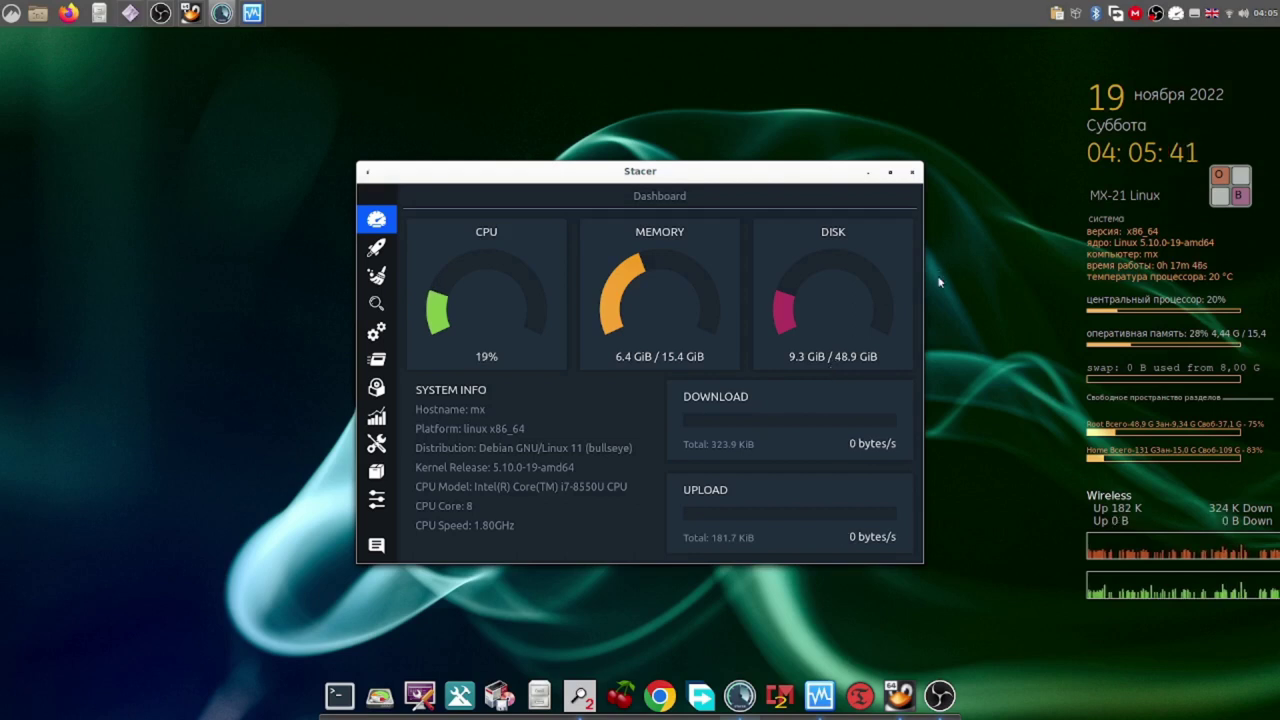
click(914, 173)
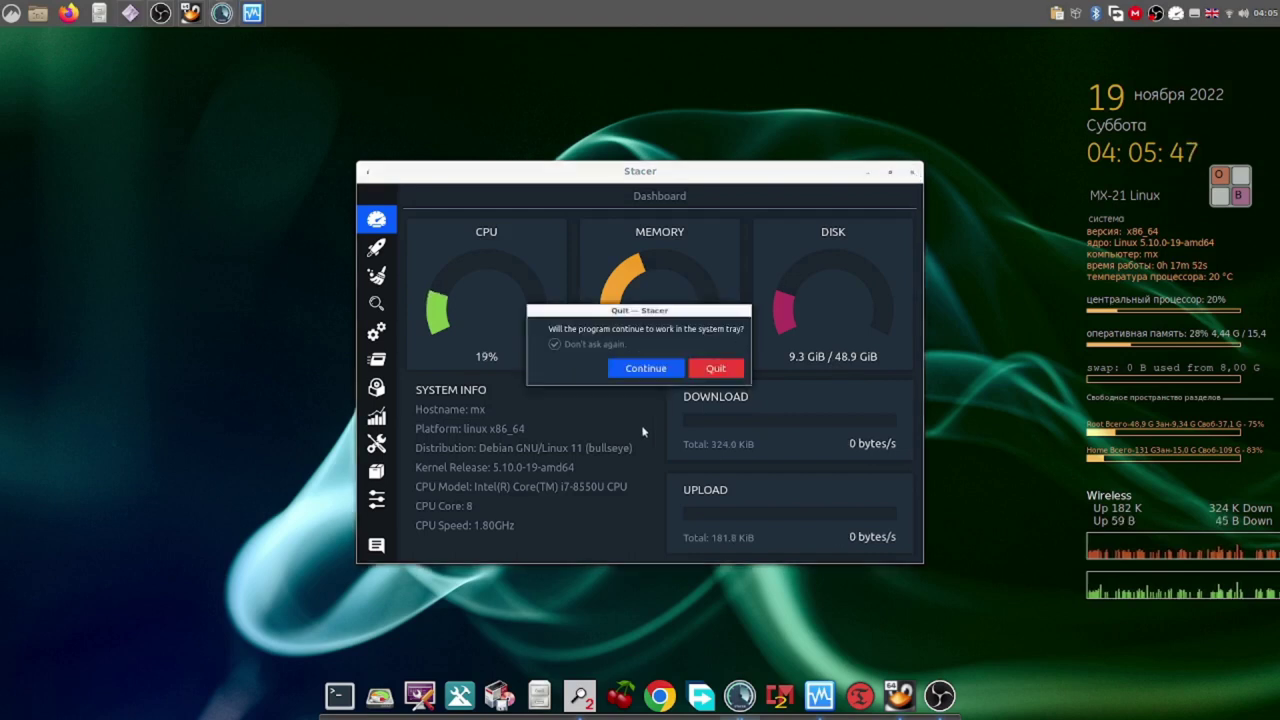
click(714, 376)
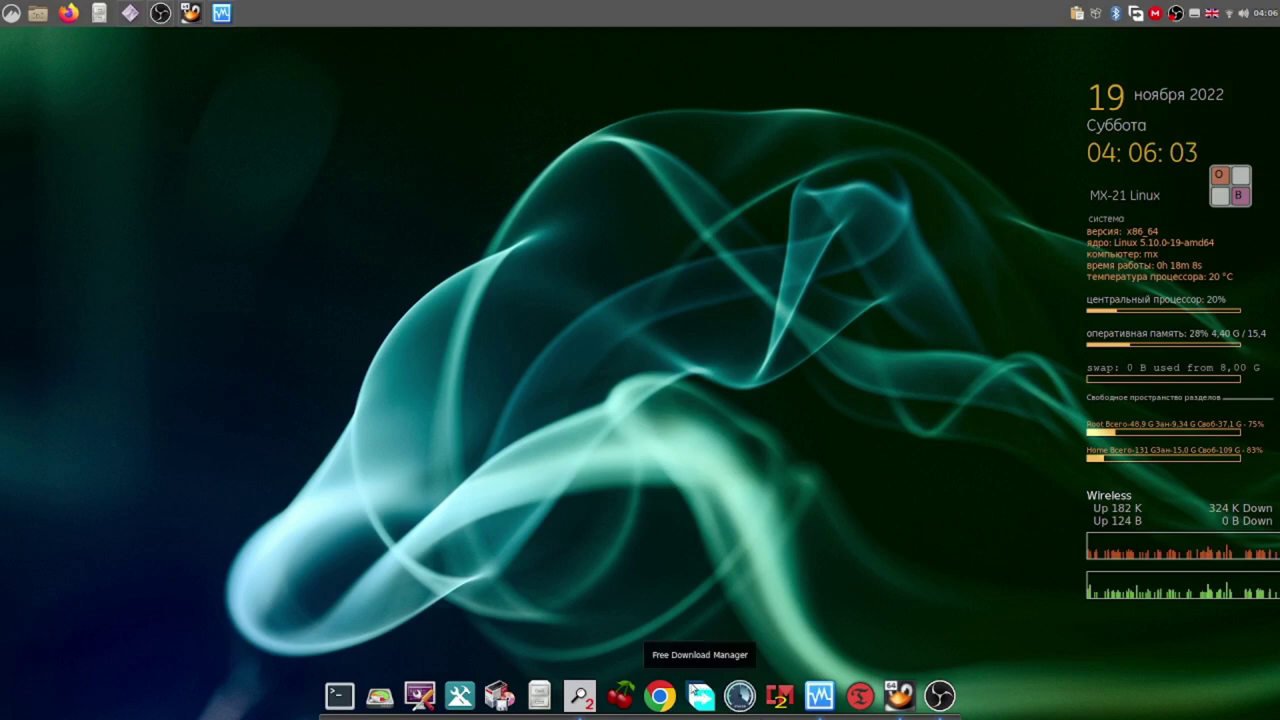
Step: Launch Google Chrome, restore the pages of the previous session, and widen the window to show the DistroWatch page
click(659, 697)
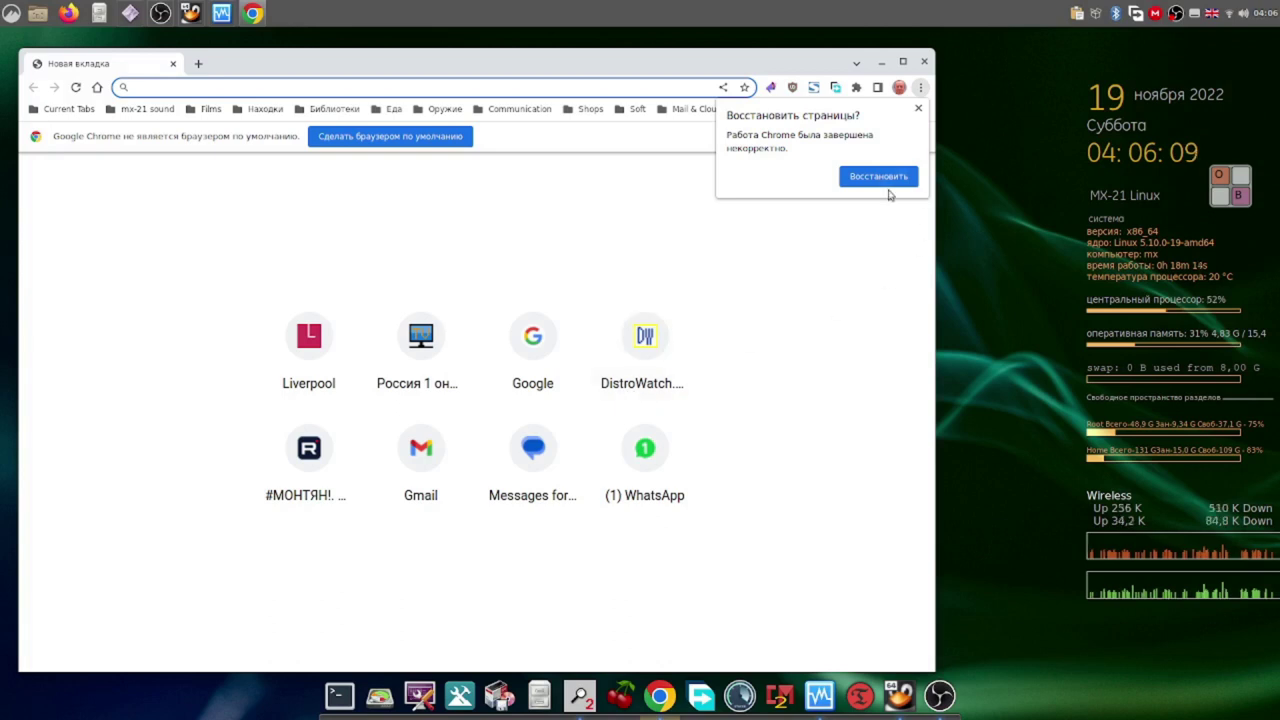
click(886, 182)
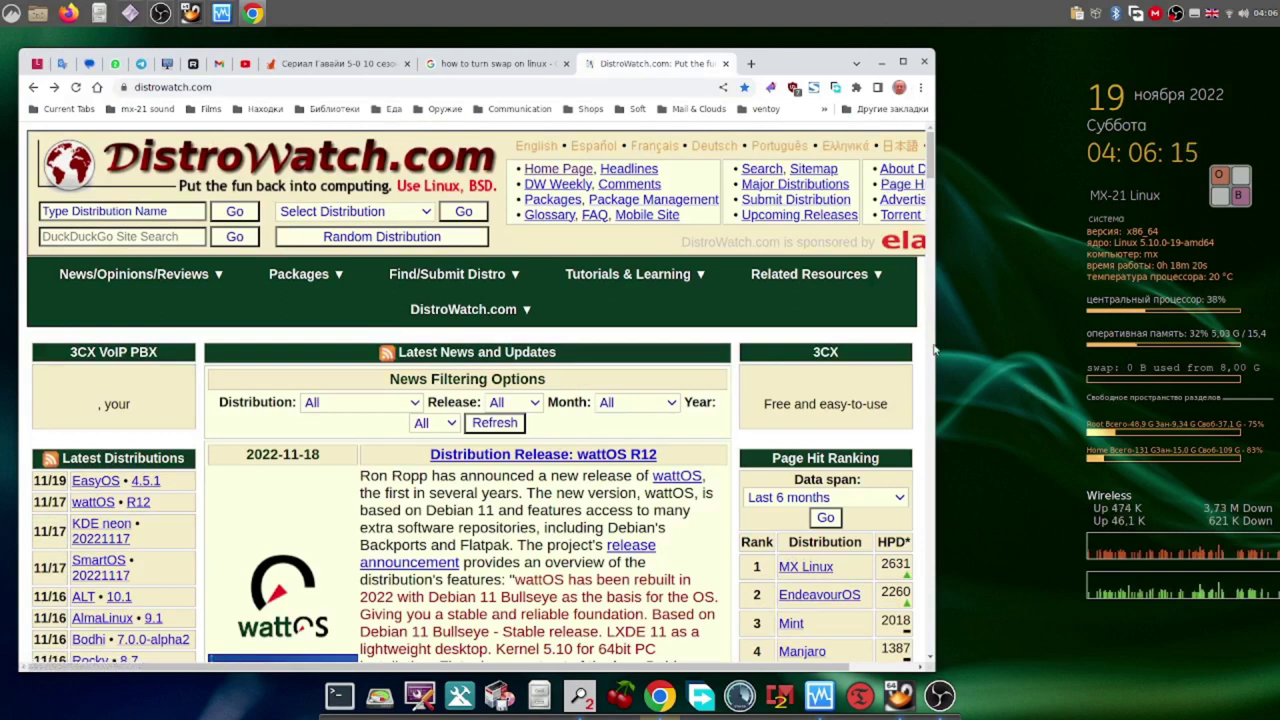
drag(937, 339, 1055, 328)
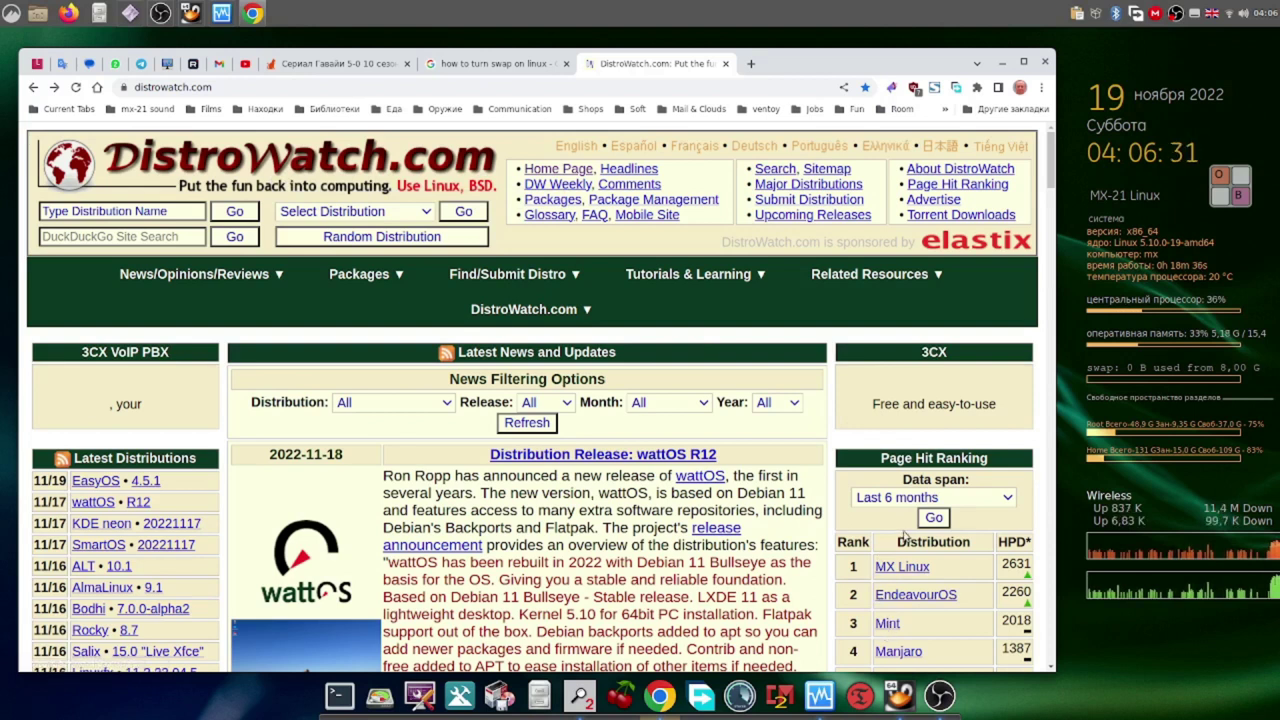
Step: Look through DistroWatch's Page Hit Ranking for the last 6 months, starting from MX Linux
scroll(905, 535, down, 1)
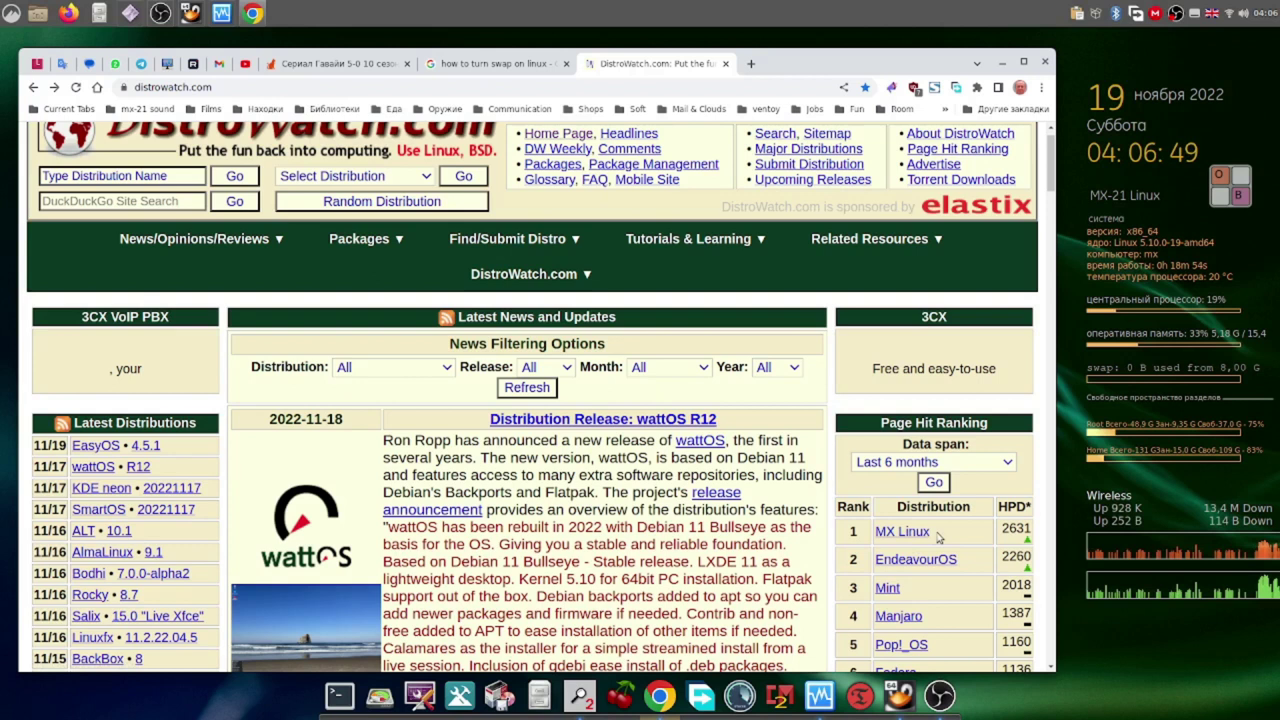
scroll(938, 538, down, 1)
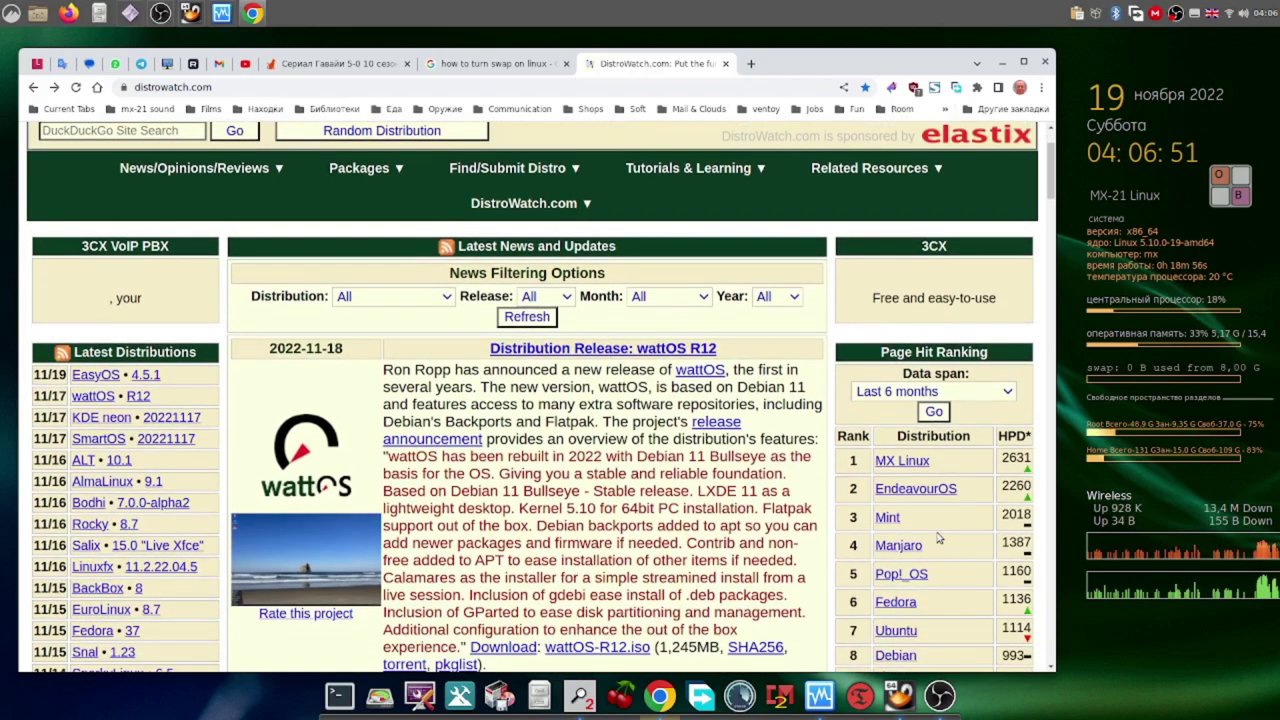
scroll(938, 538, down, 2)
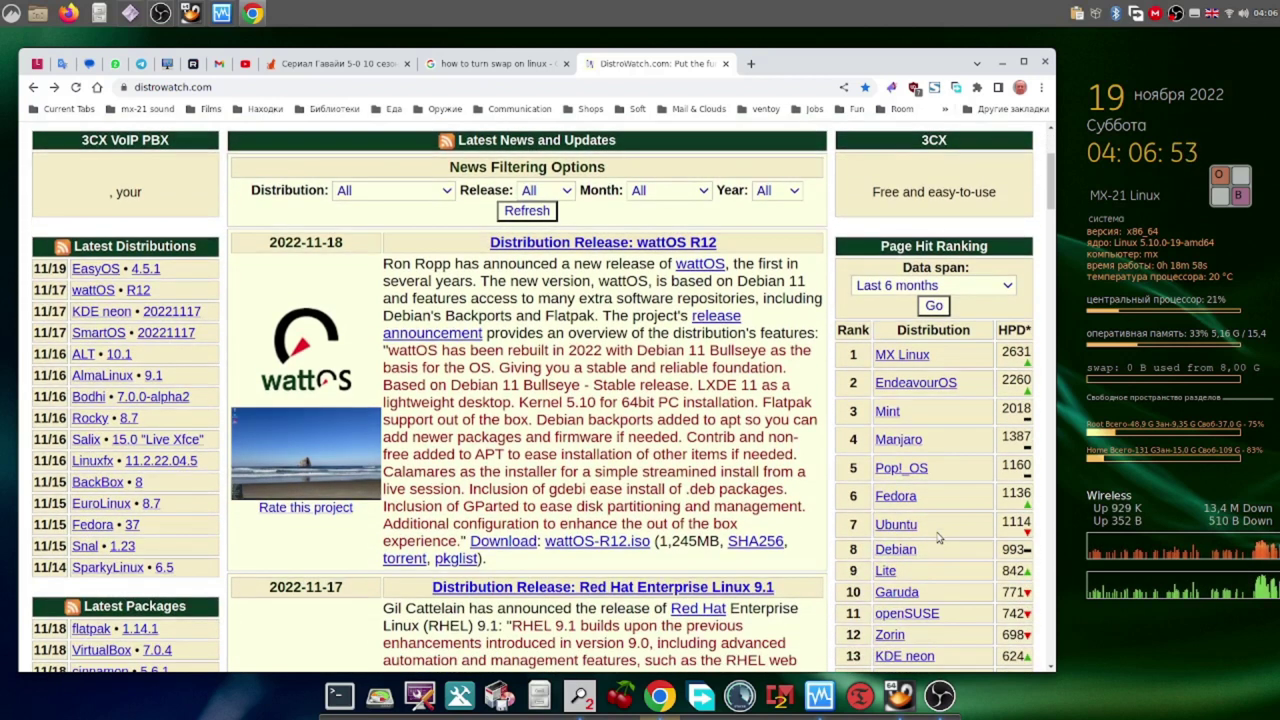
scroll(938, 538, up, 3)
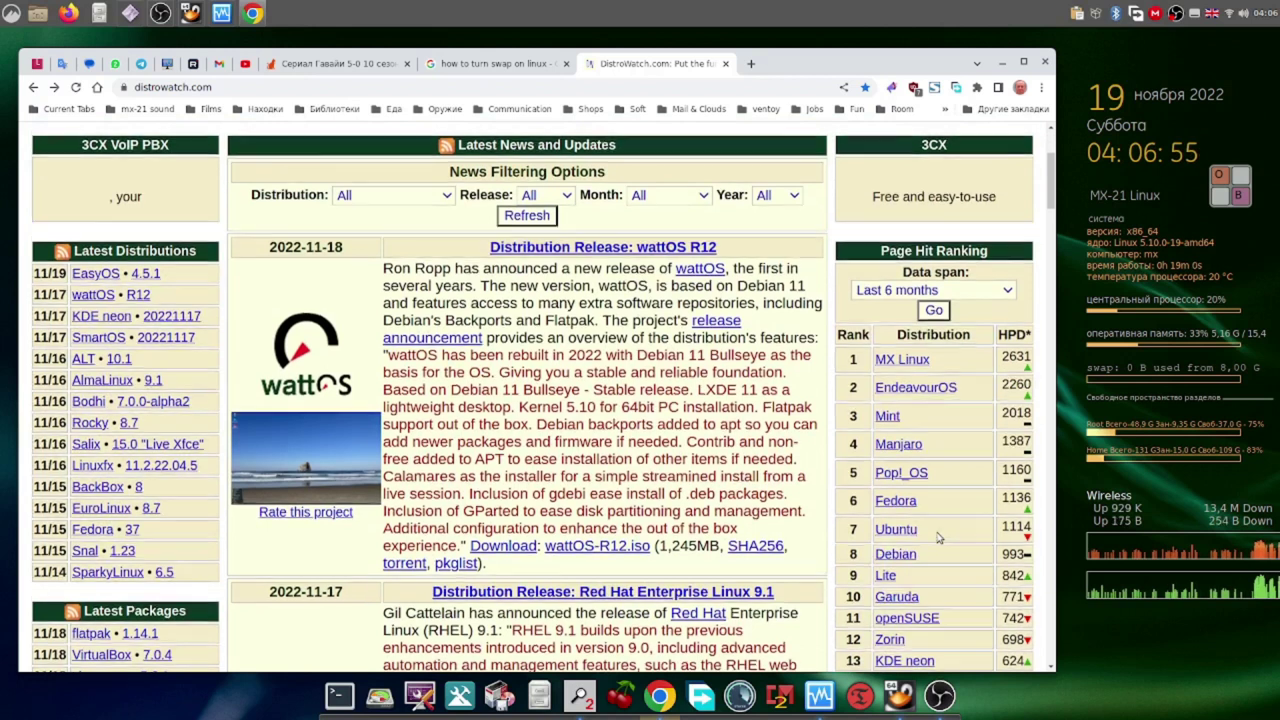
Step: Return to the top of the DistroWatch page, switch to the time.is tab, and view the exact time for Liverpool
scroll(938, 538, up, 1)
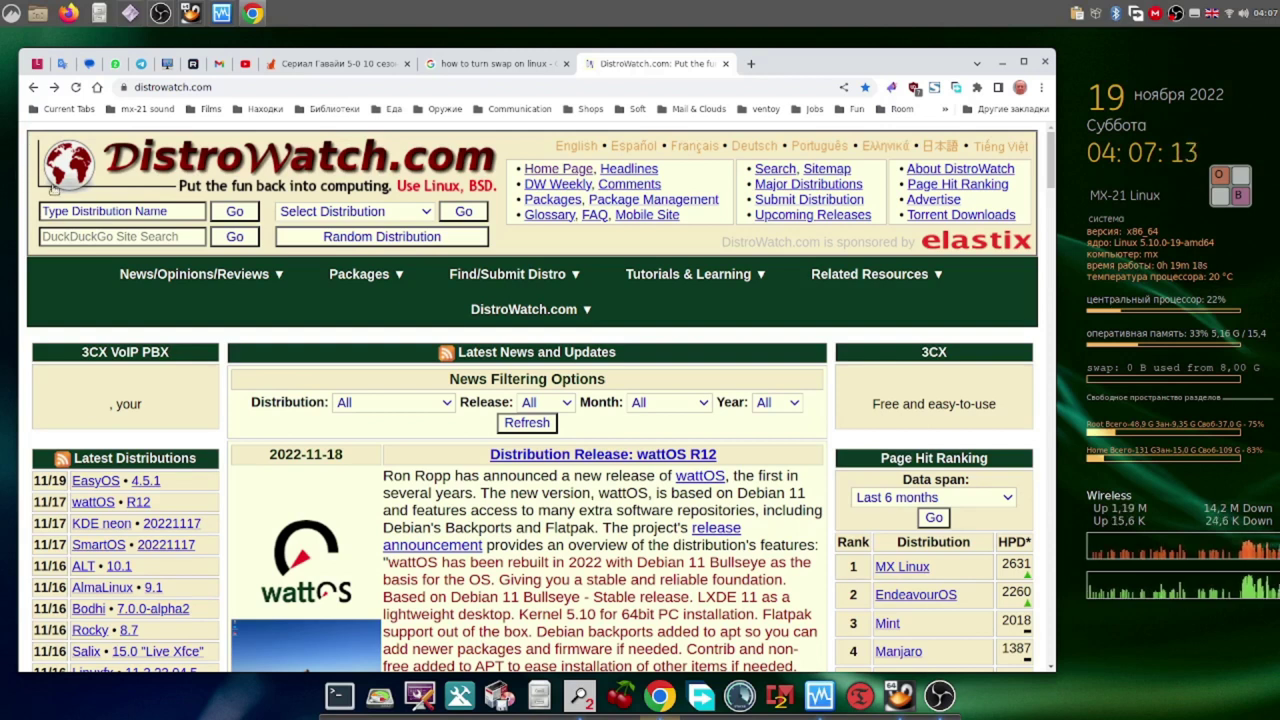
click(37, 64)
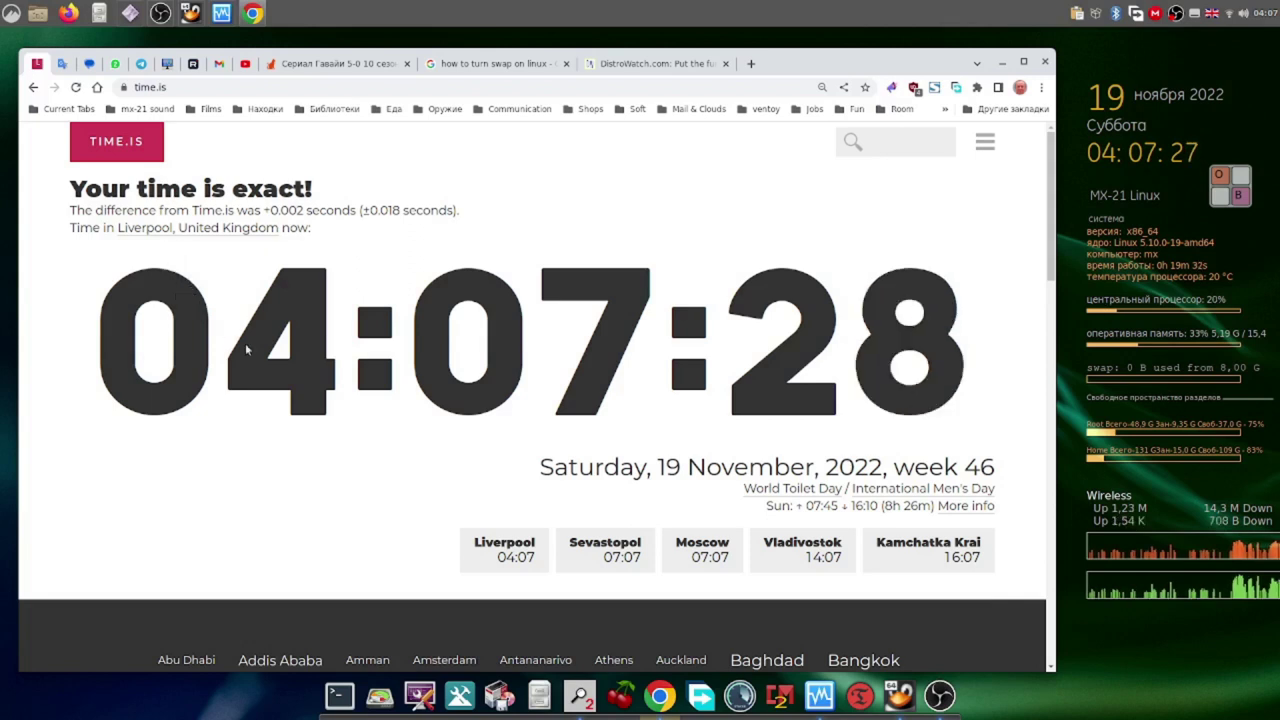
click(527, 554)
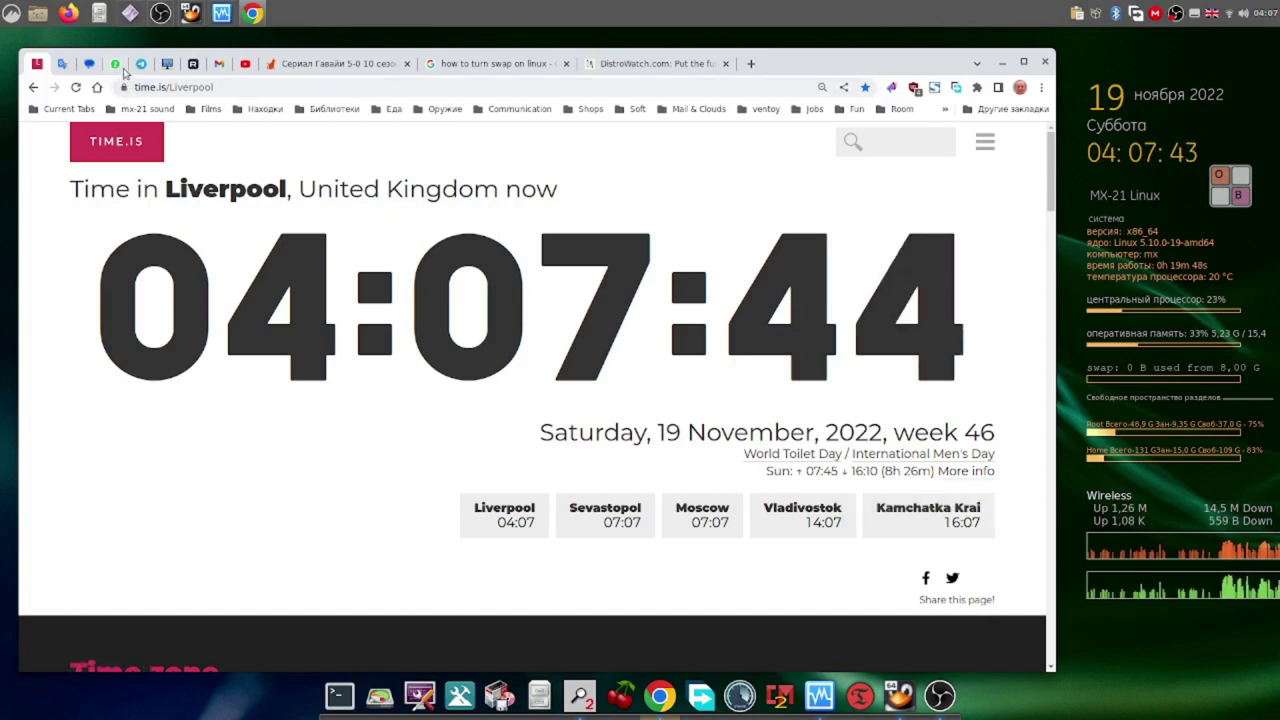
Step: Look through the web messengers: the first group chat in WhatsApp, the Telegram channel, and the NHS-NoReply conversation in Google Messages
click(115, 64)
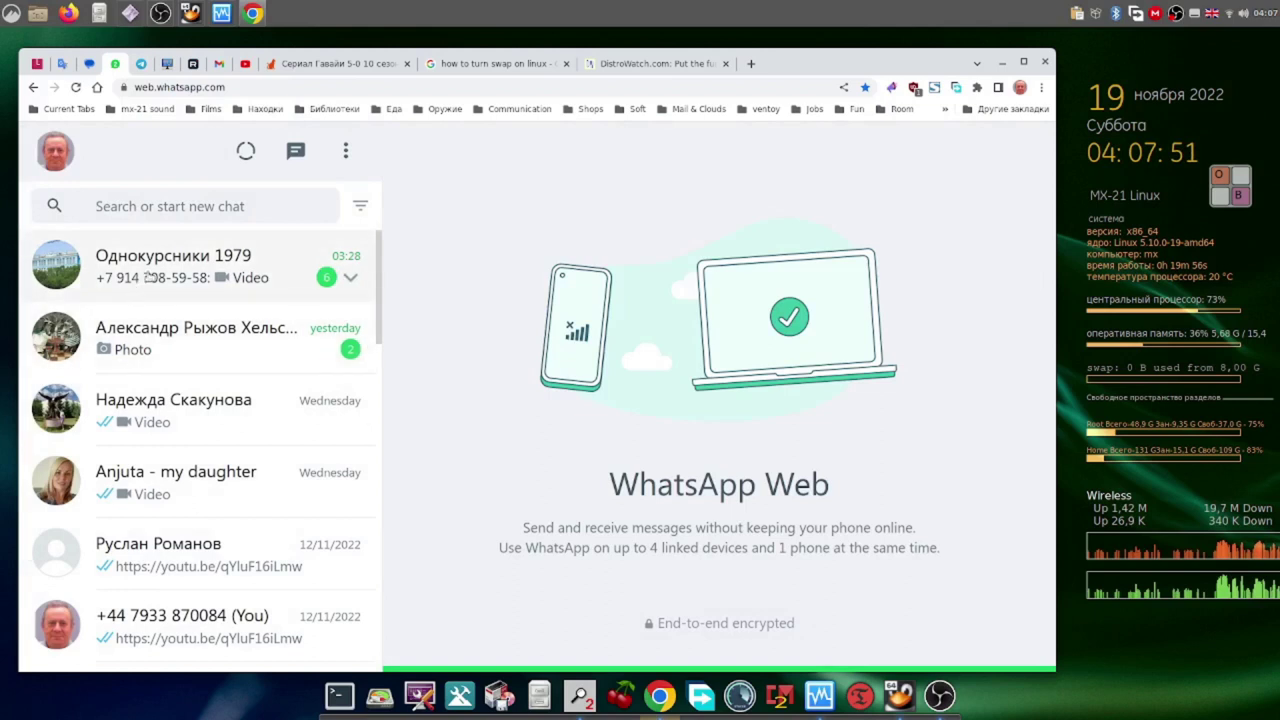
click(153, 268)
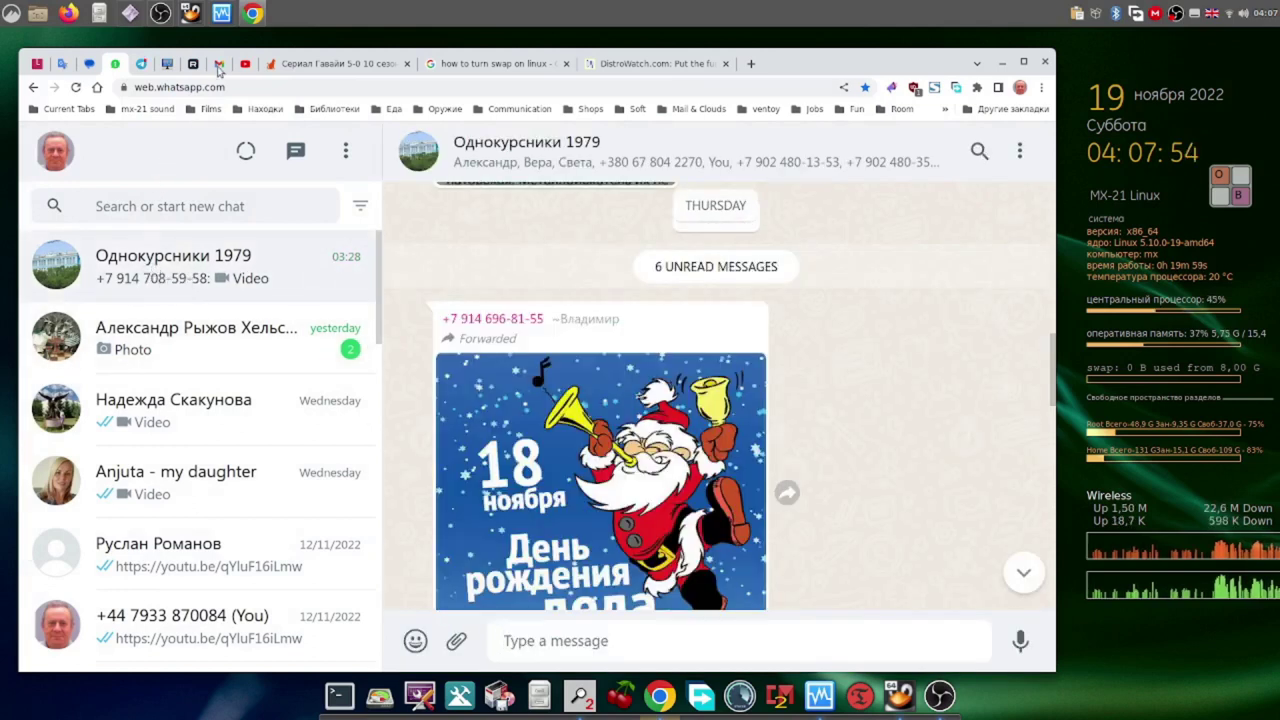
click(142, 66)
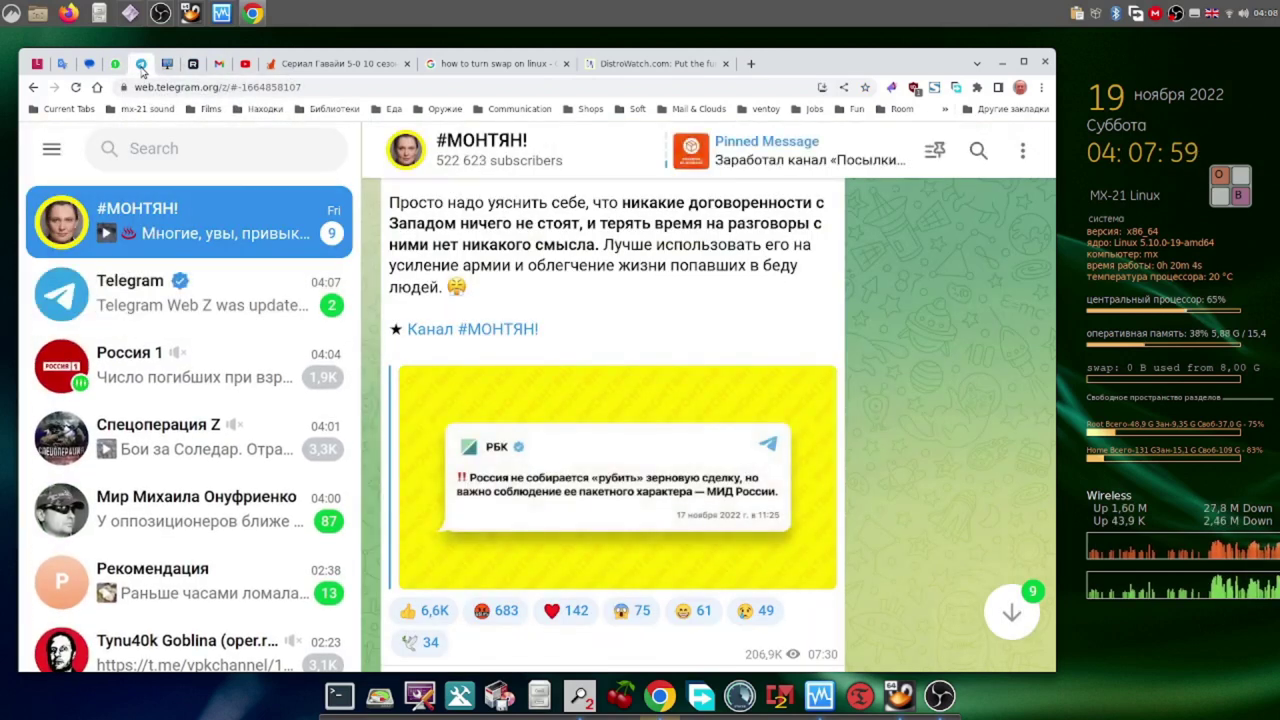
click(90, 65)
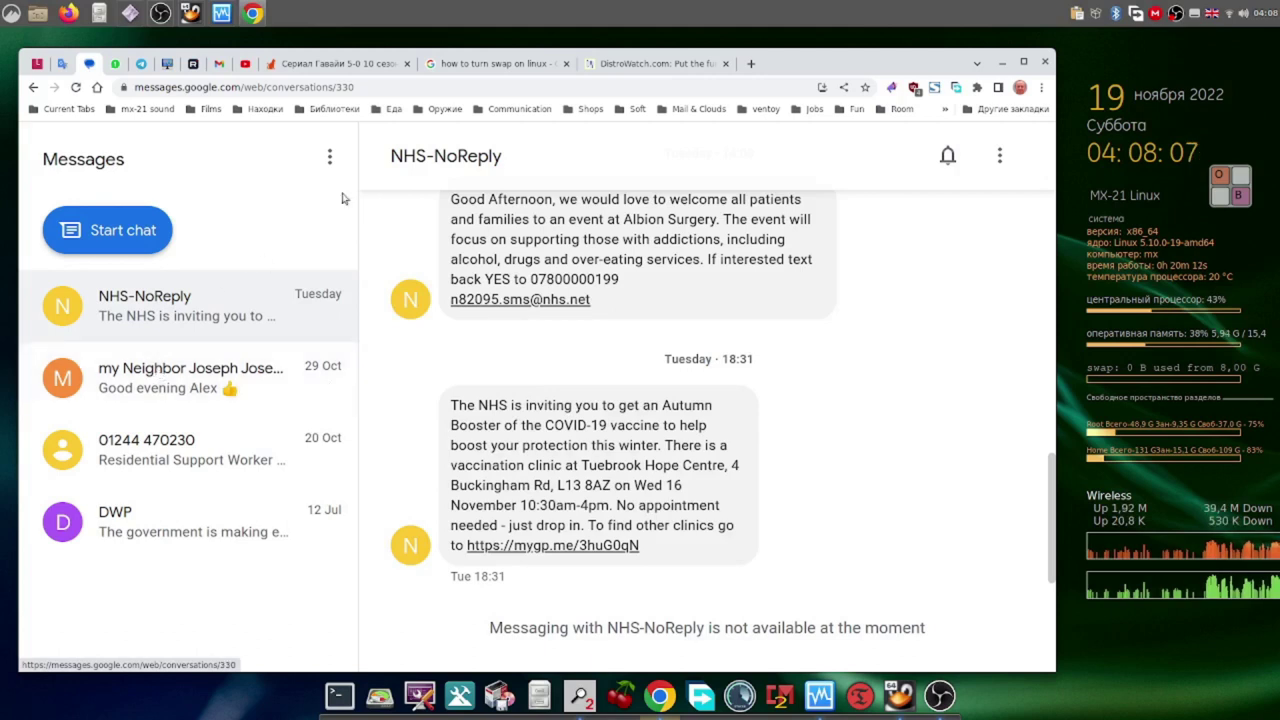
Step: Switch to the Hawaii Five-0 season 10 tab on seasonvar.ru, pause the episode, and look over the series page
click(349, 70)
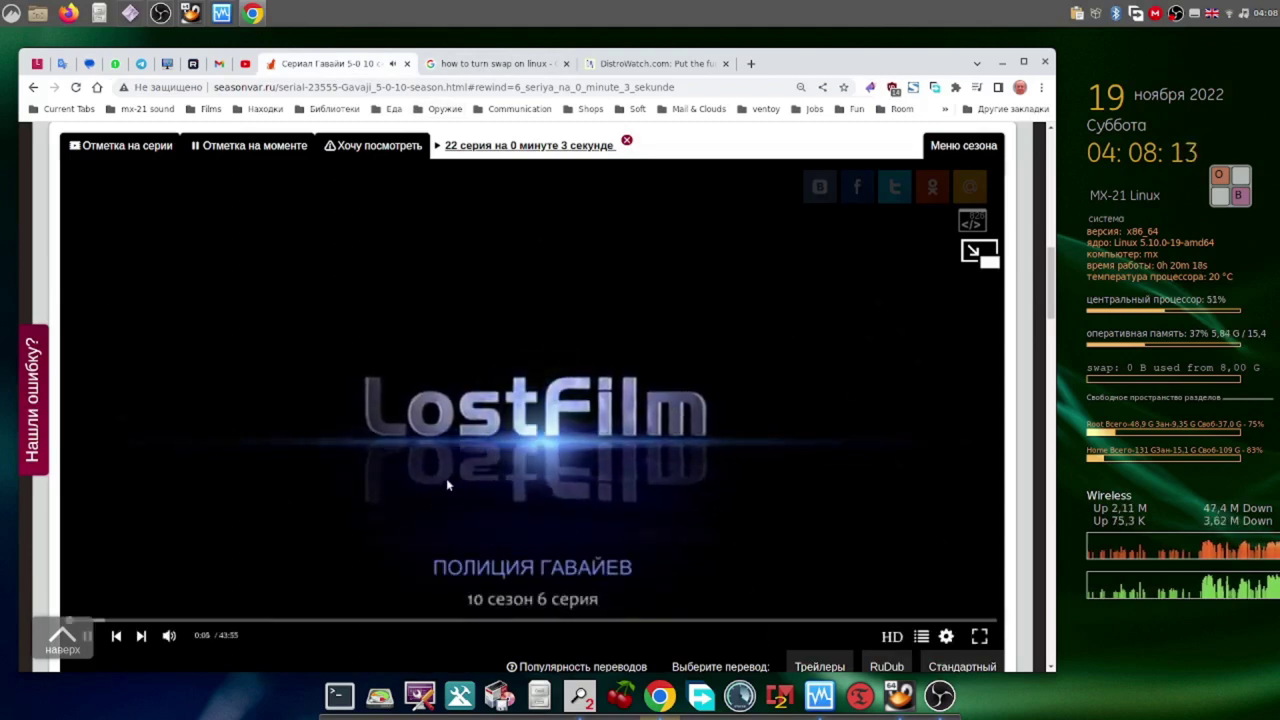
click(445, 480)
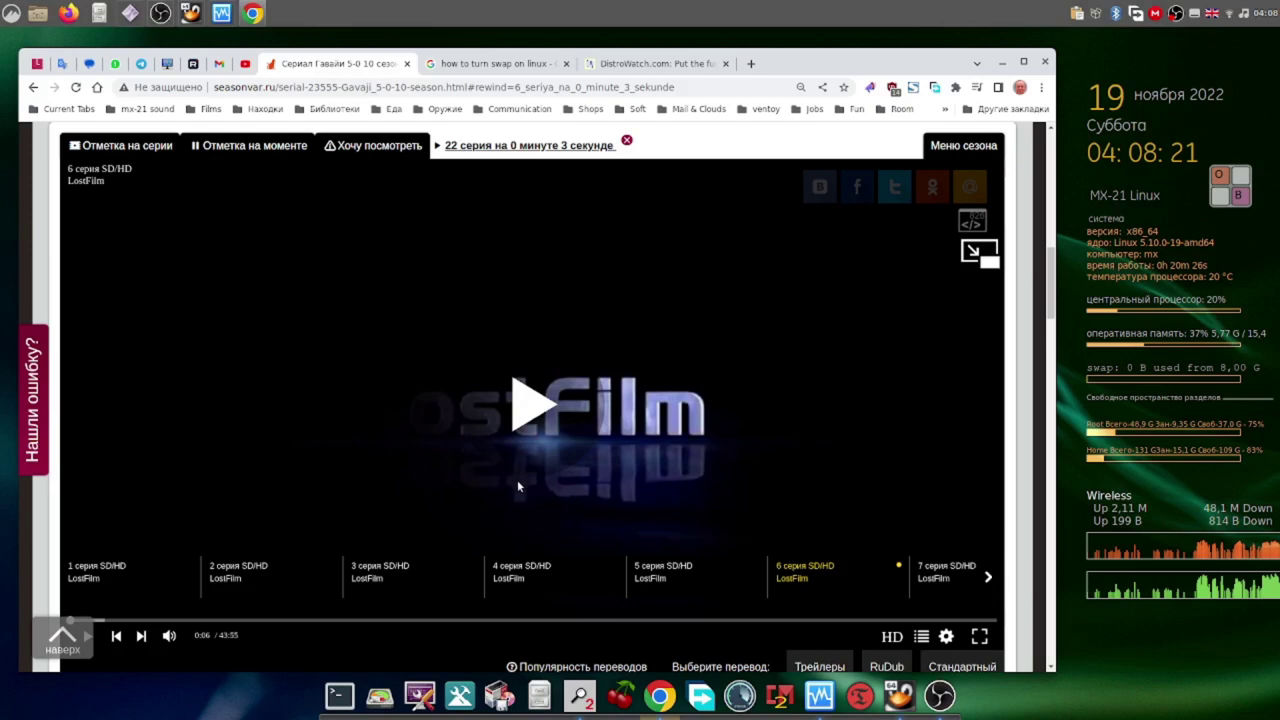
scroll(517, 480, up, 3)
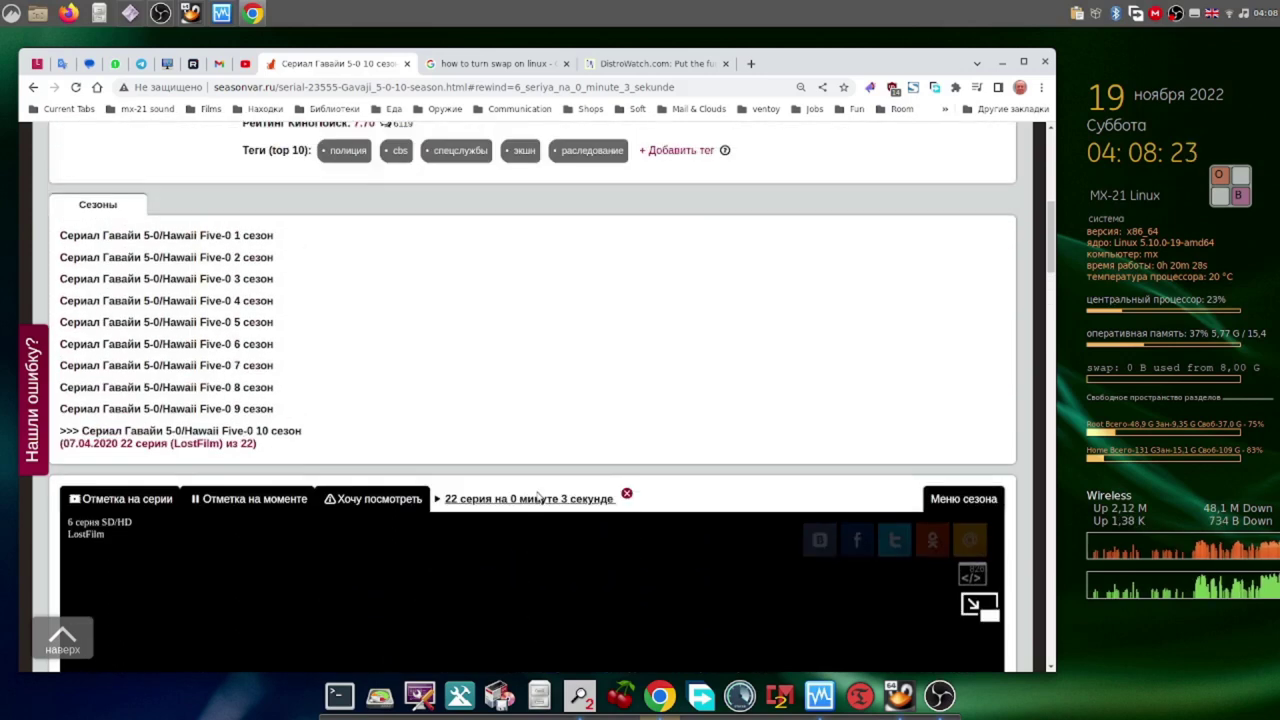
scroll(537, 497, up, 3)
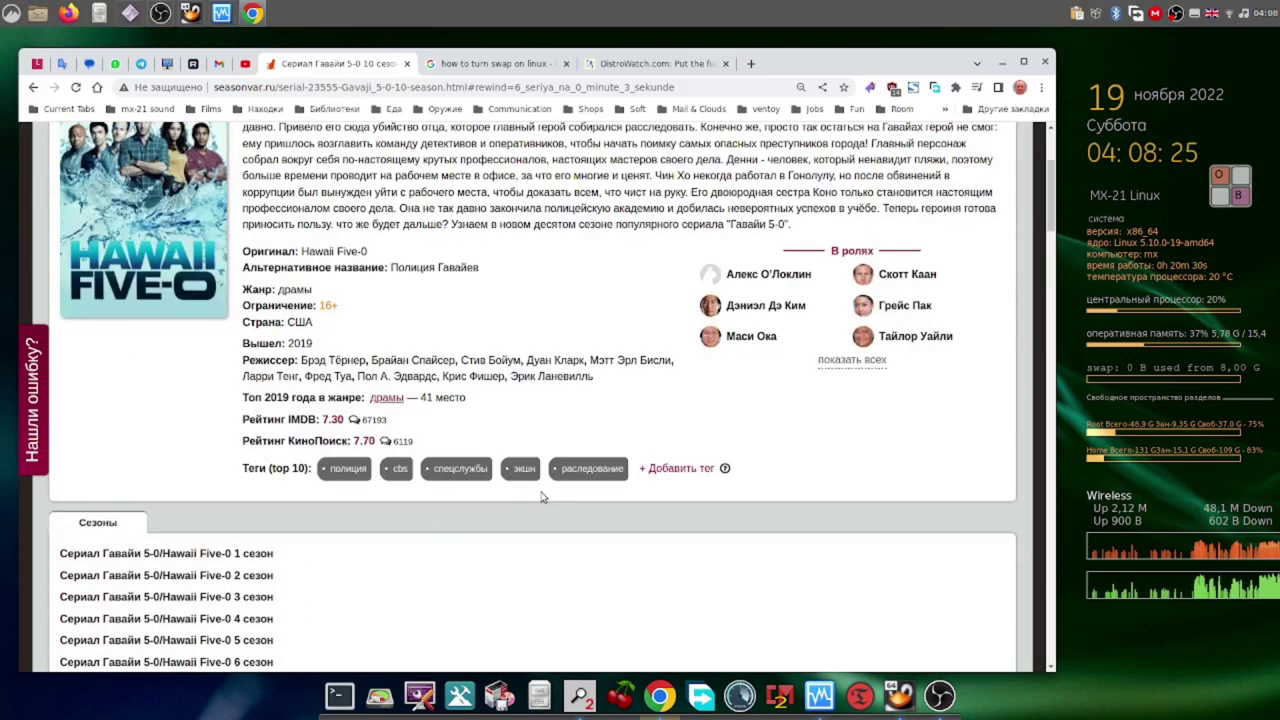
scroll(541, 497, up, 2)
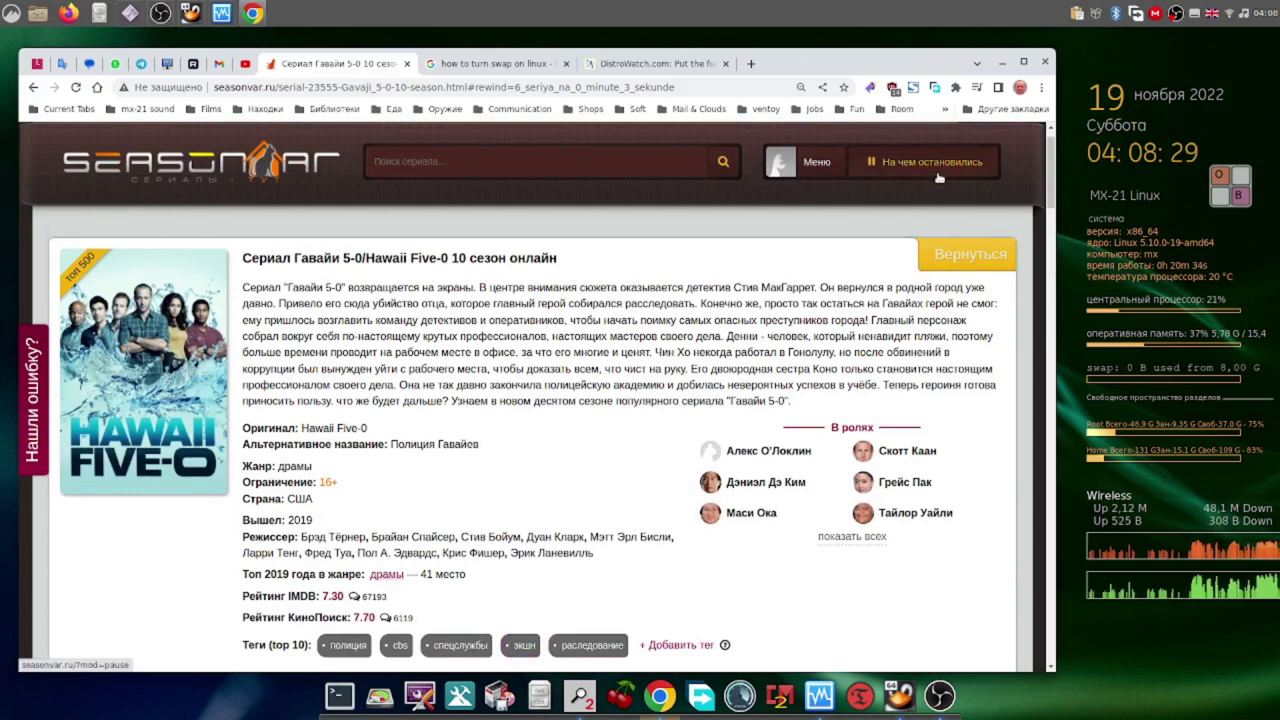
Step: Open Death in Paradise season 1 from seasonvar's list of partly watched series and pause its playback
click(938, 172)
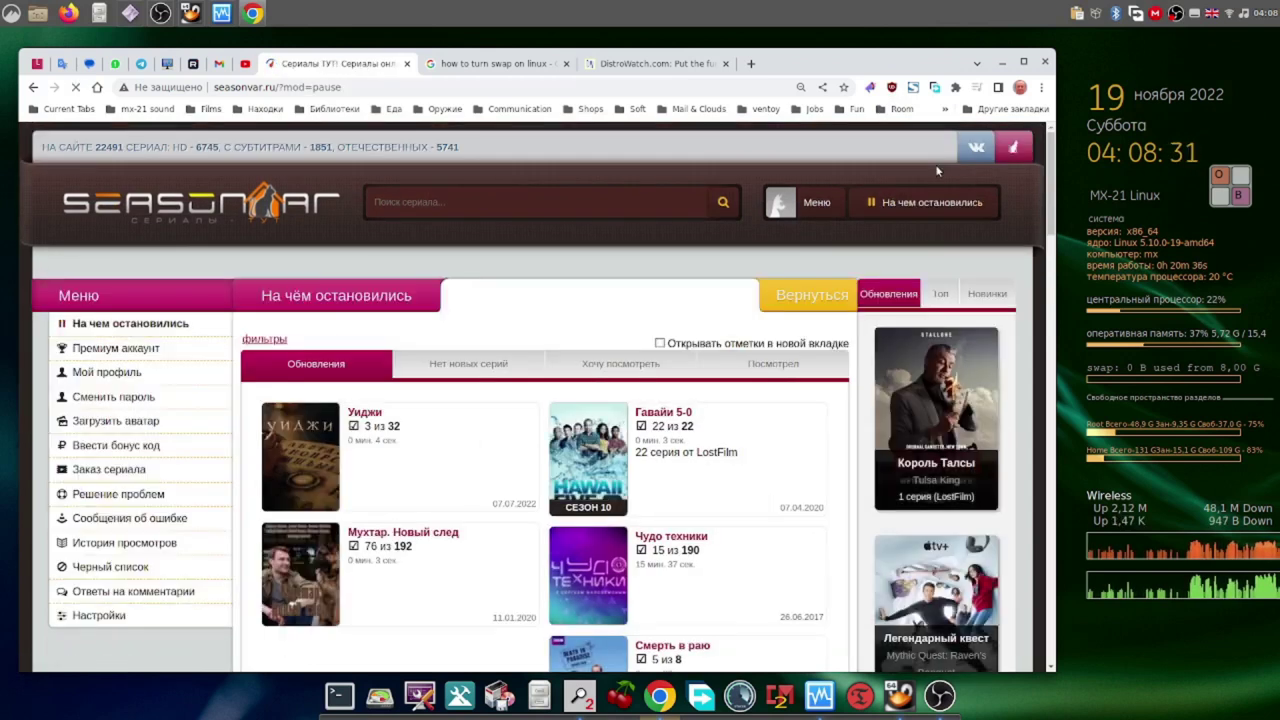
scroll(733, 600, down, 4)
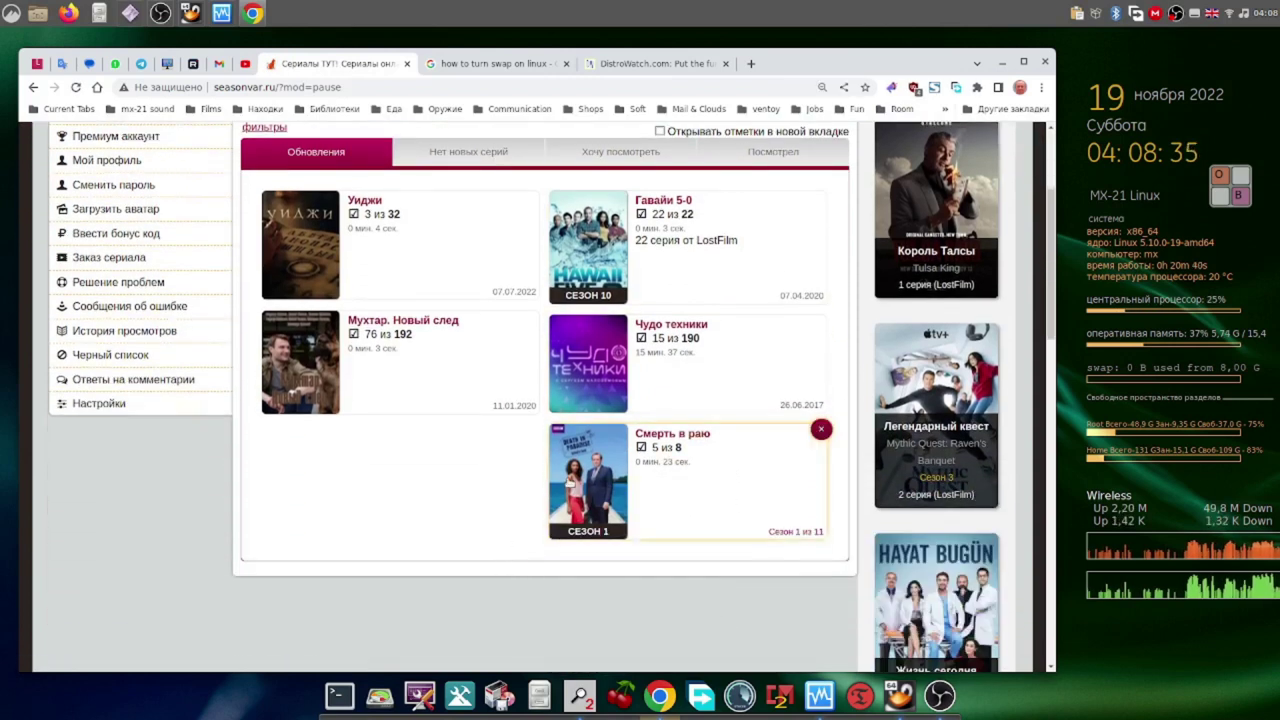
click(588, 484)
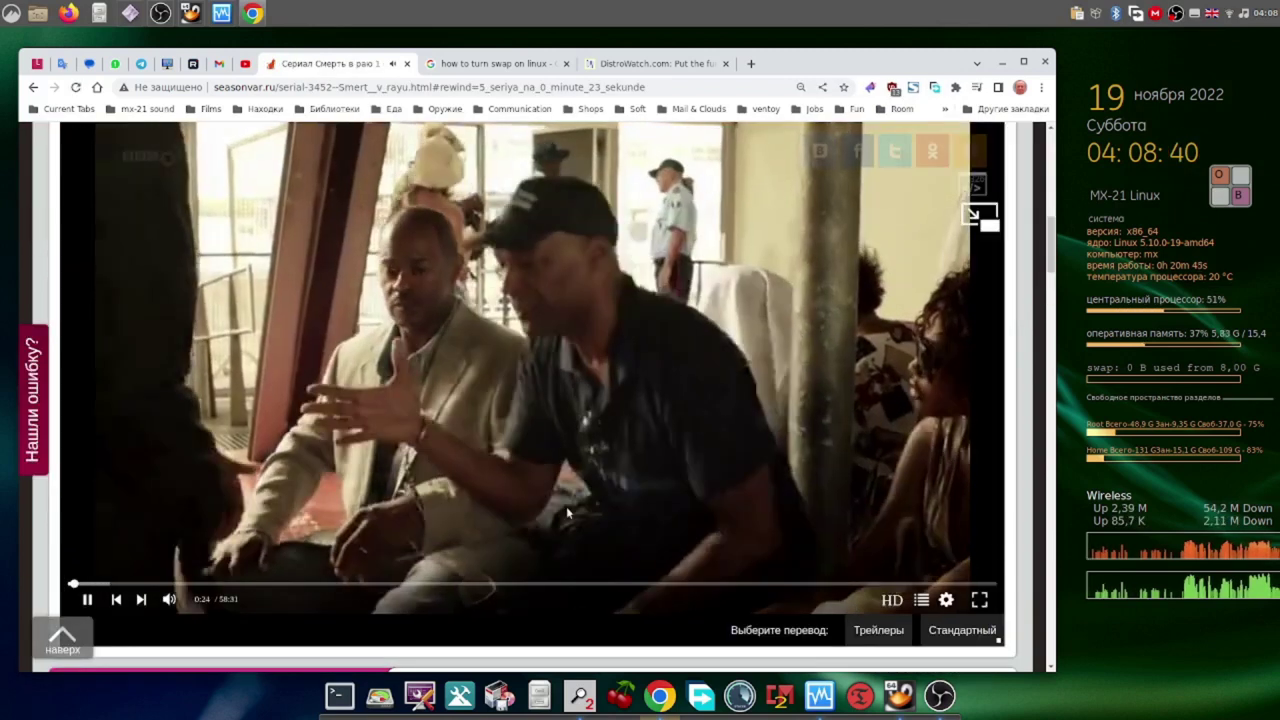
click(448, 464)
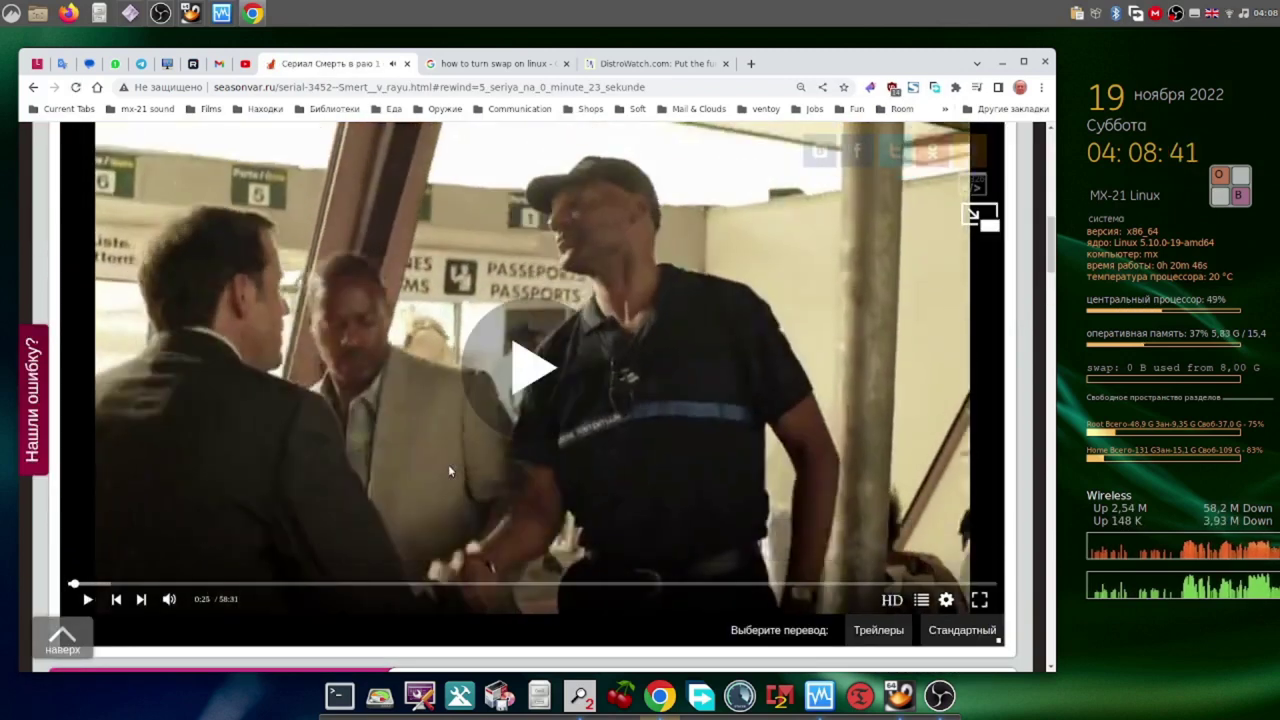
Step: Look through the Death in Paradise page, covering the series description, the list of seasons and the episode player
scroll(450, 470, up, 1)
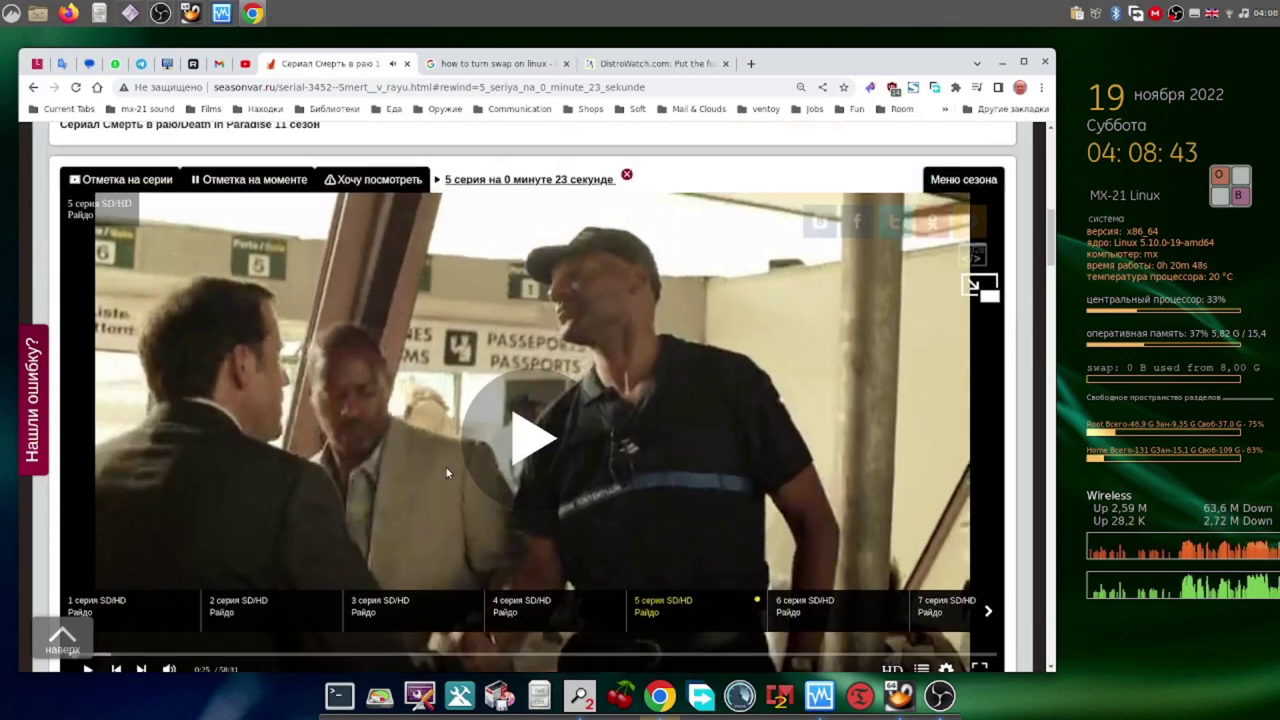
scroll(450, 474, up, 4)
scroll(453, 475, up, 5)
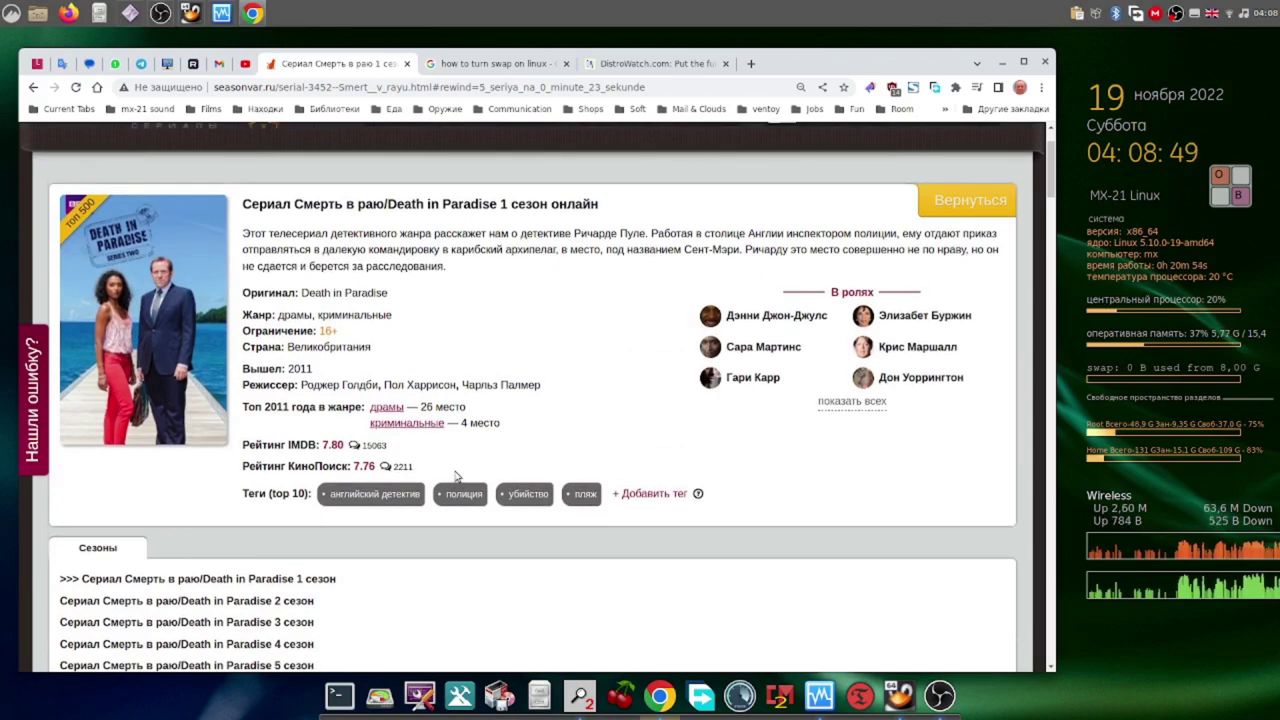
scroll(455, 476, down, 3)
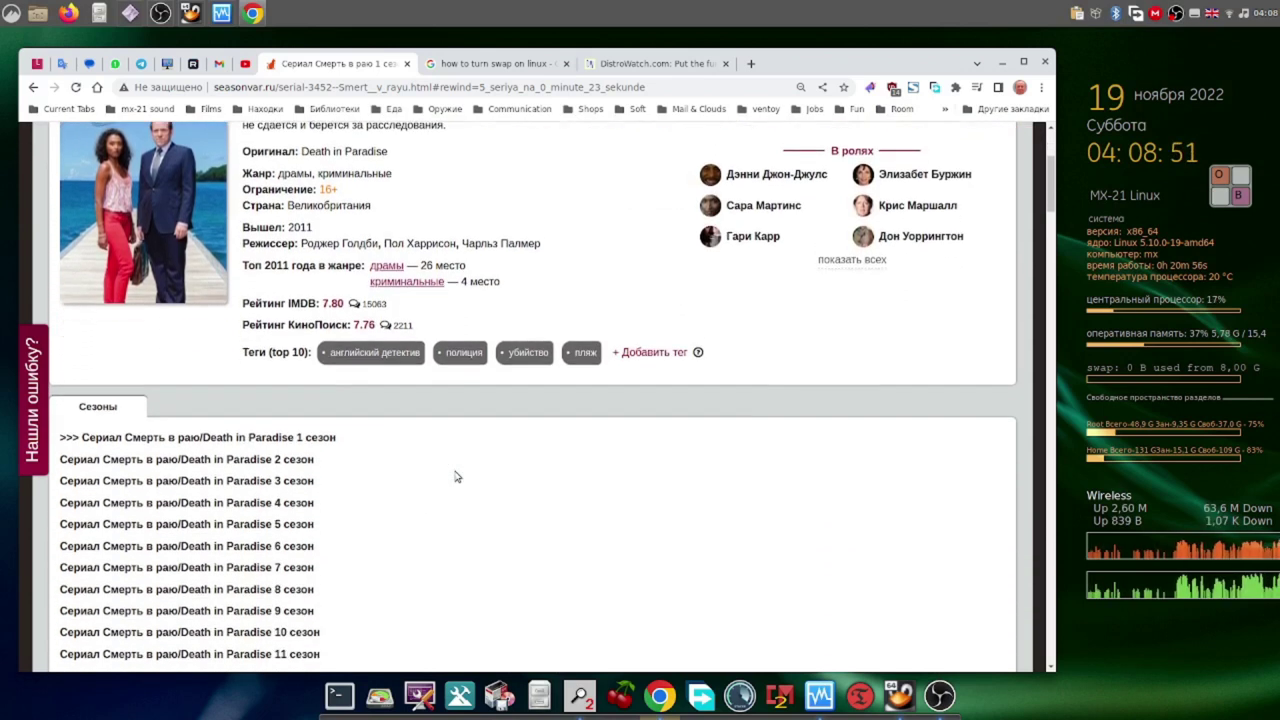
scroll(455, 478, down, 2)
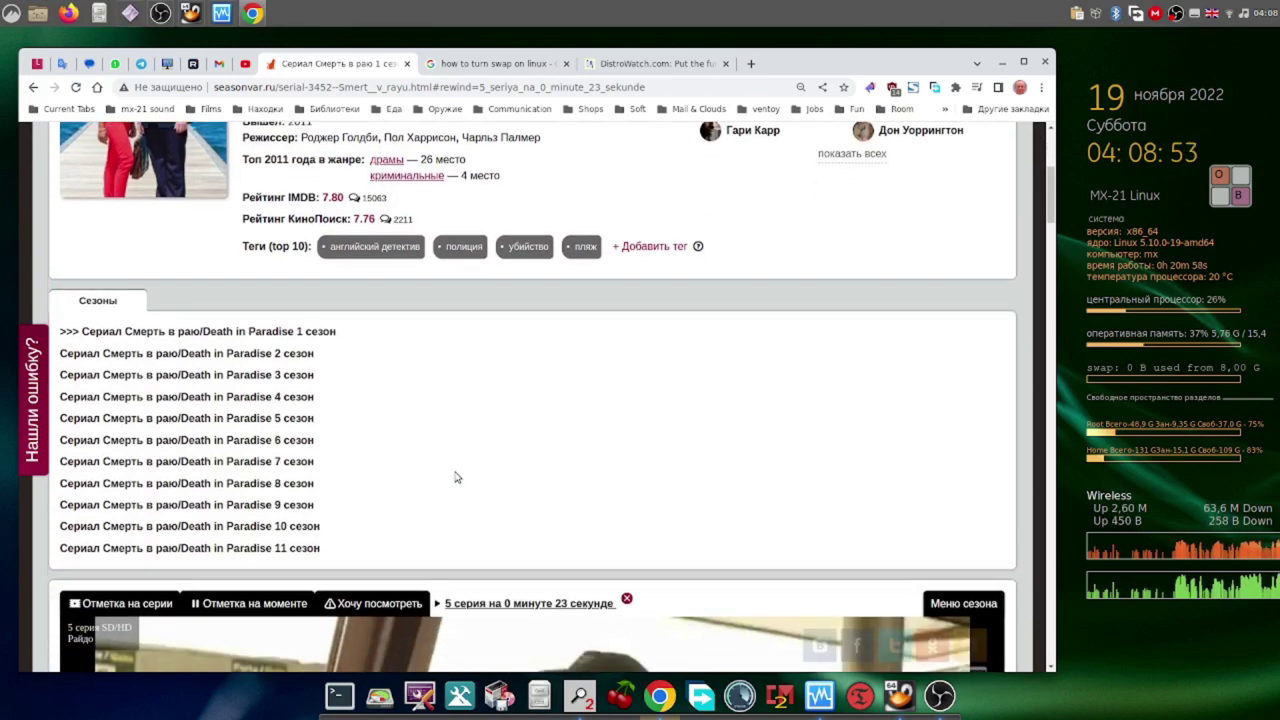
scroll(455, 477, down, 6)
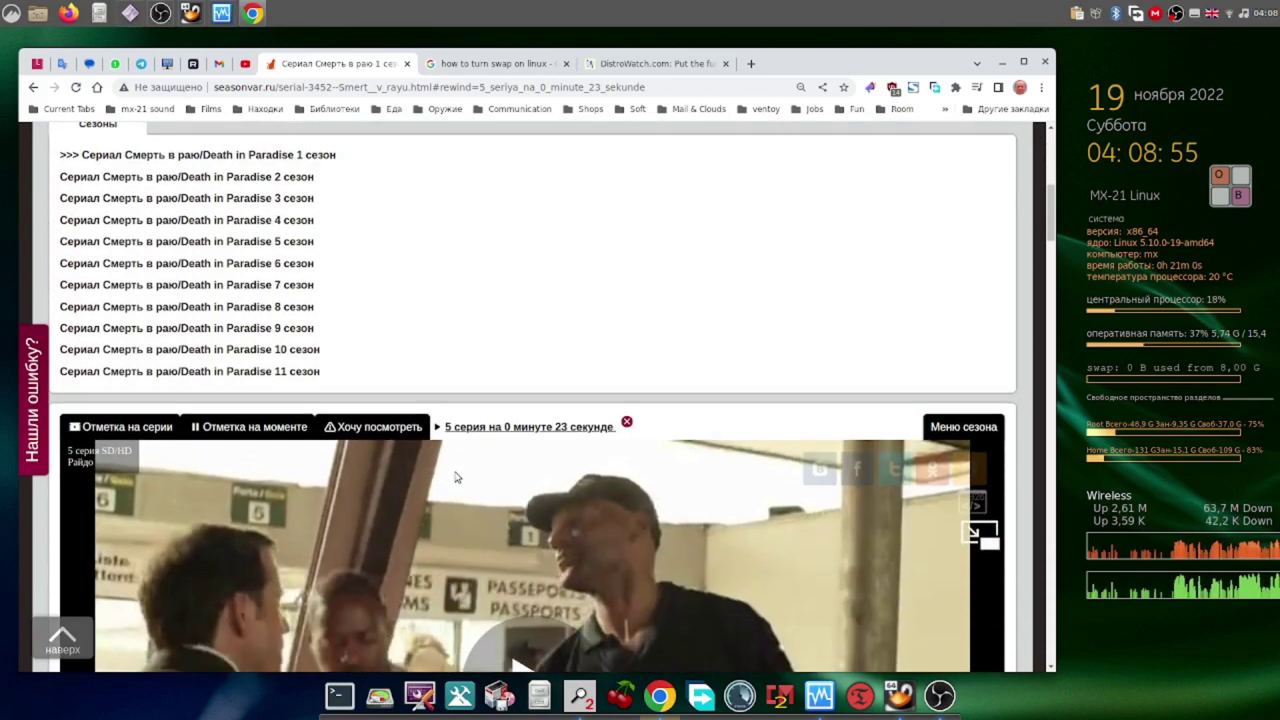
scroll(455, 477, down, 3)
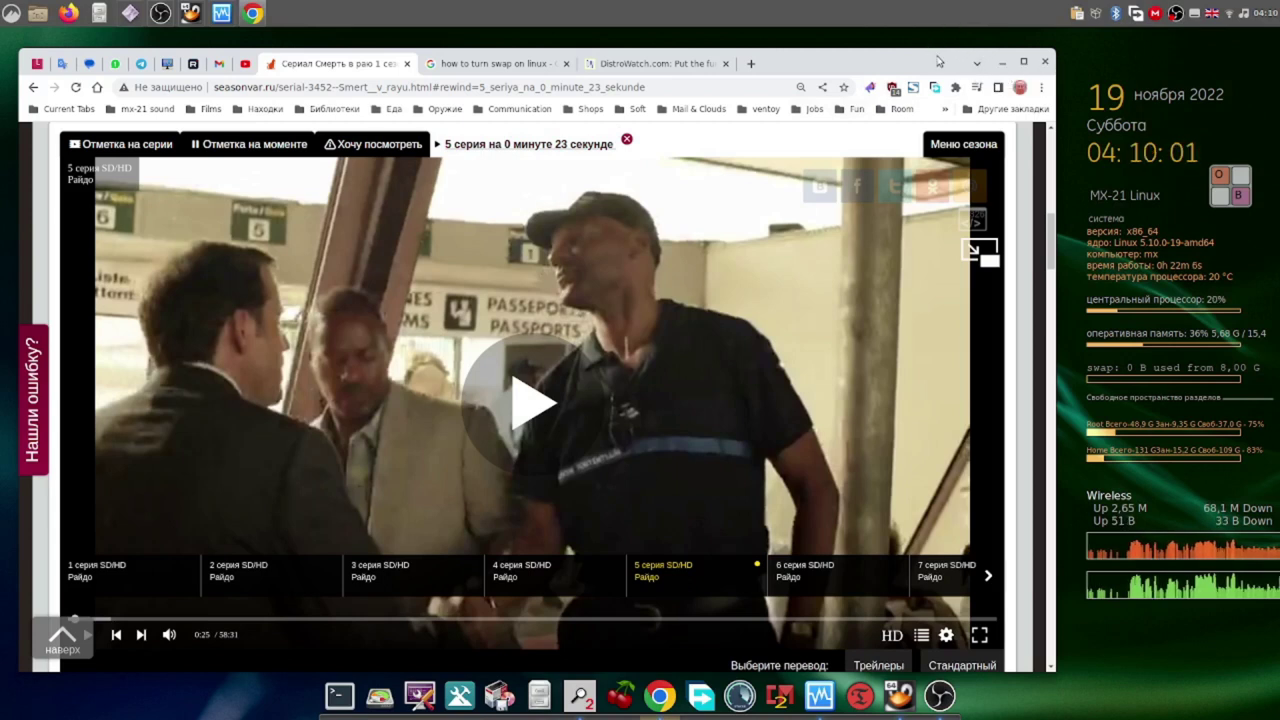
Step: Minimize Chrome and examine the desktop monitor's processor, memory and swap figures through the KDE magnifier, minimizing the magnifier when done
click(1003, 64)
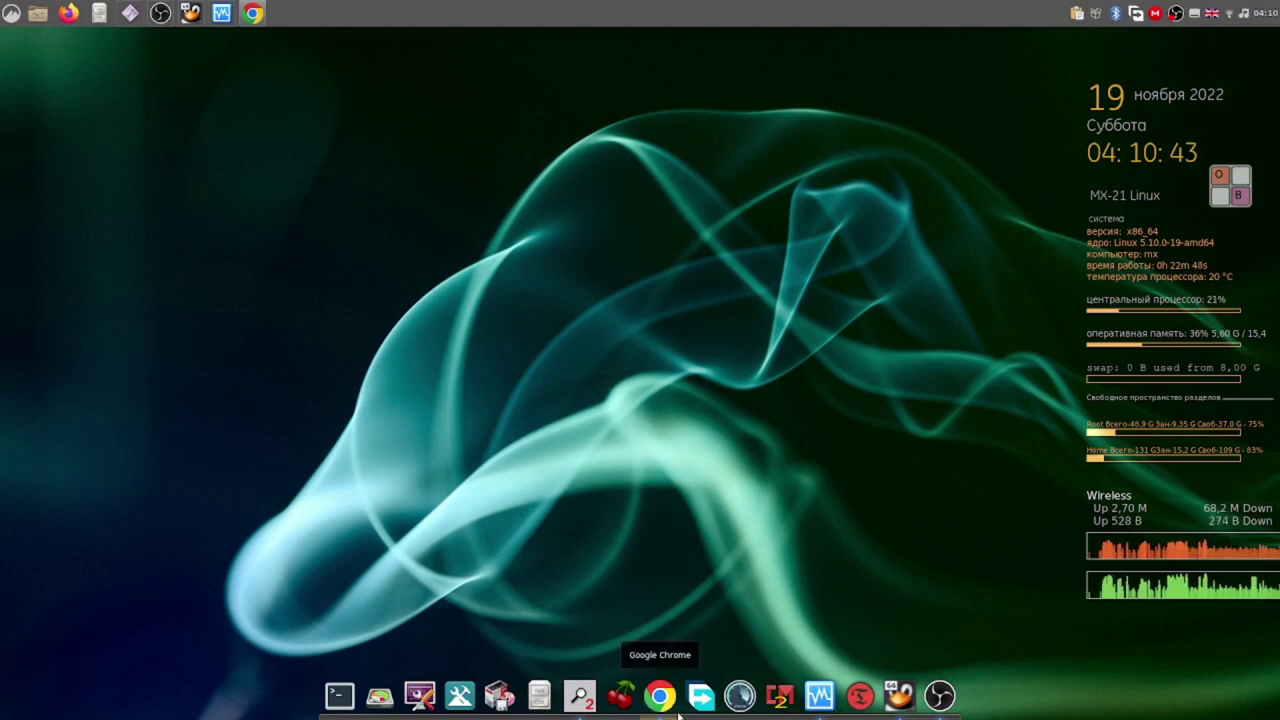
click(581, 702)
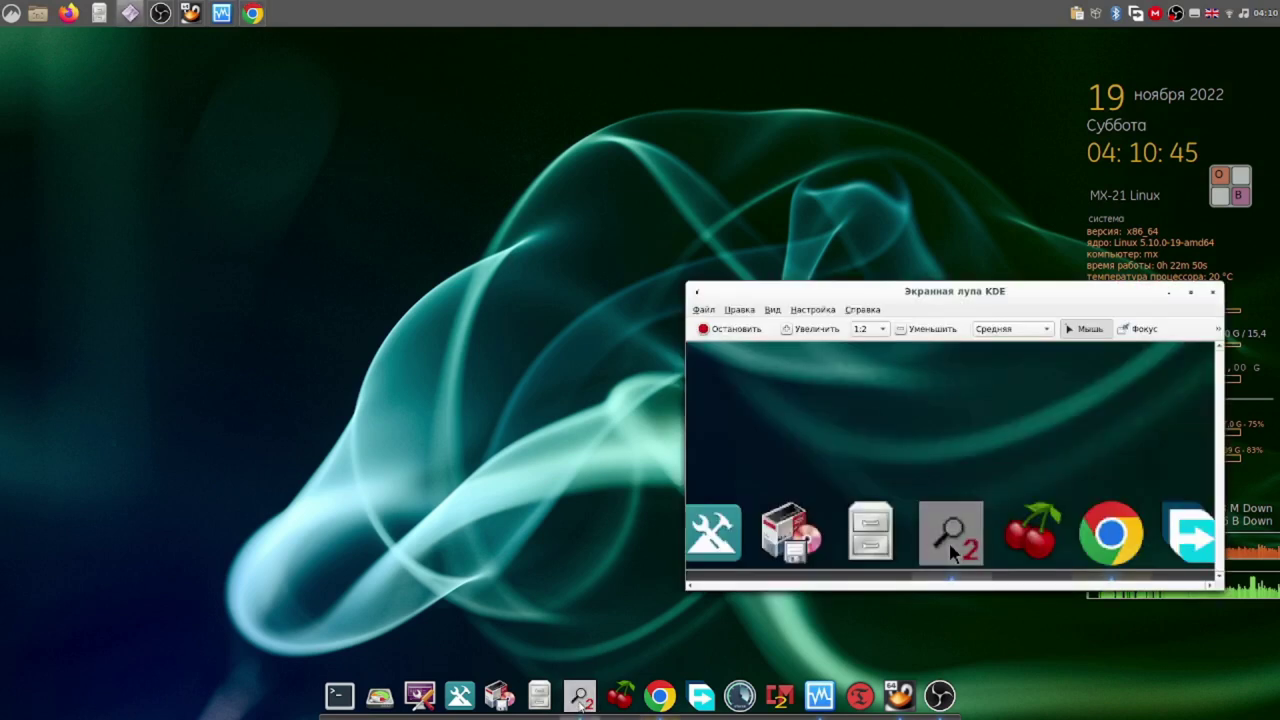
drag(1030, 291, 831, 83)
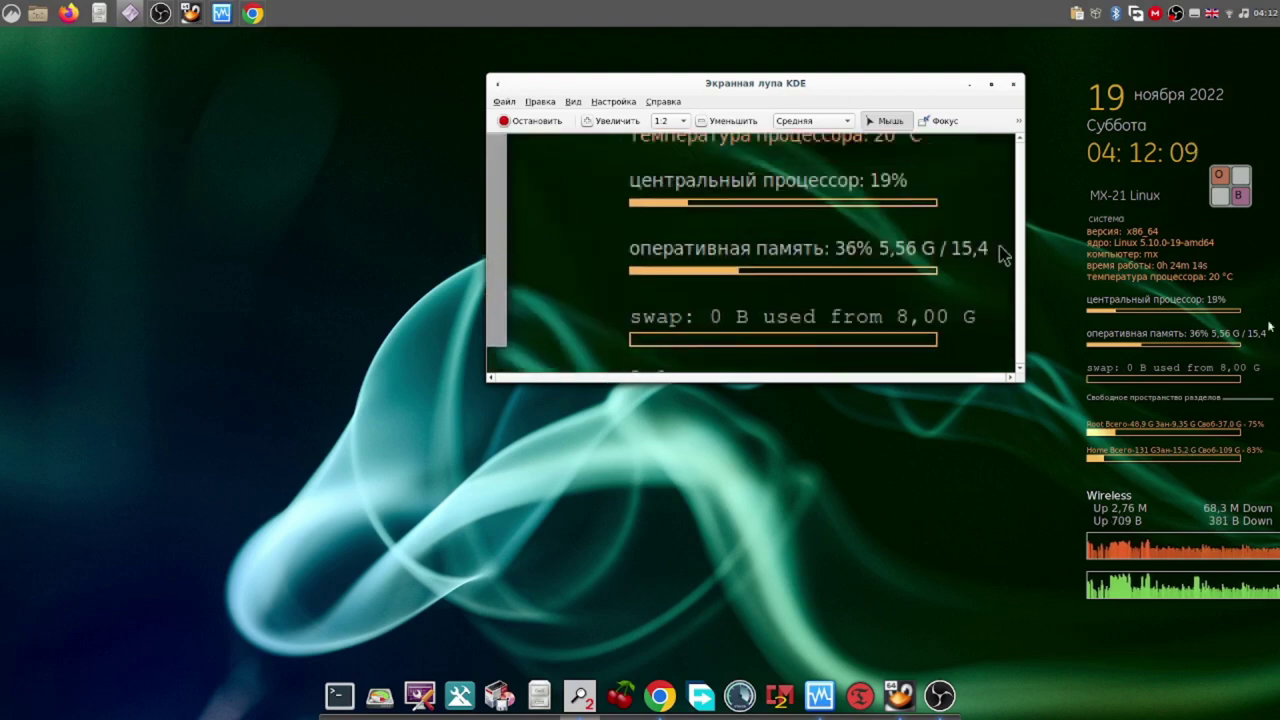
click(970, 86)
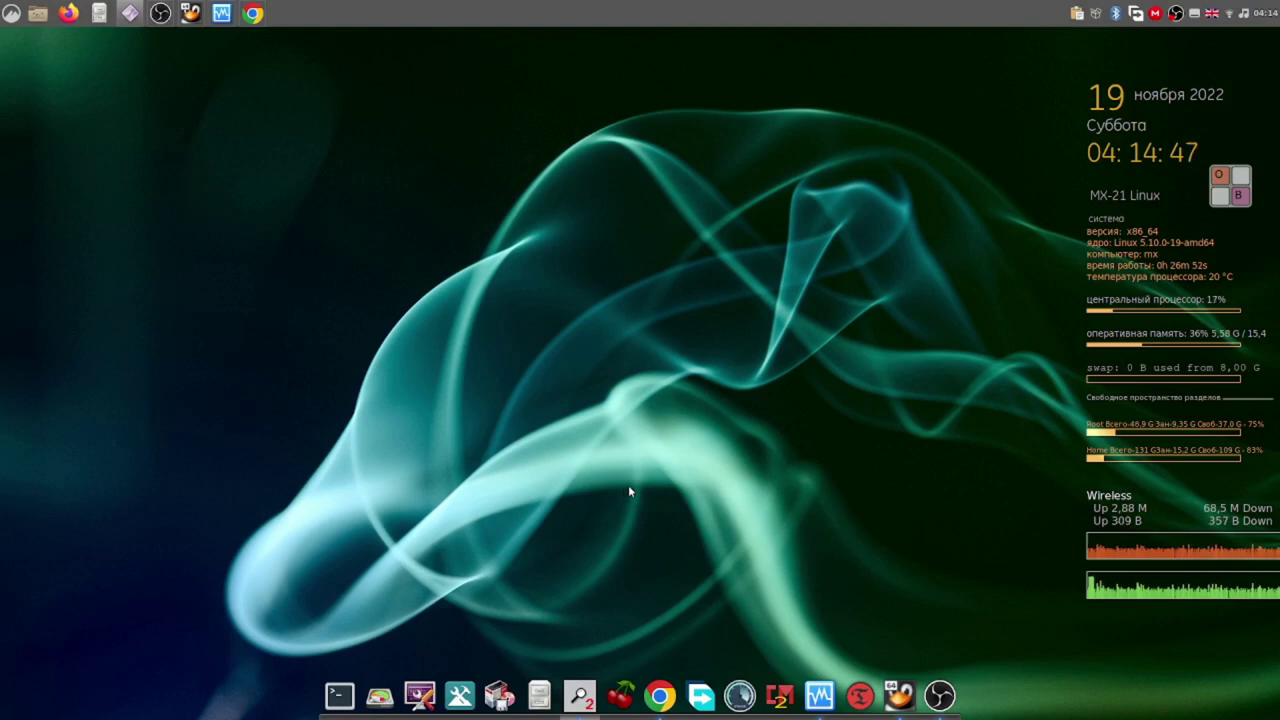
Step: Stop the OBS screen recording from its tray menu
right_click(1175, 15)
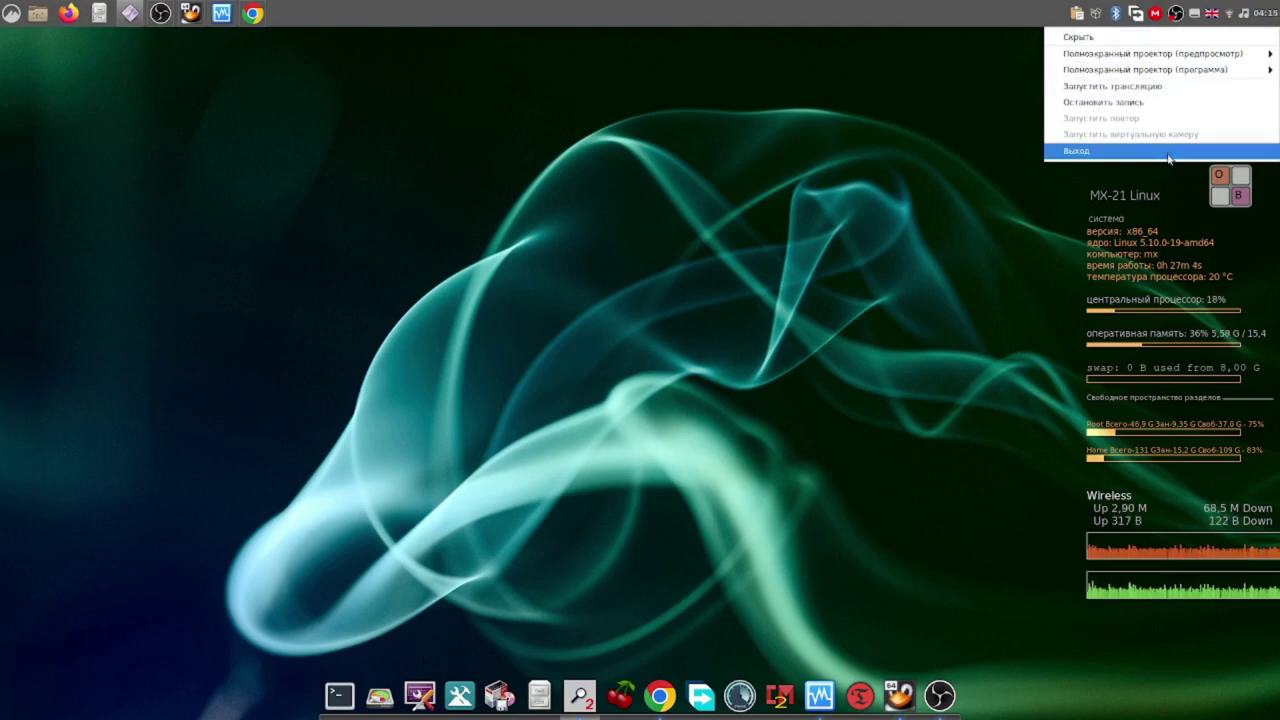
click(1132, 103)
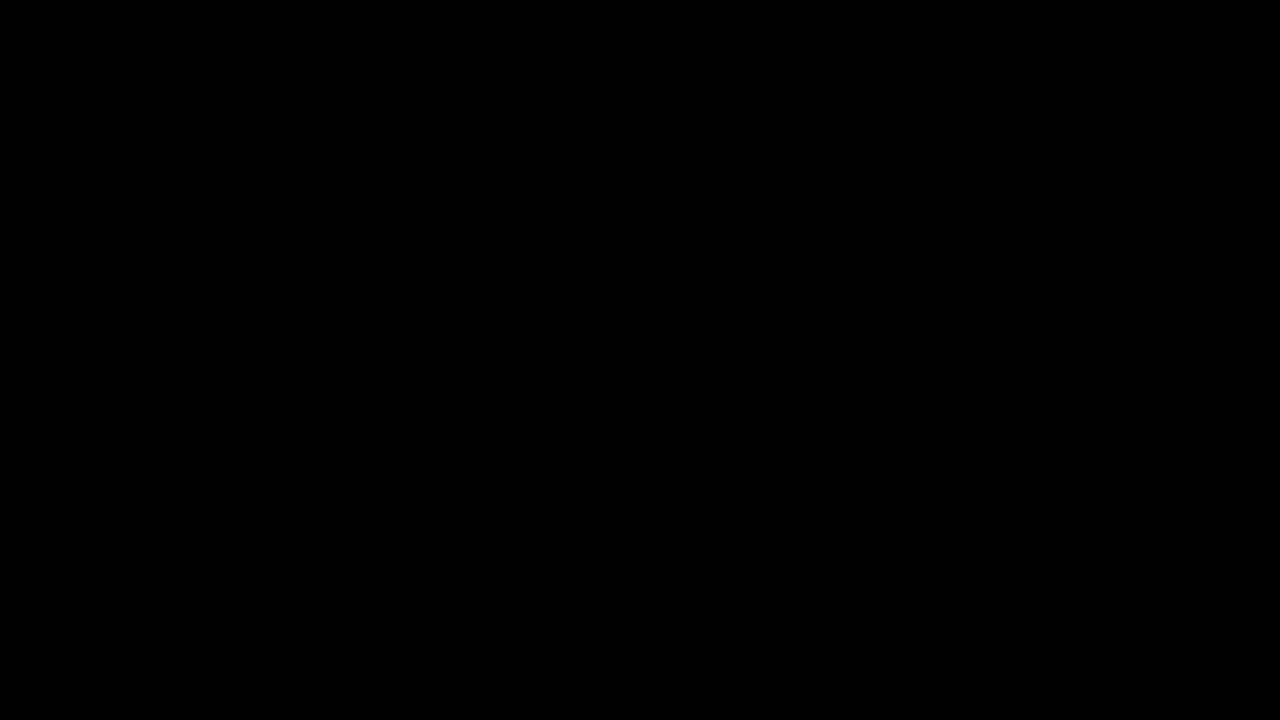